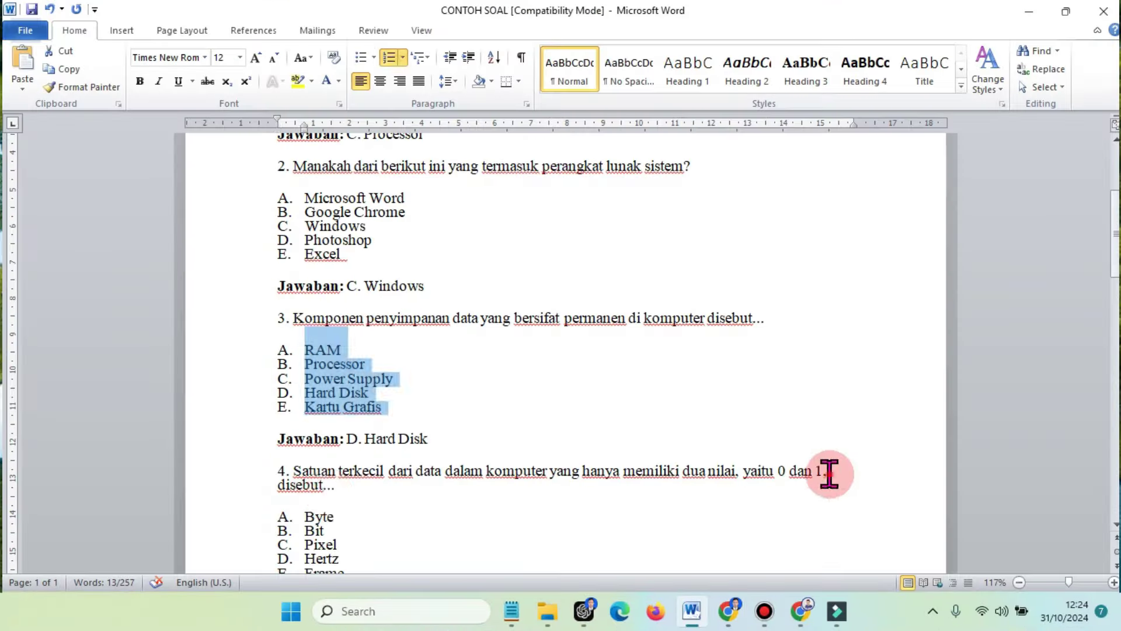
Copy question 4 and its options Byte, Bit, Pixel, Hertz and Frame from the document into the form, and select question 5's text in the document
{"action": "left_click_drag", "start_coordinate": [344, 489], "coordinate": [273, 461]}
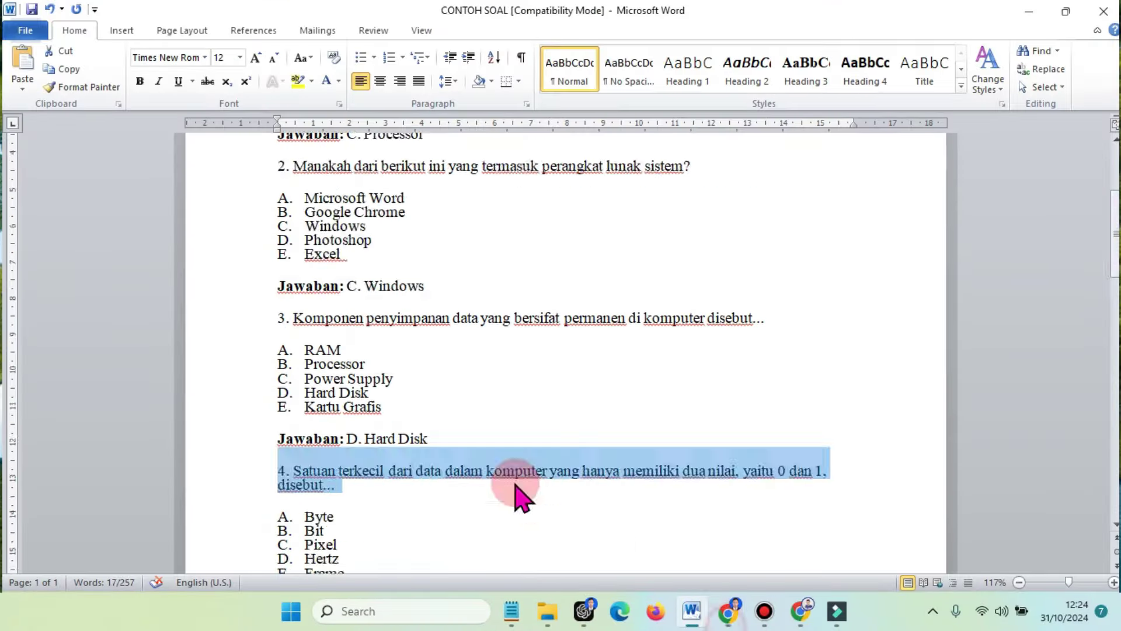
{"action": "scroll", "coordinate": [522, 496], "scroll_direction": "down", "scroll_amount": 4}
{"action": "left_click_drag", "start_coordinate": [344, 432], "coordinate": [283, 376]}
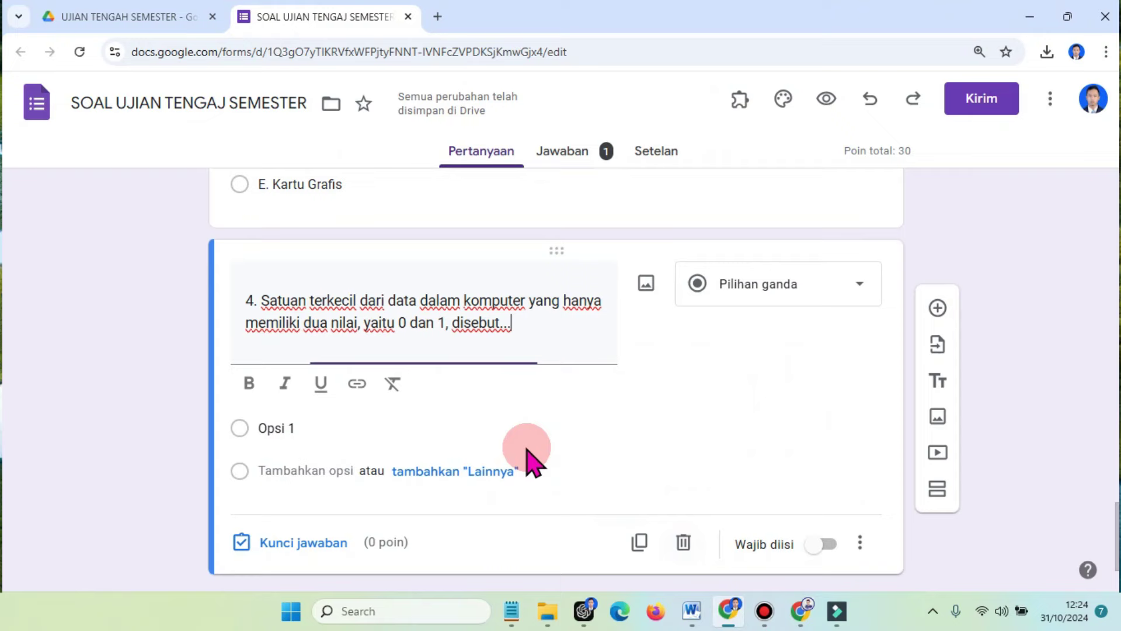
{"action": "left_click", "coordinate": [428, 429]}
{"action": "type", "text": "A. Byte B. Bit C. Pixel D. Hertz E. Frame"}
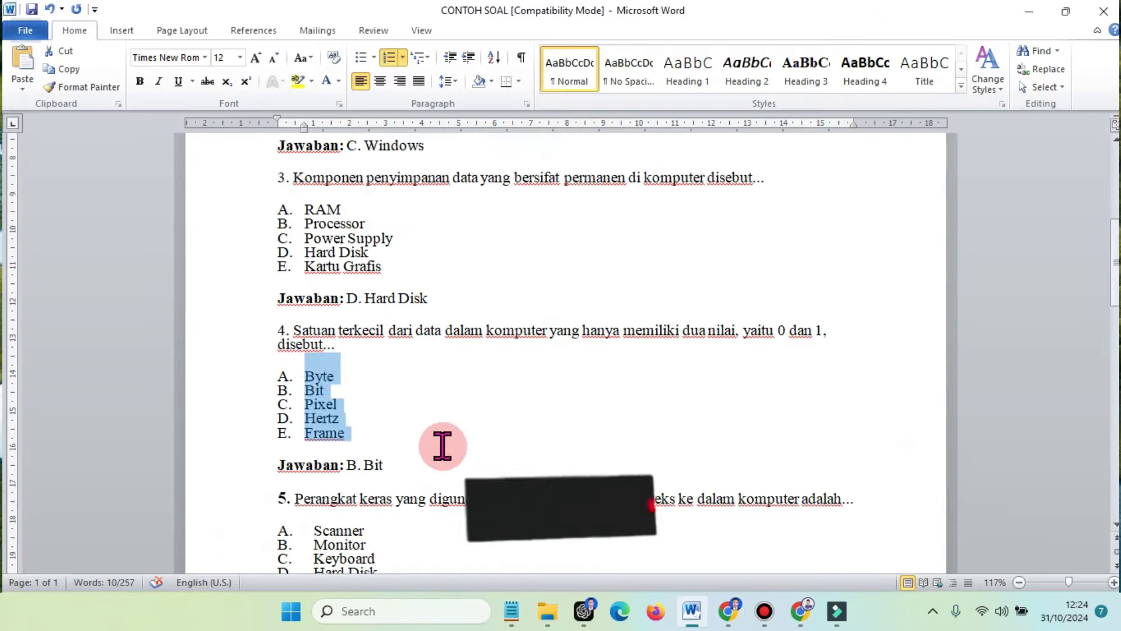
{"action": "scroll", "coordinate": [440, 446], "scroll_direction": "down", "scroll_amount": 3}
{"action": "left_click_drag", "start_coordinate": [250, 458], "coordinate": [856, 455]}
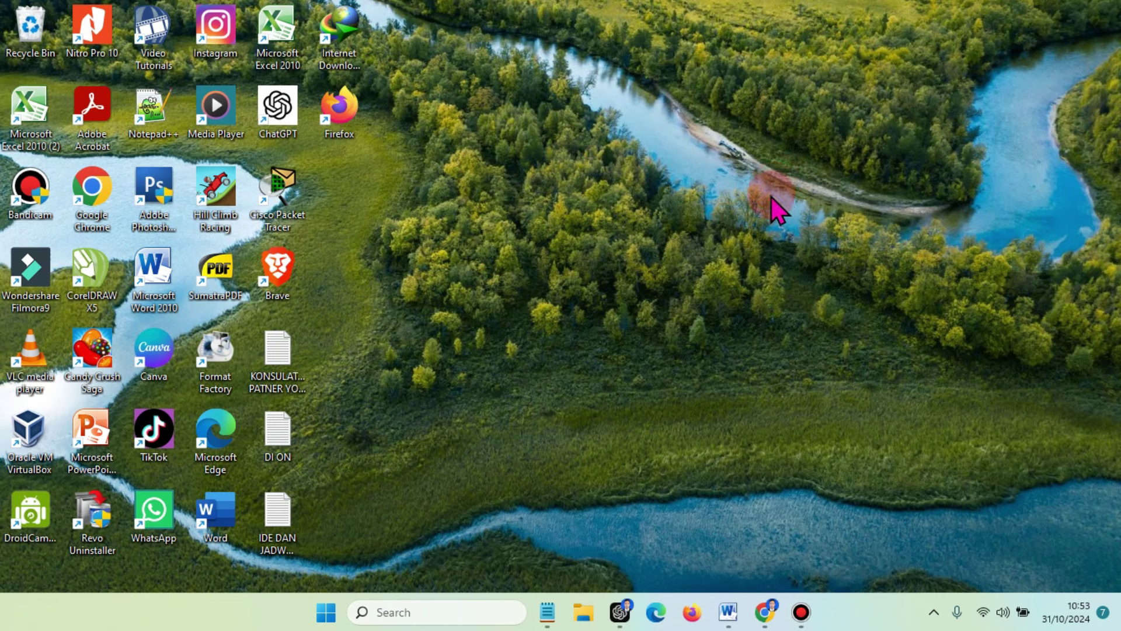
Review the sample questions and their answer lines in the CONTOH SOAL Word document, and minimize it
{"action": "left_click", "coordinate": [728, 612]}
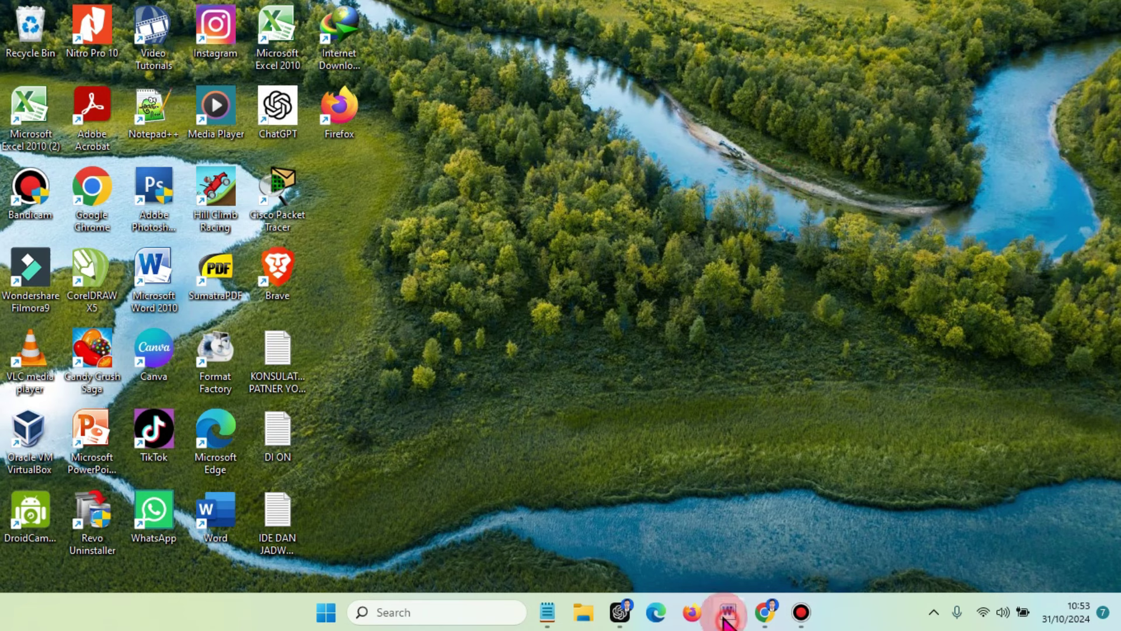
{"action": "scroll", "coordinate": [578, 303], "scroll_direction": "down", "scroll_amount": 20}
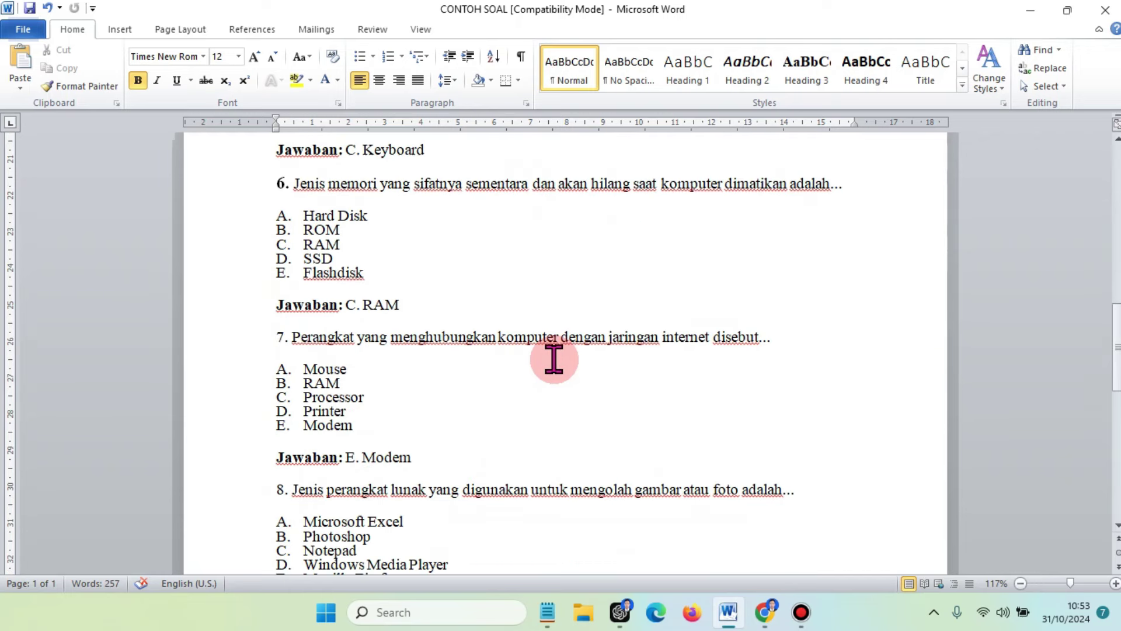
{"action": "scroll", "coordinate": [561, 373], "scroll_direction": "down", "scroll_amount": 5}
{"action": "scroll", "coordinate": [569, 374], "scroll_direction": "up", "scroll_amount": 20}
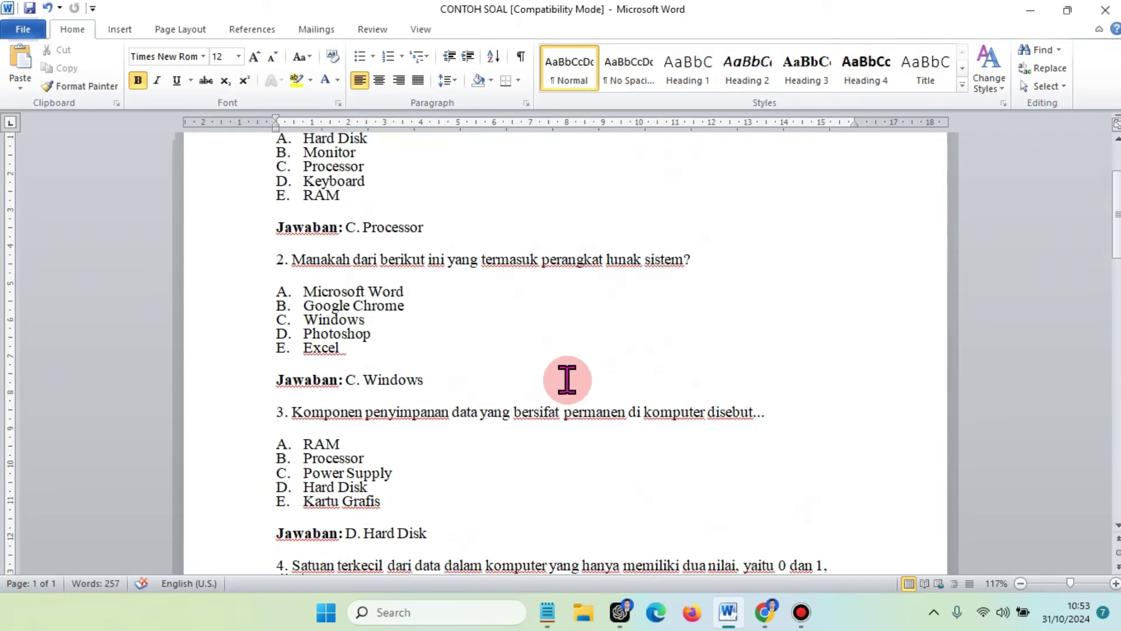
{"action": "left_click_drag", "start_coordinate": [430, 368], "coordinate": [352, 402]}
{"action": "left_click", "coordinate": [530, 384]}
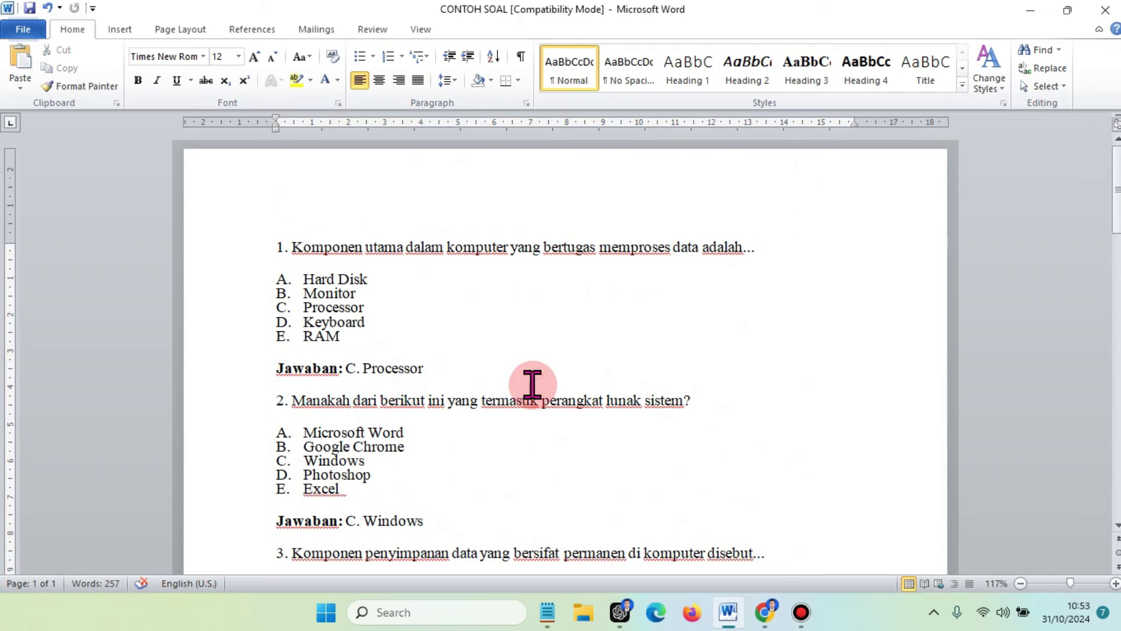
{"action": "left_click", "coordinate": [1028, 11]}
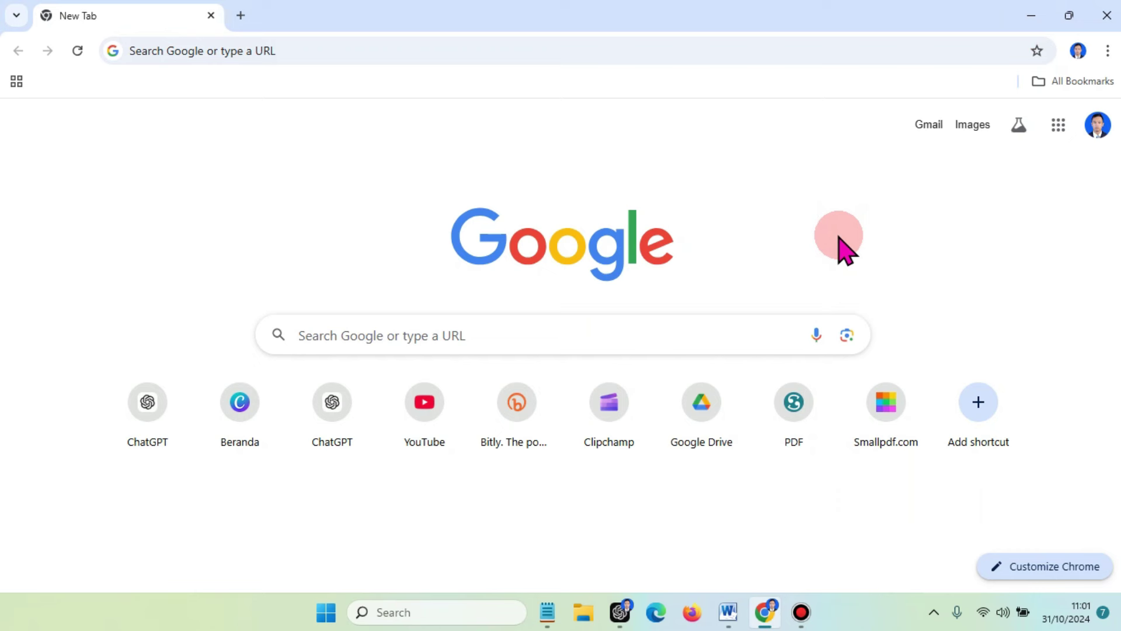
{"action": "left_click", "coordinate": [1057, 126]}
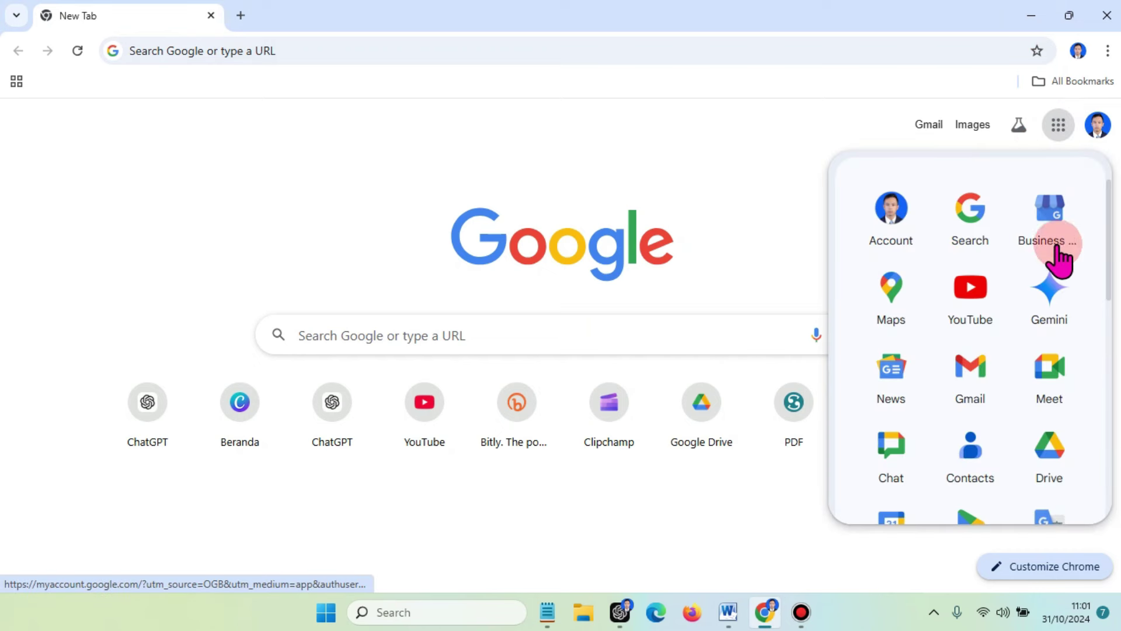
{"action": "left_click", "coordinate": [1054, 478]}
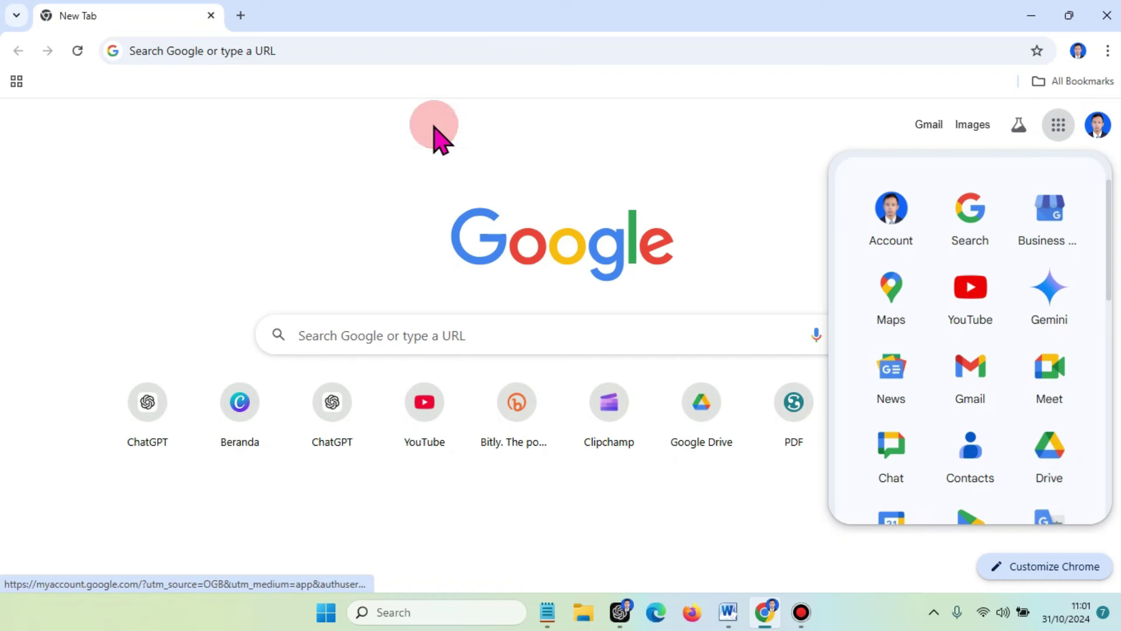
{"action": "left_click", "coordinate": [320, 50]}
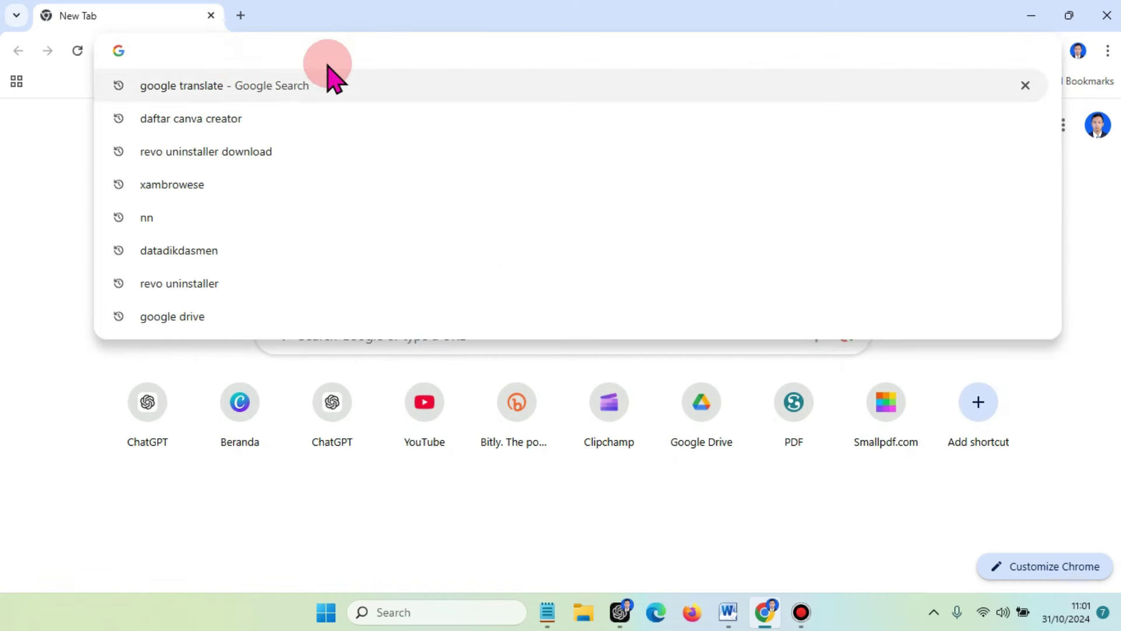
{"action": "left_click", "coordinate": [1078, 207]}
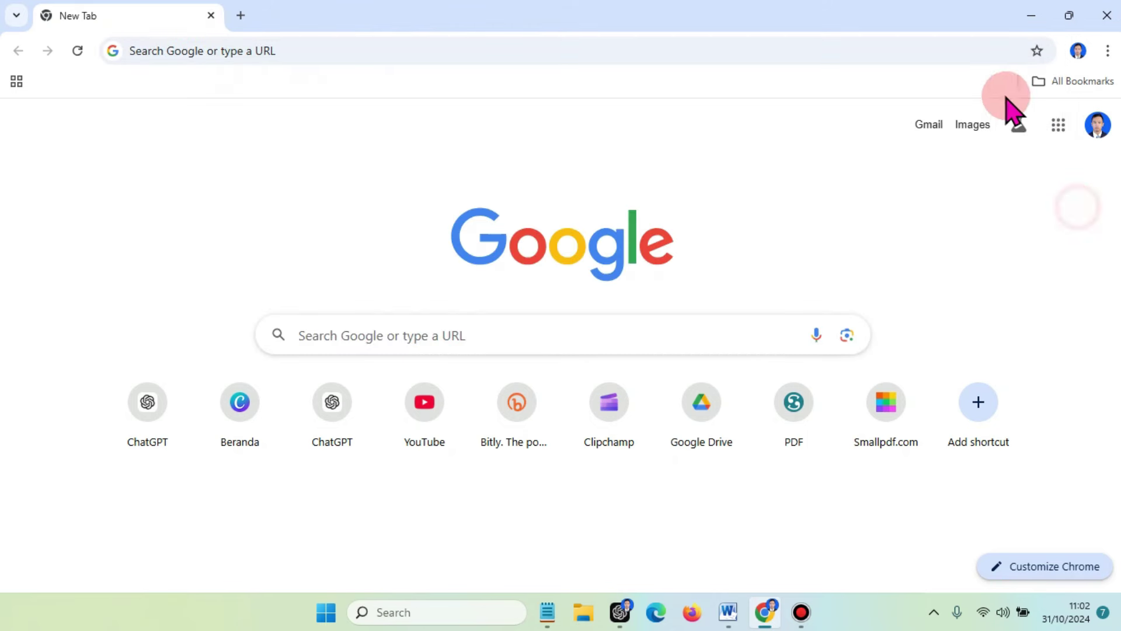
Open Google Drive in the browser at drive.google.com
{"action": "left_click", "coordinate": [502, 51]}
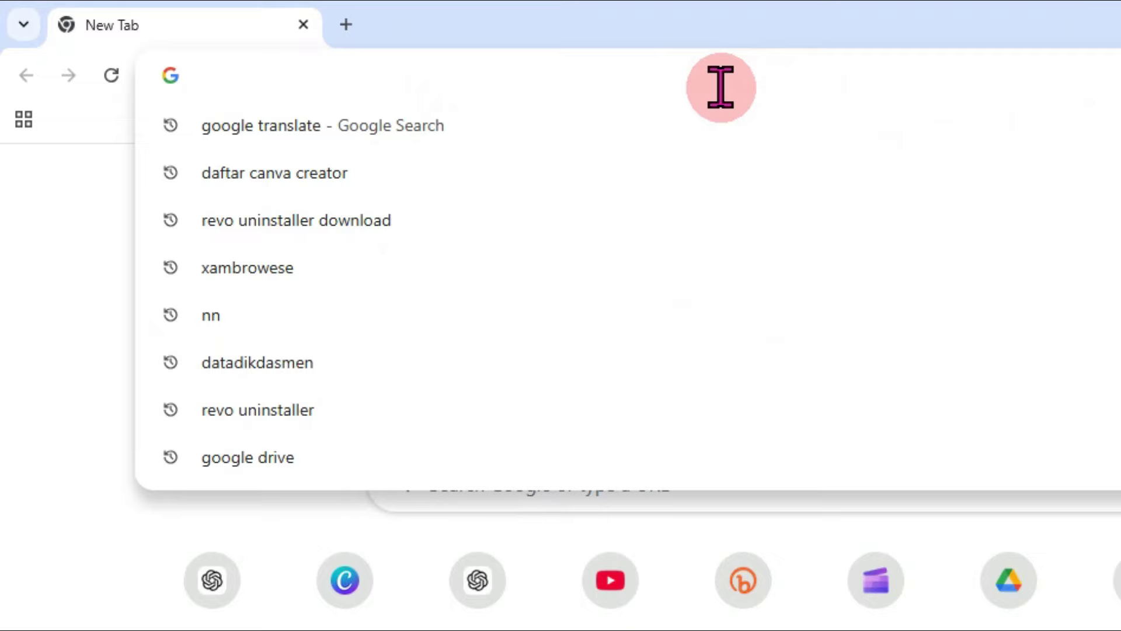
{"action": "type", "text": "DRIVE."}
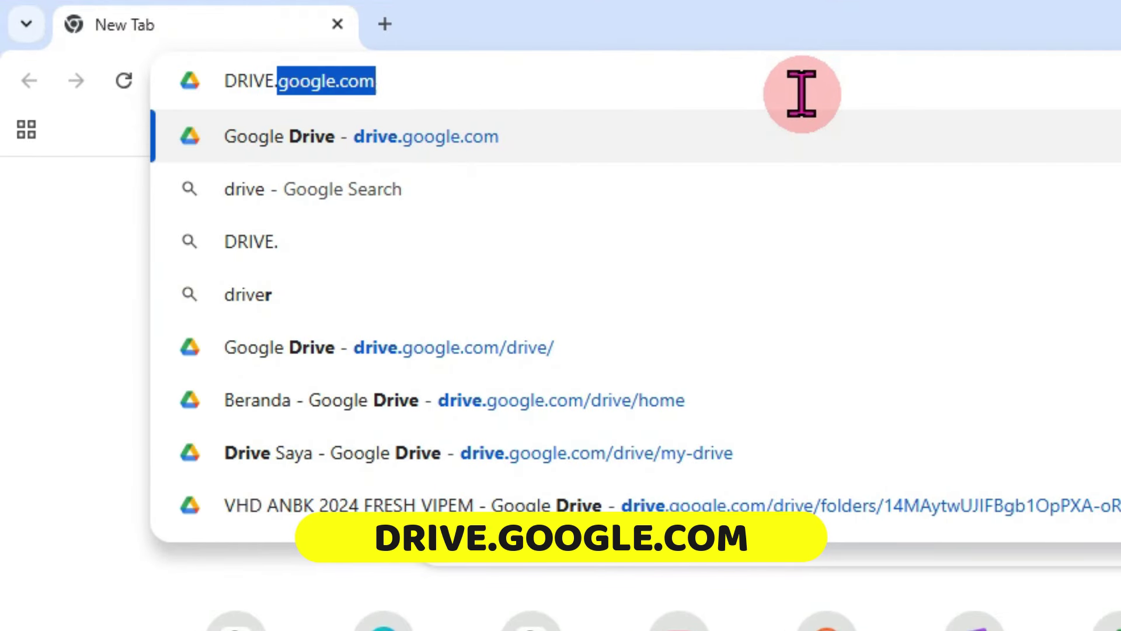
{"action": "type", "text": "GOOGLE.COM"}
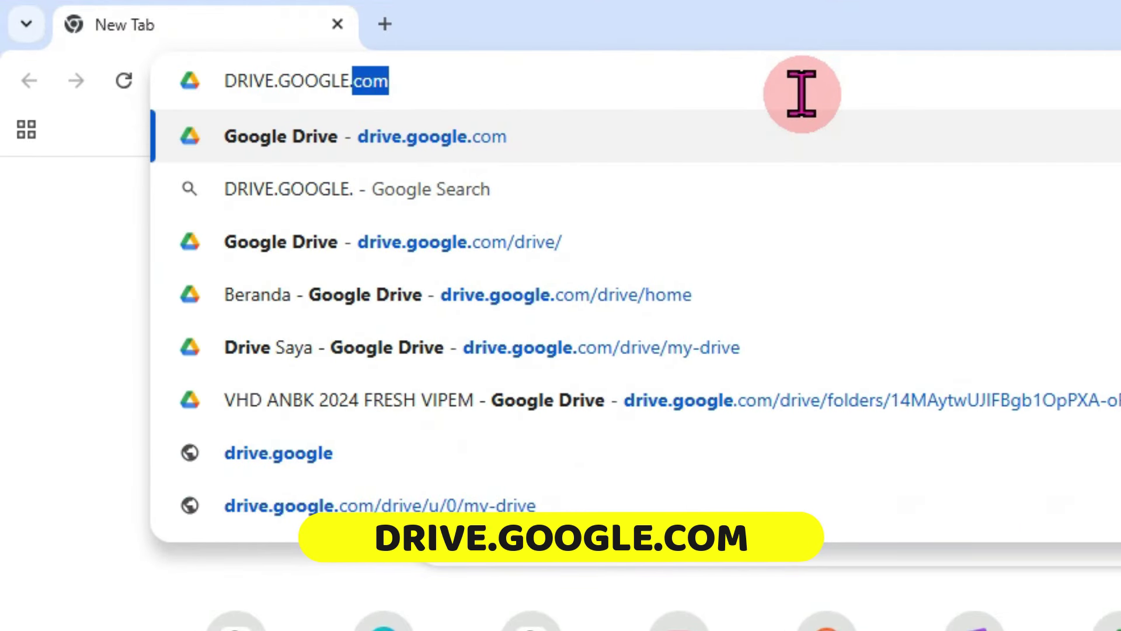
{"action": "key", "text": "Return"}
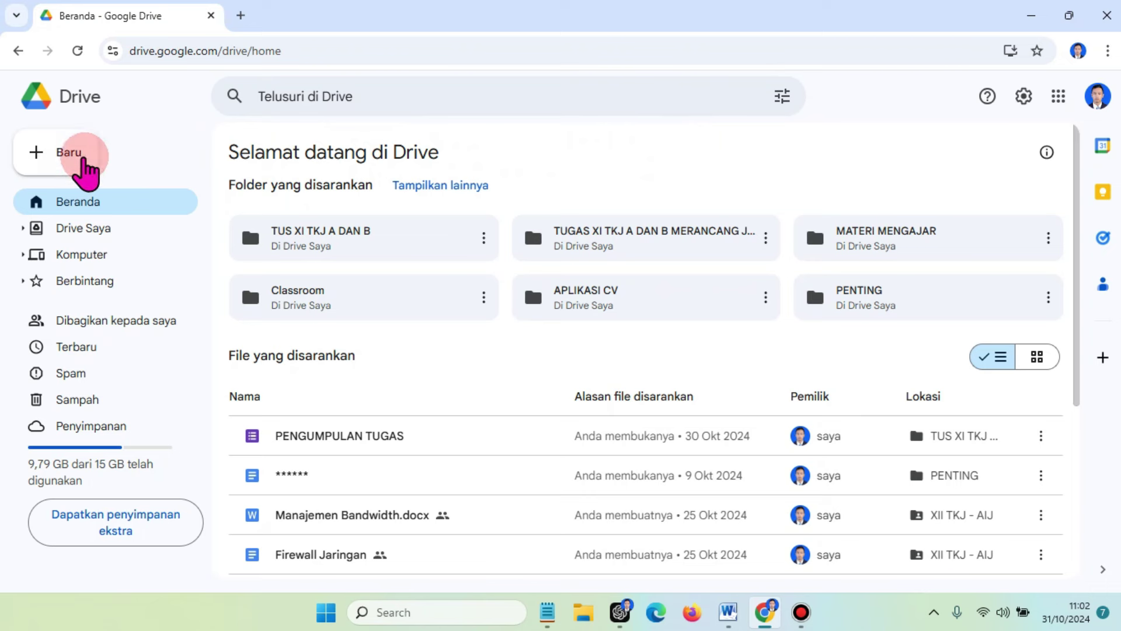
Create a new Drive folder named UJIAN TENGAH SEMESTER
{"action": "left_click", "coordinate": [76, 153]}
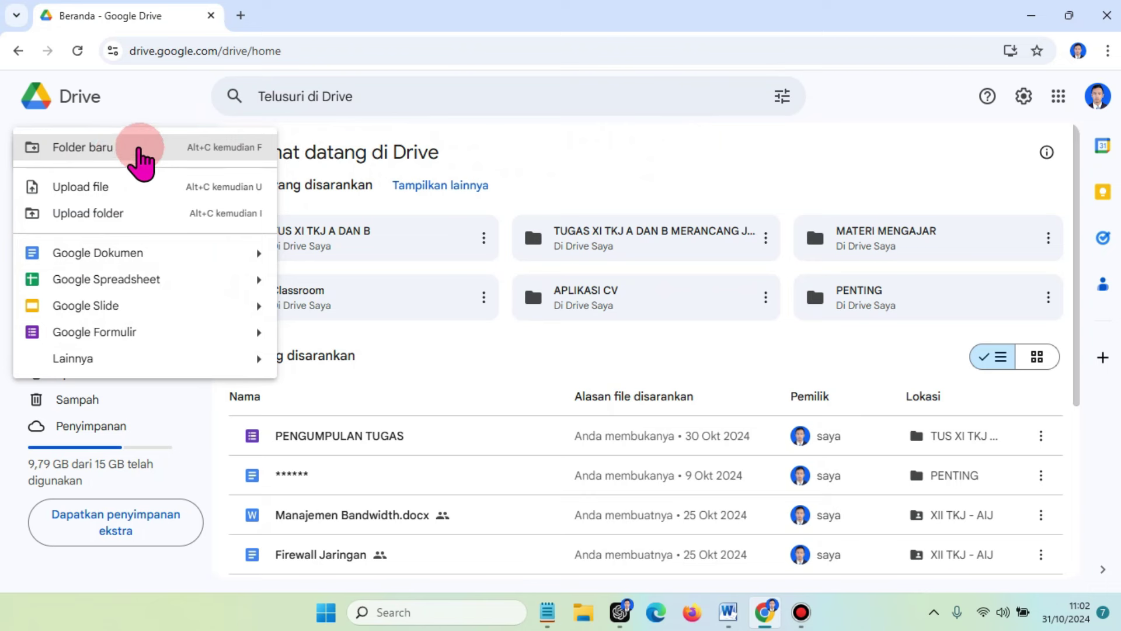
{"action": "left_click", "coordinate": [157, 99]}
{"action": "left_click", "coordinate": [68, 159]}
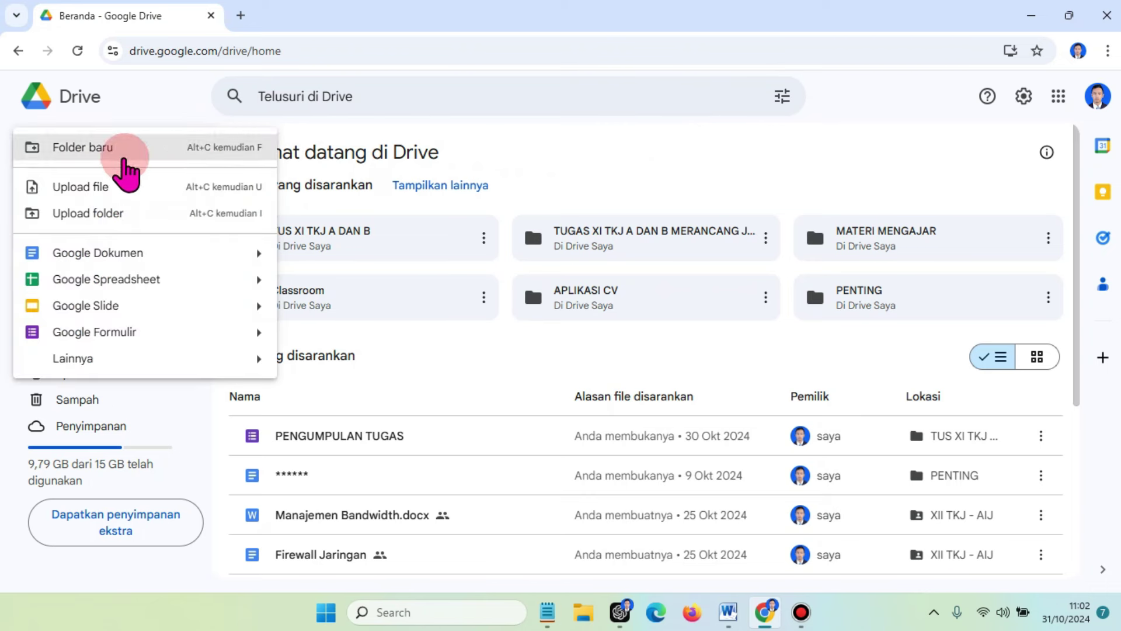
{"action": "left_click", "coordinate": [141, 149]}
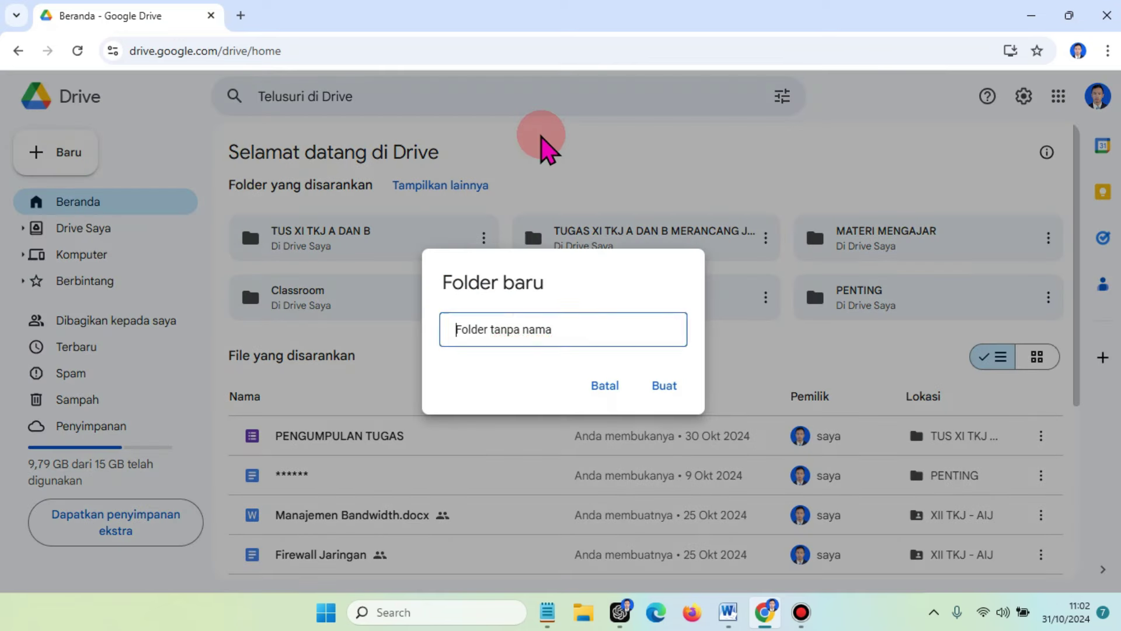
{"action": "key", "text": "BackSpace"}
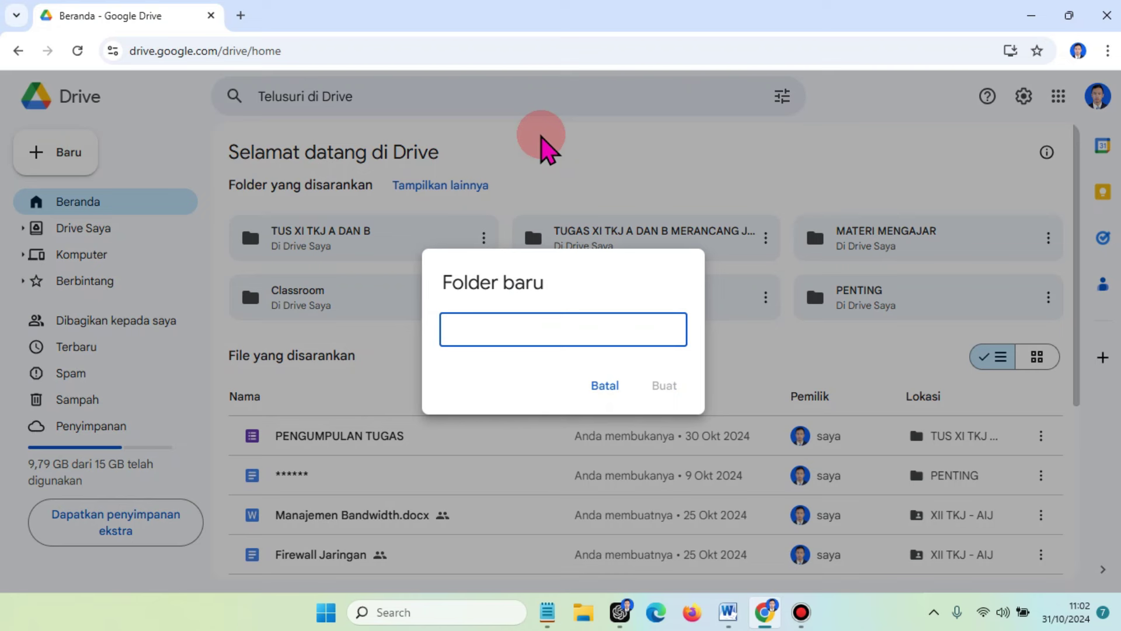
{"action": "type", "text": "UJIAN TENGA"}
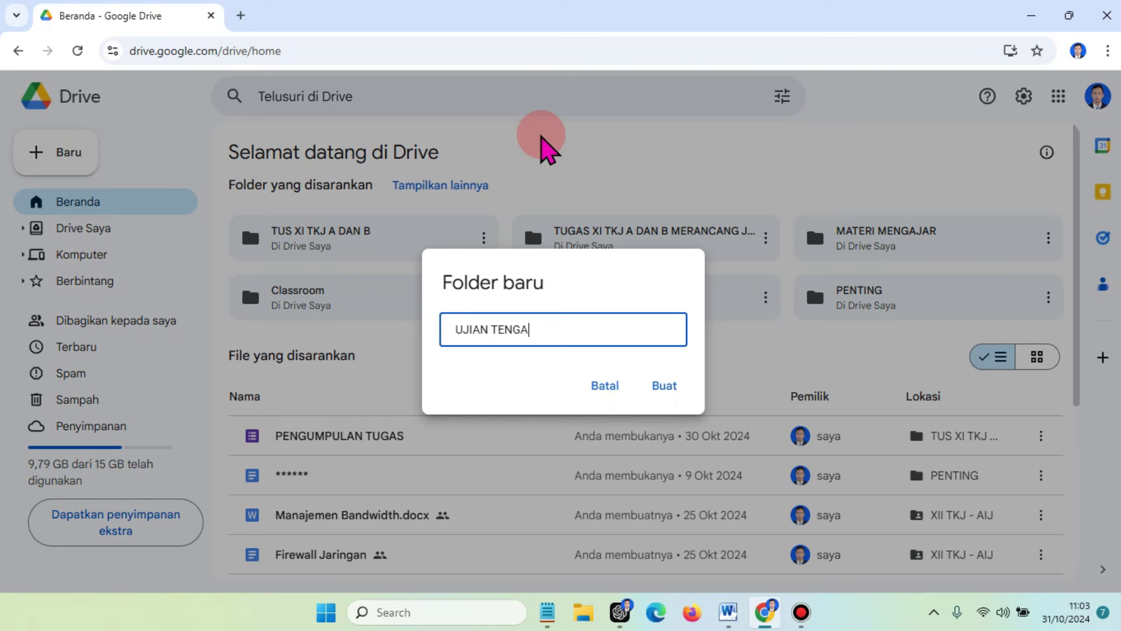
{"action": "type", "text": "H SEMESTER"}
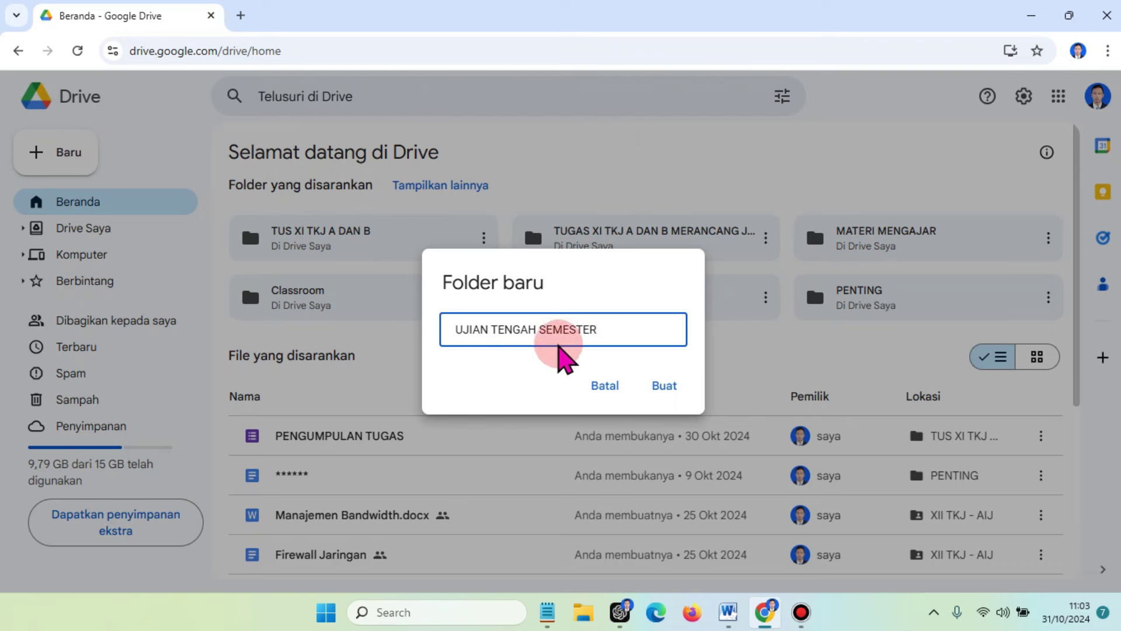
{"action": "left_click", "coordinate": [664, 381]}
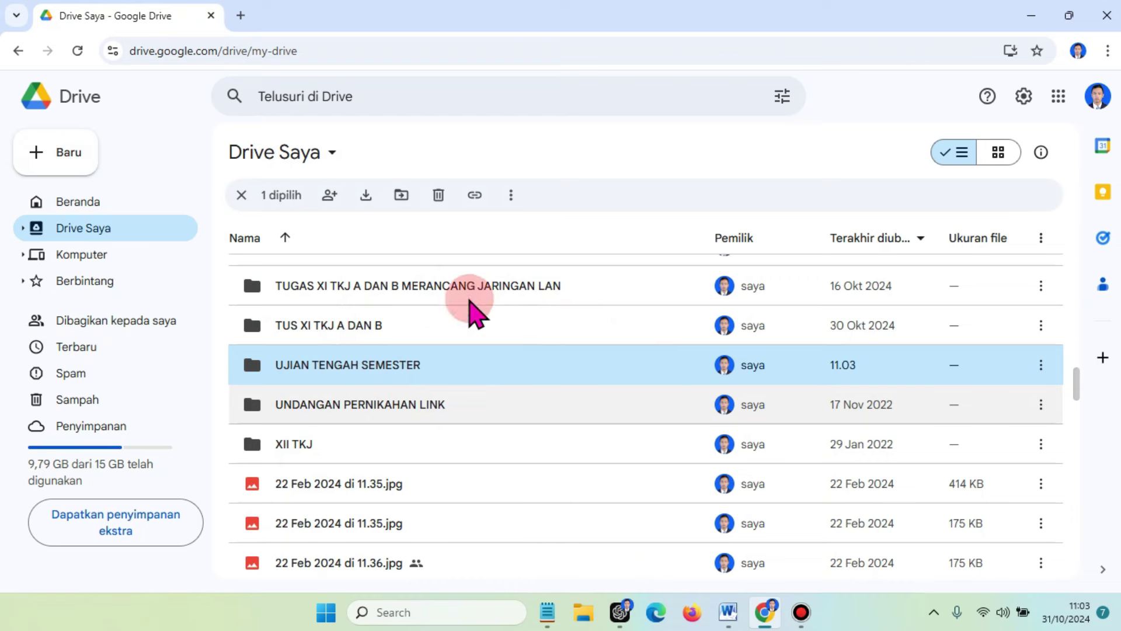
Open the UJIAN TENGAH SEMESTER folder and create a blank Google Form in it
{"action": "double_click", "coordinate": [454, 369]}
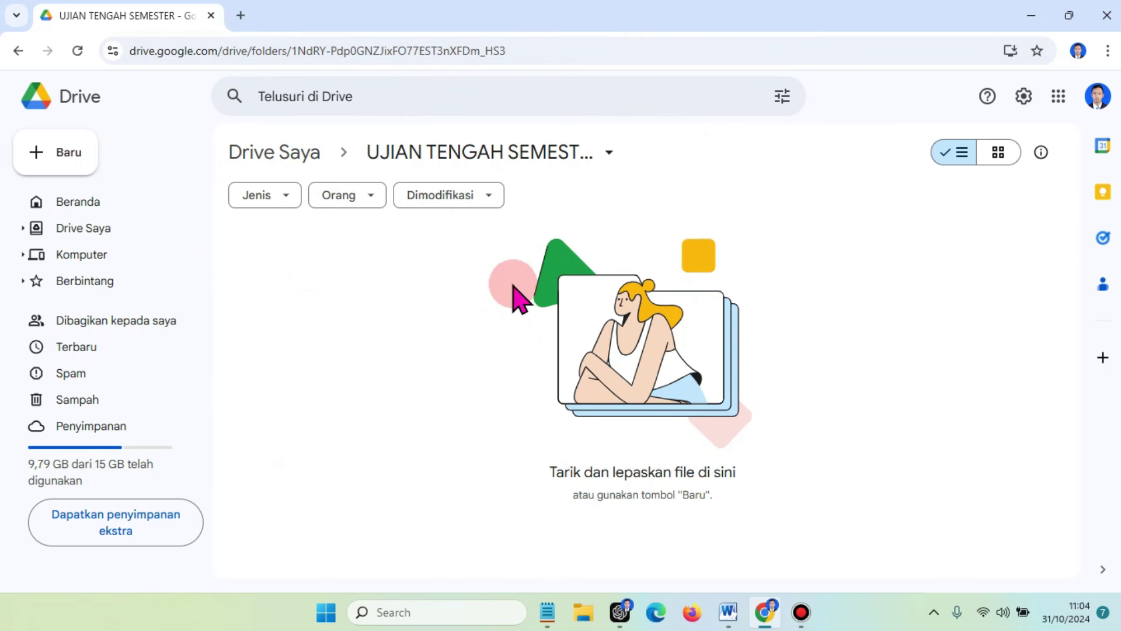
{"action": "left_click", "coordinate": [70, 151]}
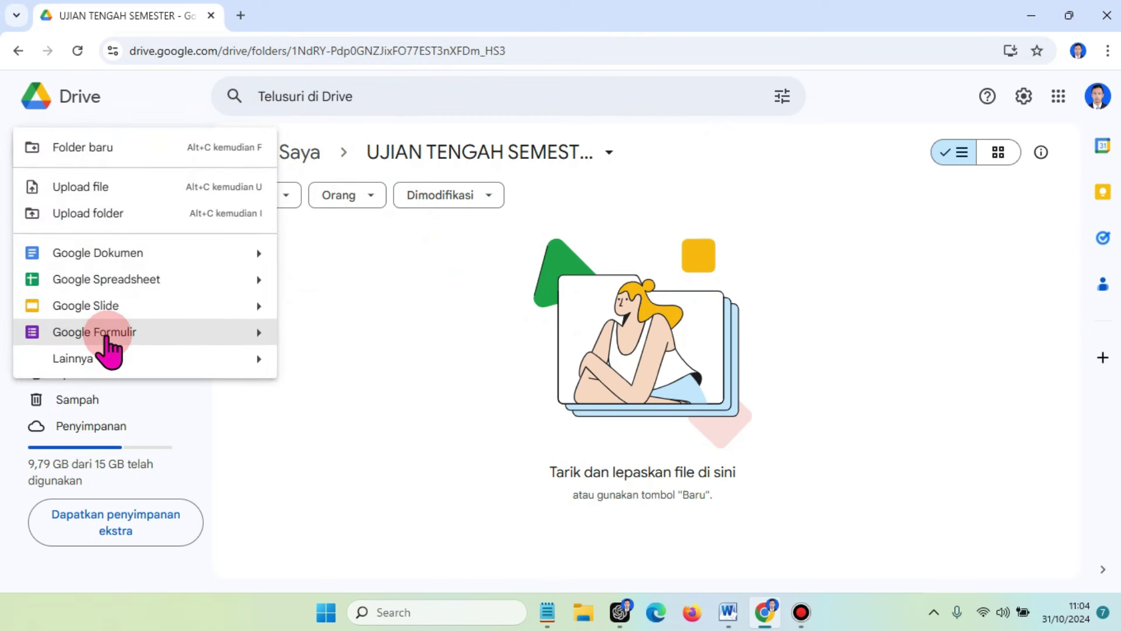
{"action": "left_click", "coordinate": [94, 332]}
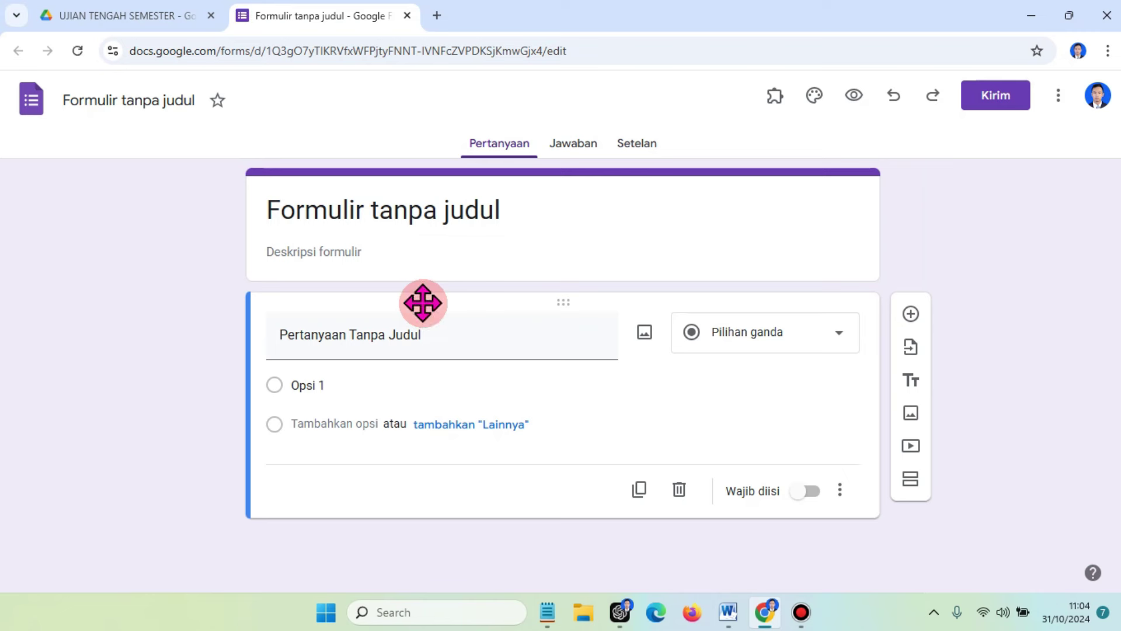
Set the form's title to UJIAN TENGAH SEMESTER
{"action": "left_click", "coordinate": [526, 221]}
{"action": "type", "text": "UJIAN"}
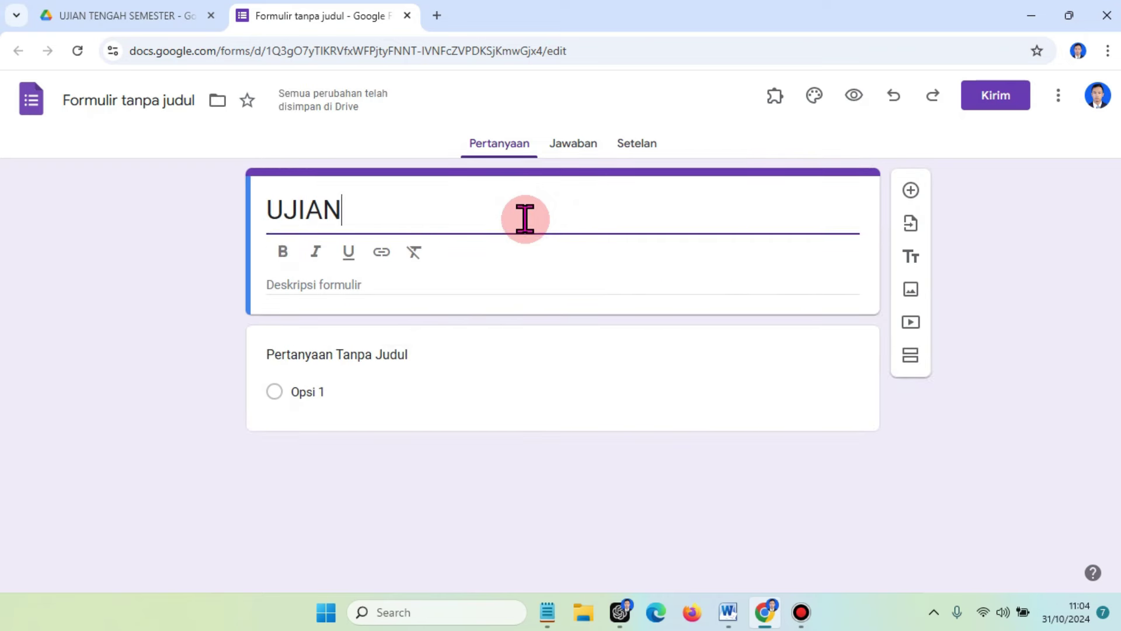
{"action": "type", "text": " TENGAH SE"}
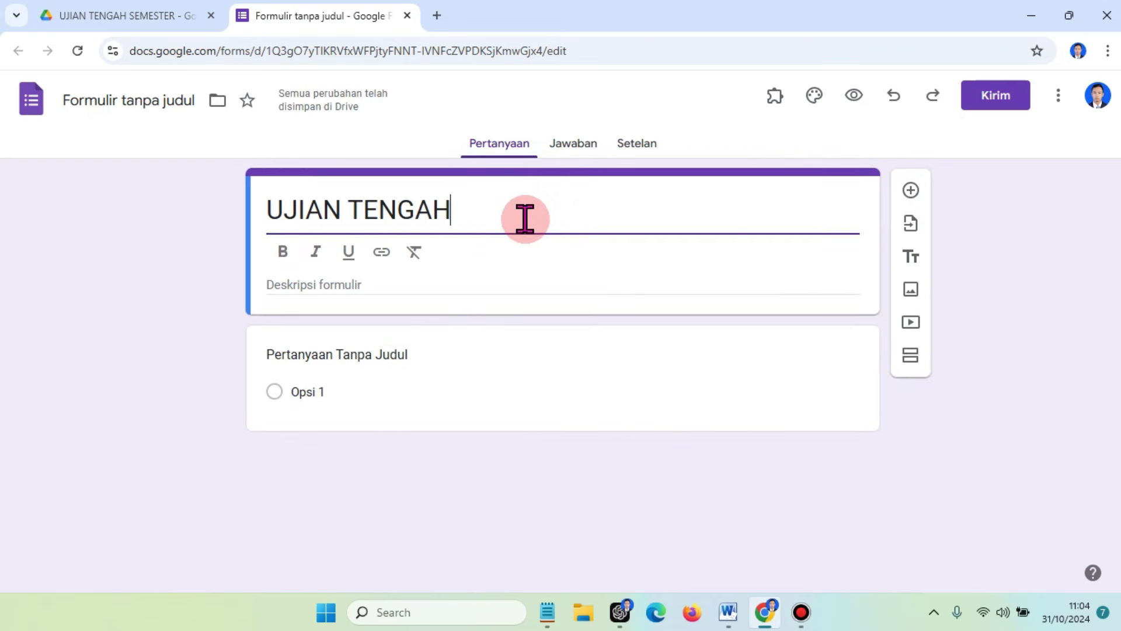
{"action": "type", "text": "MESTER"}
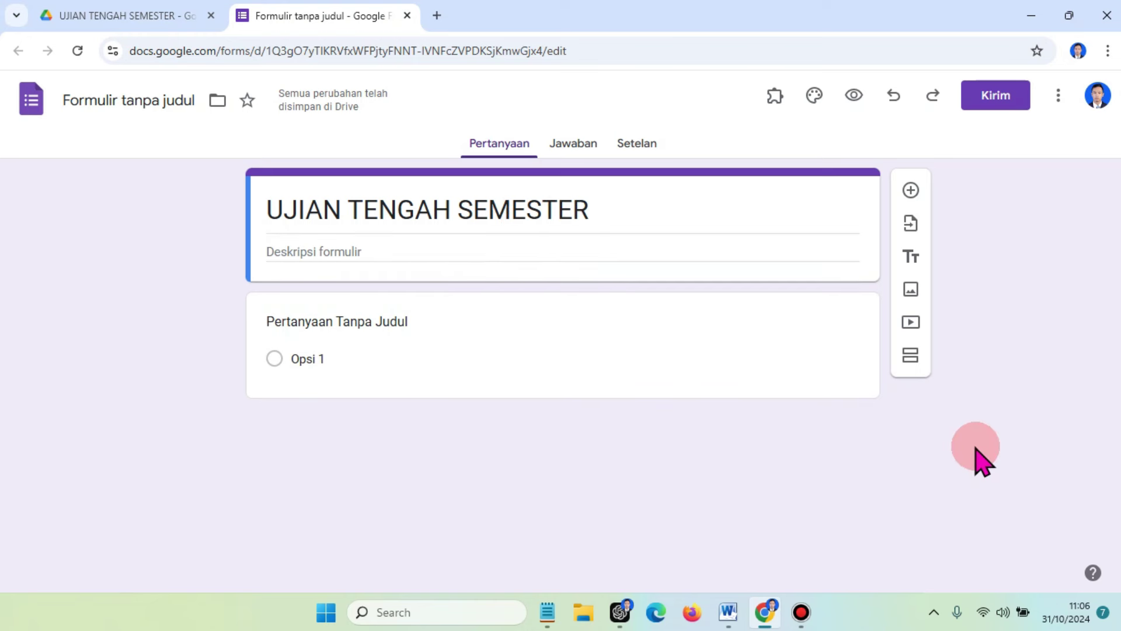
Enter the form description "MATA PELAJARAN : DASAR KEJURUAN"
{"action": "left_click", "coordinate": [439, 249]}
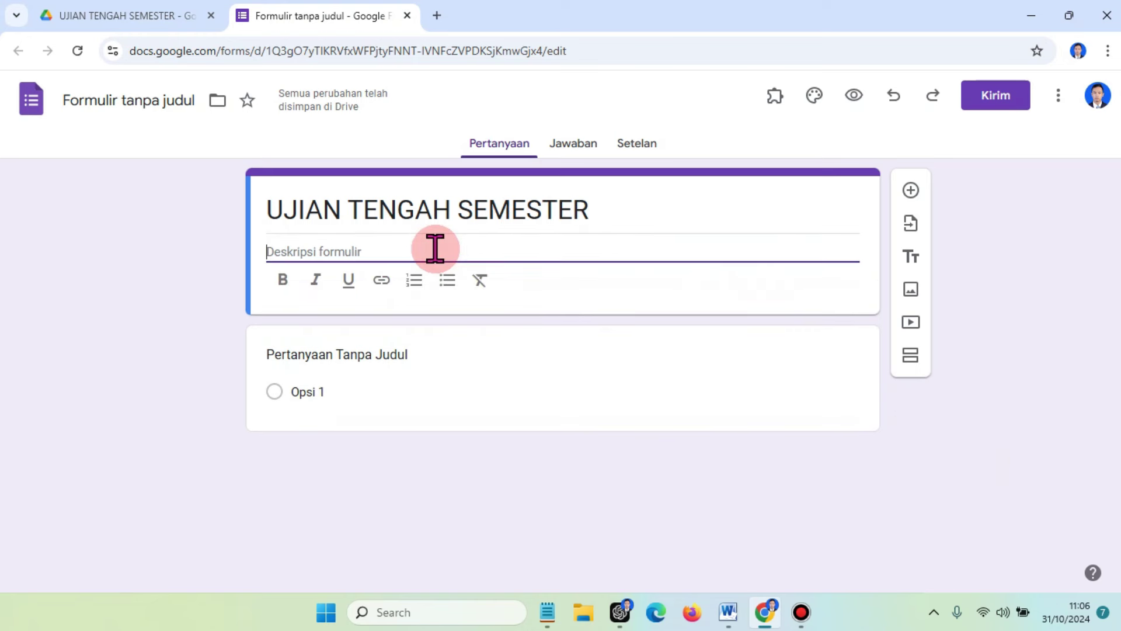
{"action": "type", "text": "MATA"}
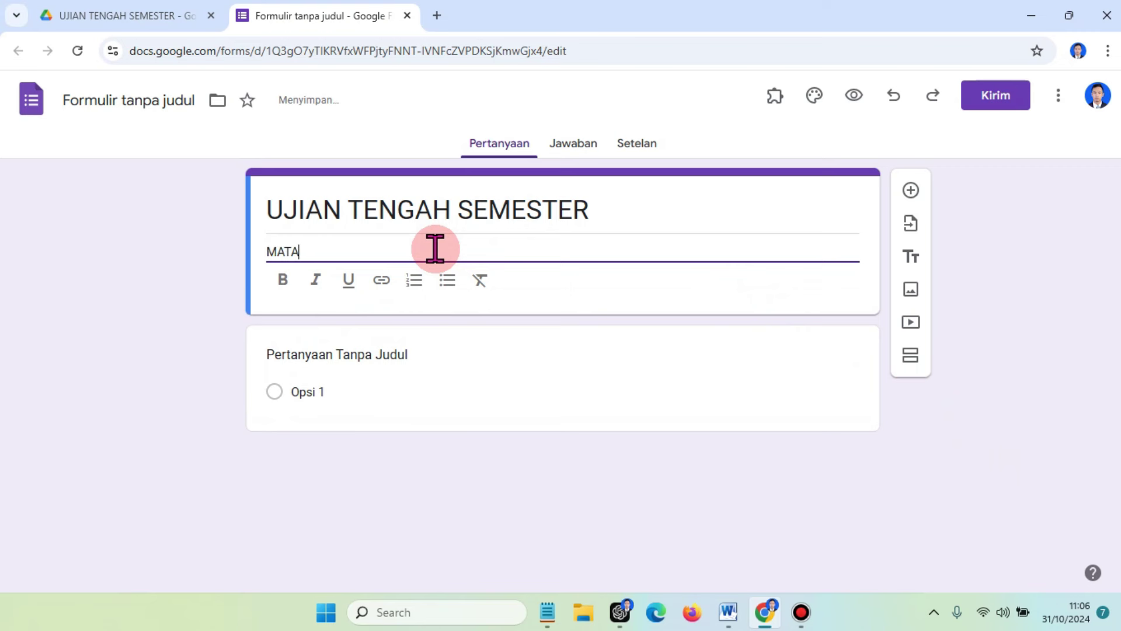
{"action": "type", "text": " PELAJARAN : DASAR K"}
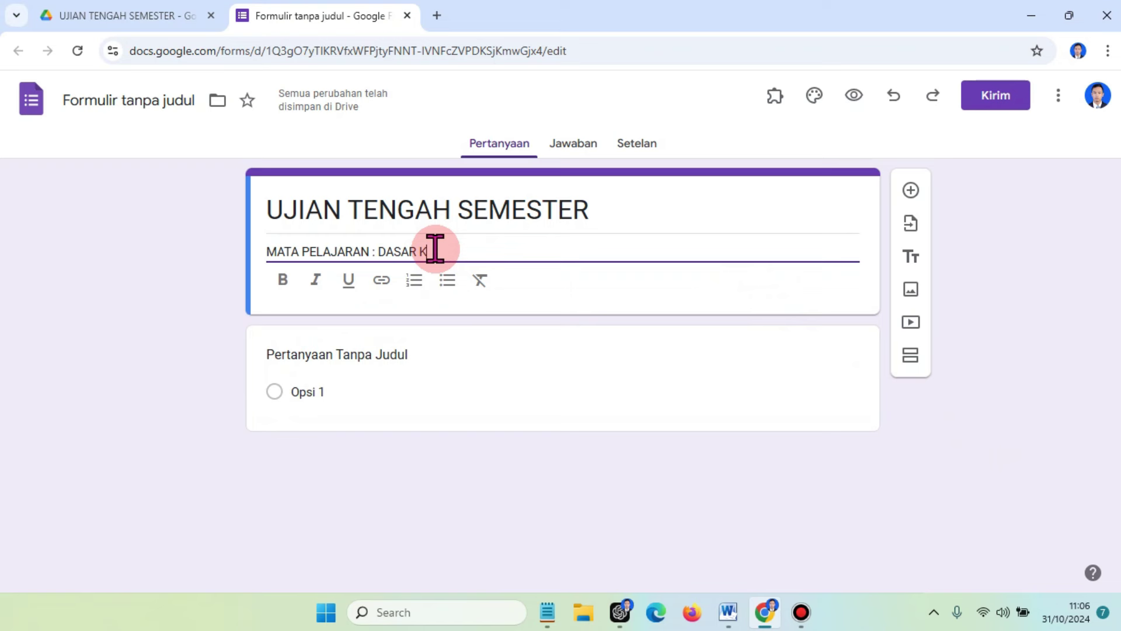
{"action": "type", "text": "ERURUAN"}
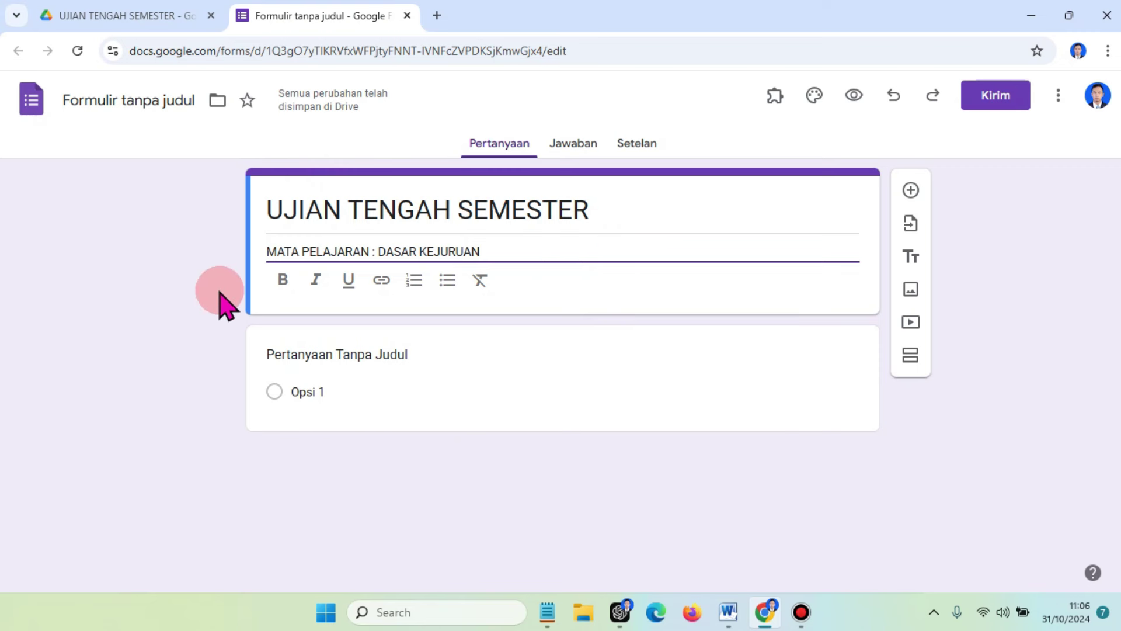
Rename the form file as SOAL UJIAN TENGAJ SEMESTER
{"action": "left_click", "coordinate": [150, 100]}
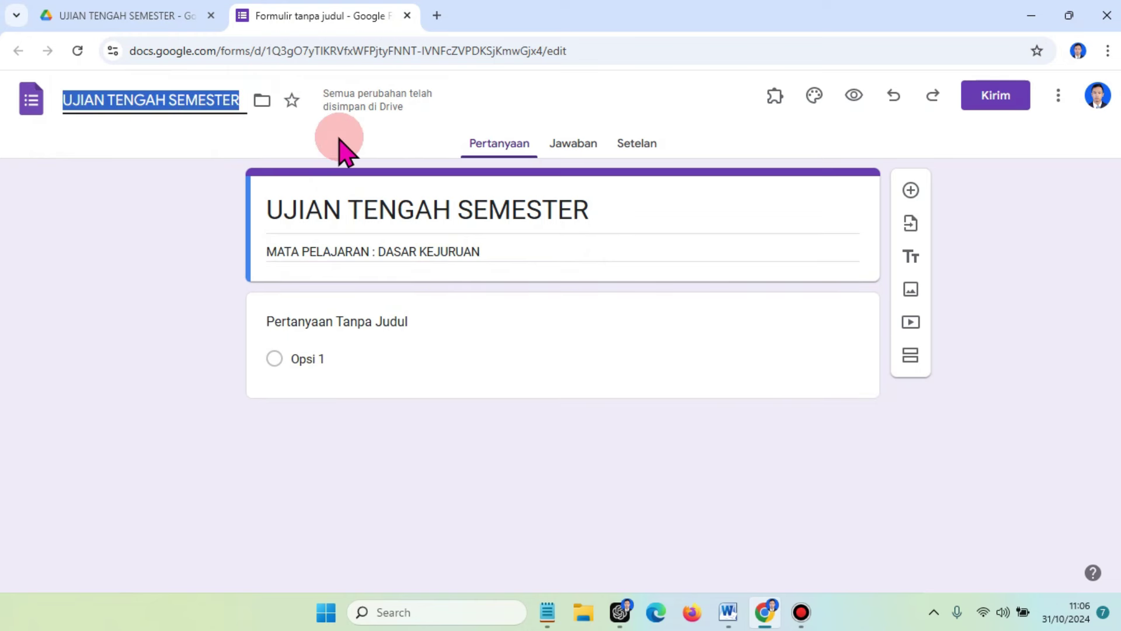
{"action": "type", "text": "SOAL UJIAN TENGAJ SEMESTER"}
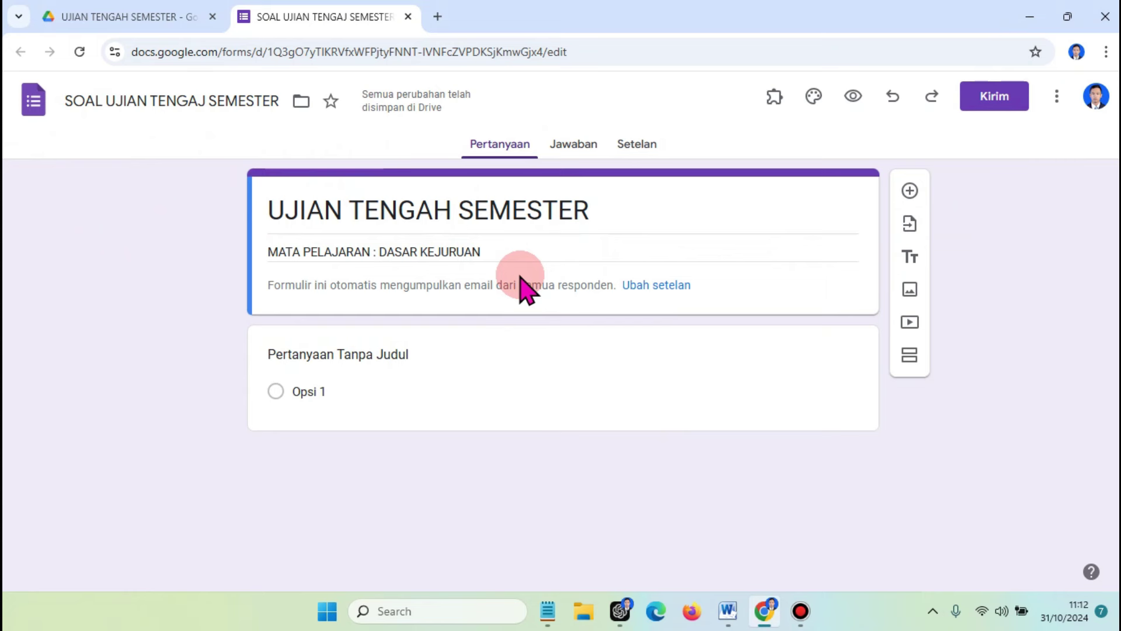
Turn the form into a quiz with grades released immediately after each submission (Segera setelah setiap pengiriman)
{"action": "left_click", "coordinate": [641, 146]}
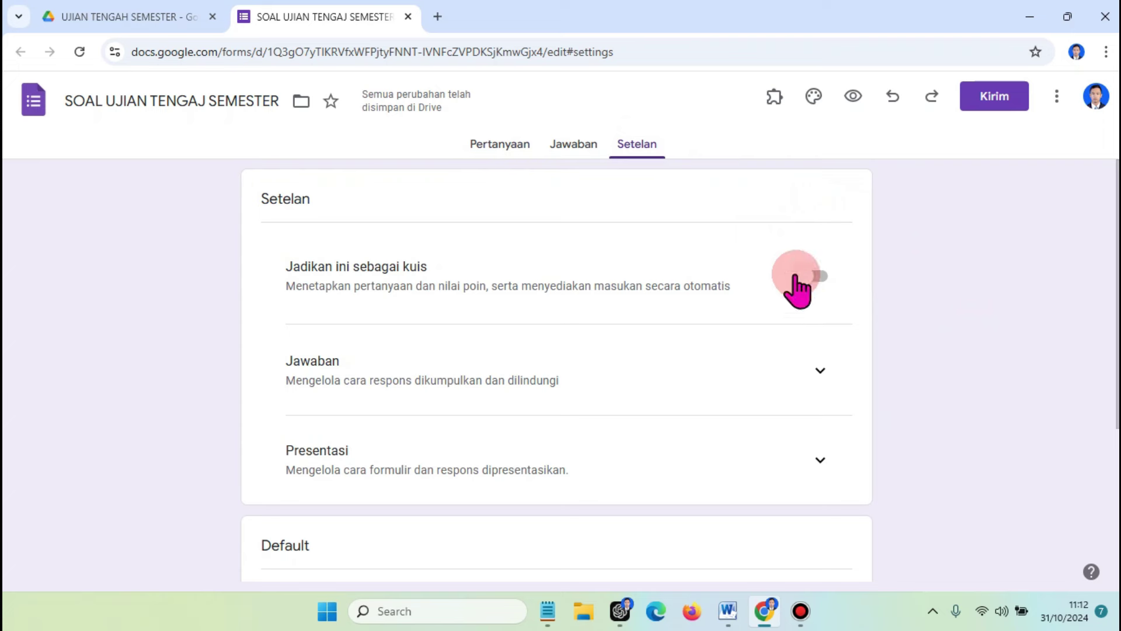
{"action": "left_click", "coordinate": [817, 278]}
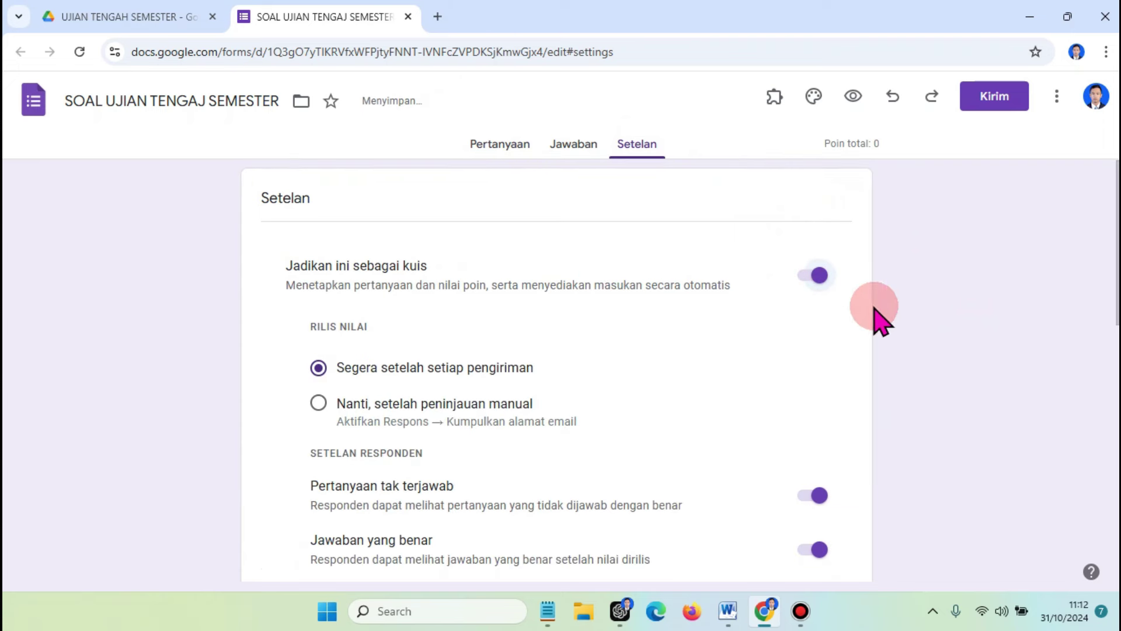
{"action": "scroll", "coordinate": [680, 309], "scroll_direction": "down", "scroll_amount": 2}
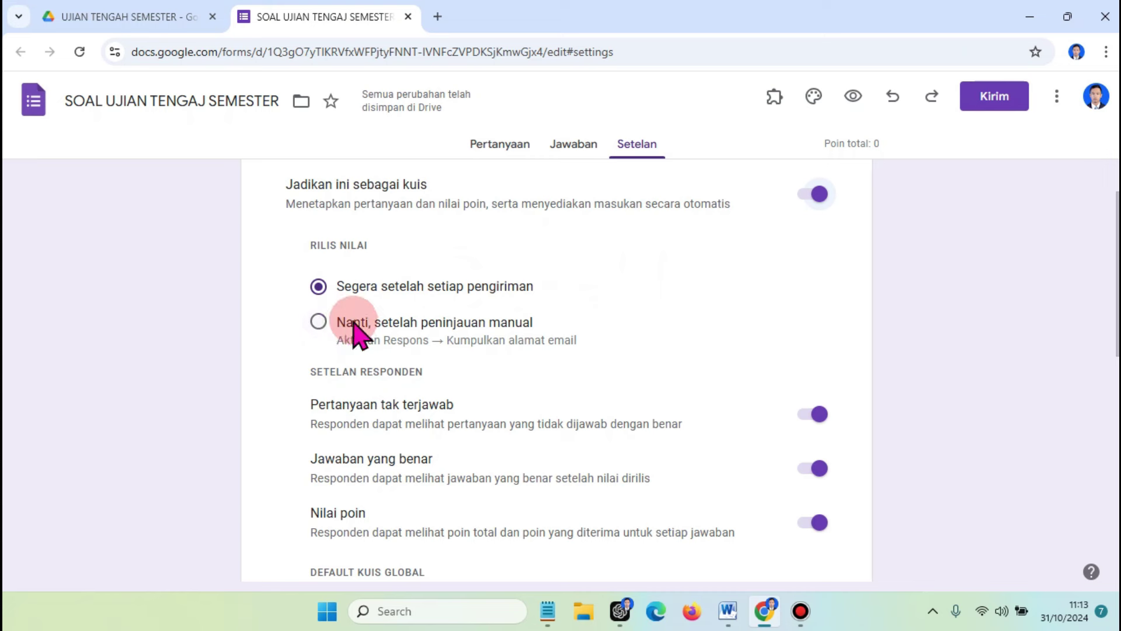
{"action": "left_click", "coordinate": [320, 324]}
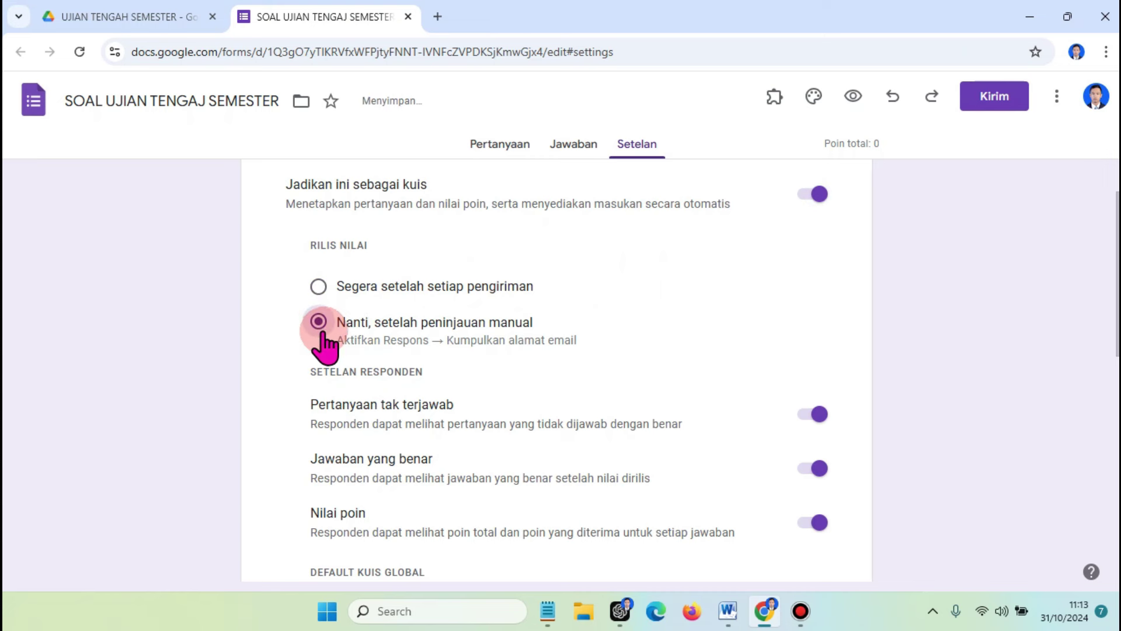
{"action": "left_click", "coordinate": [318, 286]}
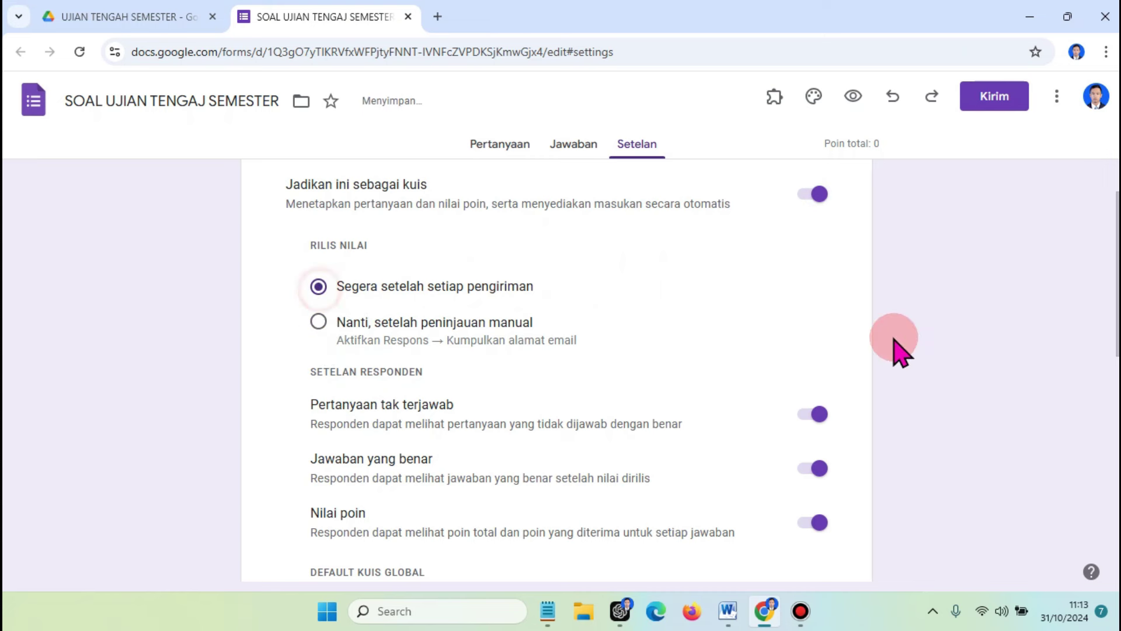
Turn off Pertanyaan tak terjawab and Jawaban yang benar in the quiz's respondent settings
{"action": "scroll", "coordinate": [938, 358], "scroll_direction": "down", "scroll_amount": 2}
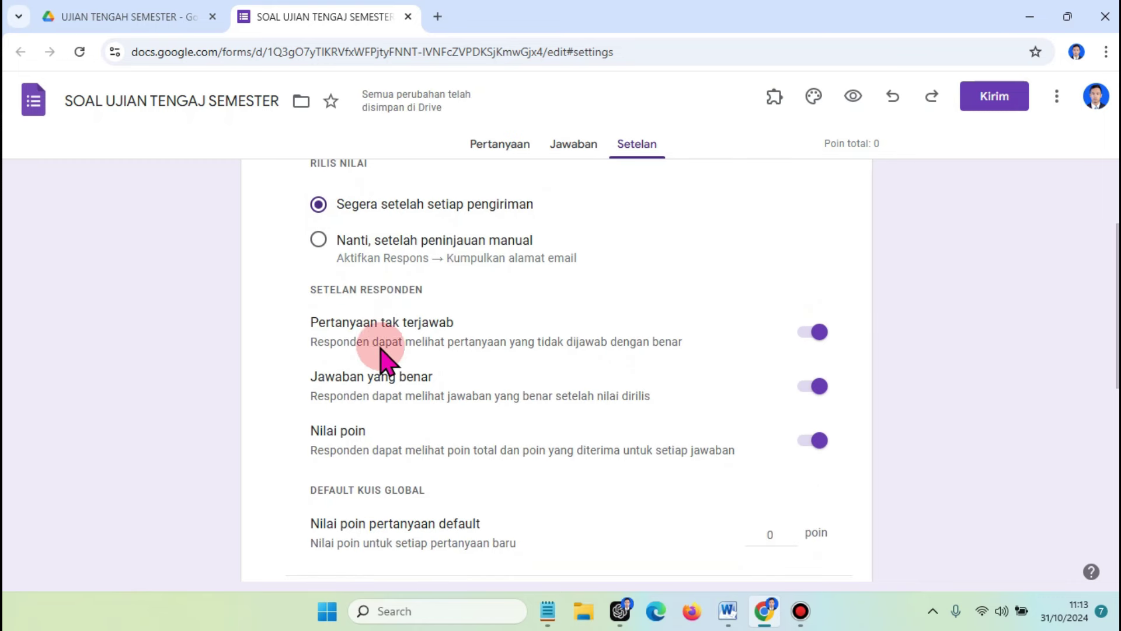
{"action": "left_click", "coordinate": [812, 333]}
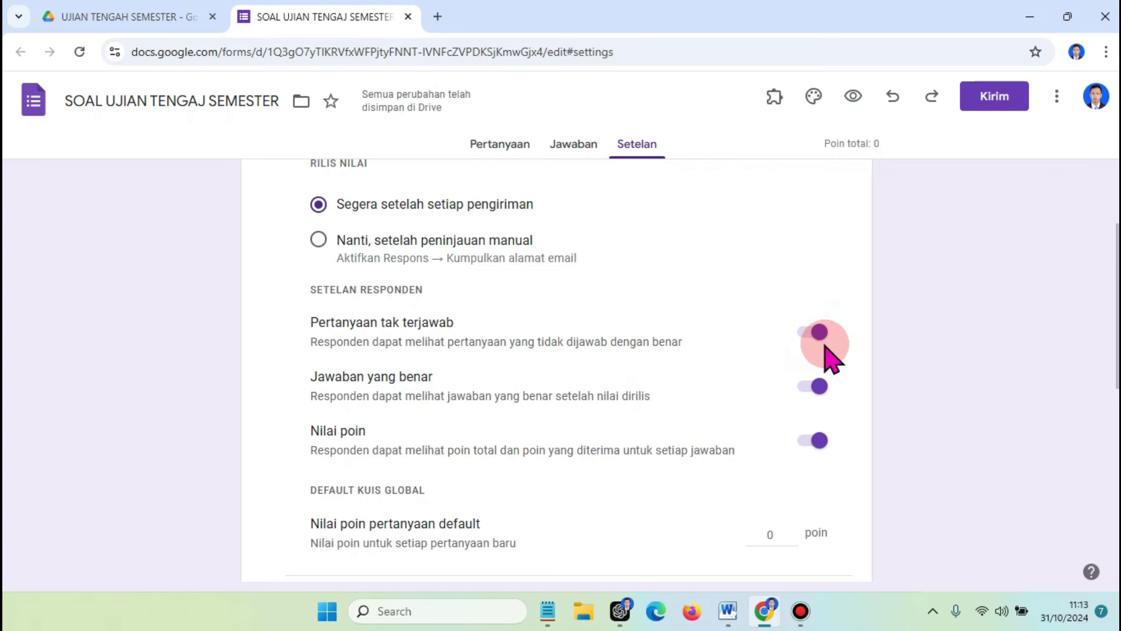
{"action": "left_click", "coordinate": [818, 335]}
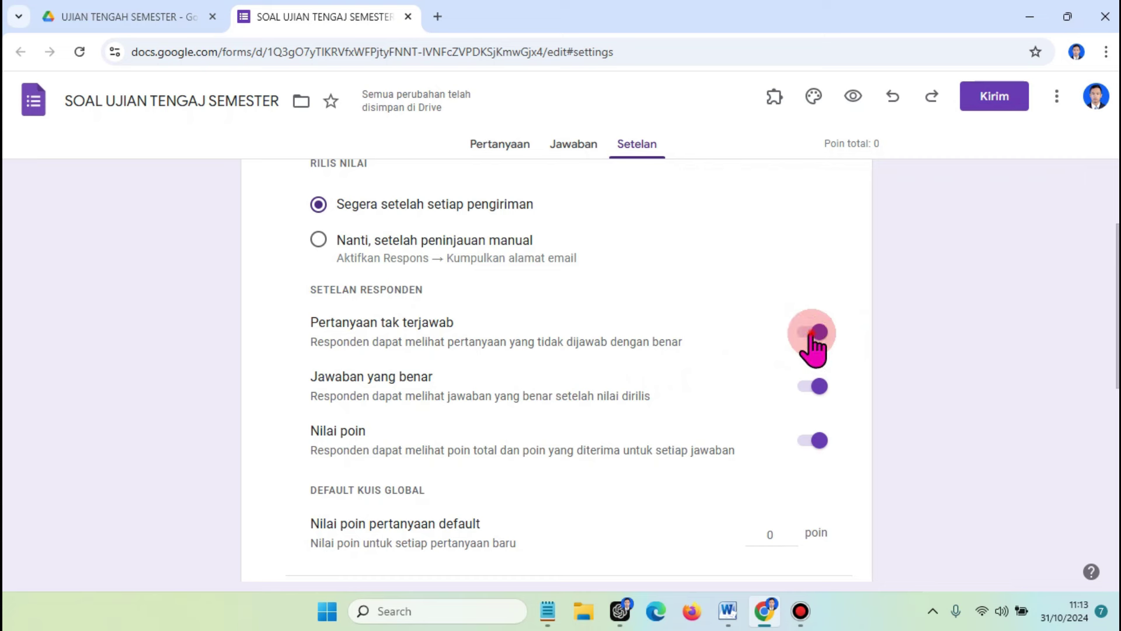
{"action": "left_click", "coordinate": [813, 335]}
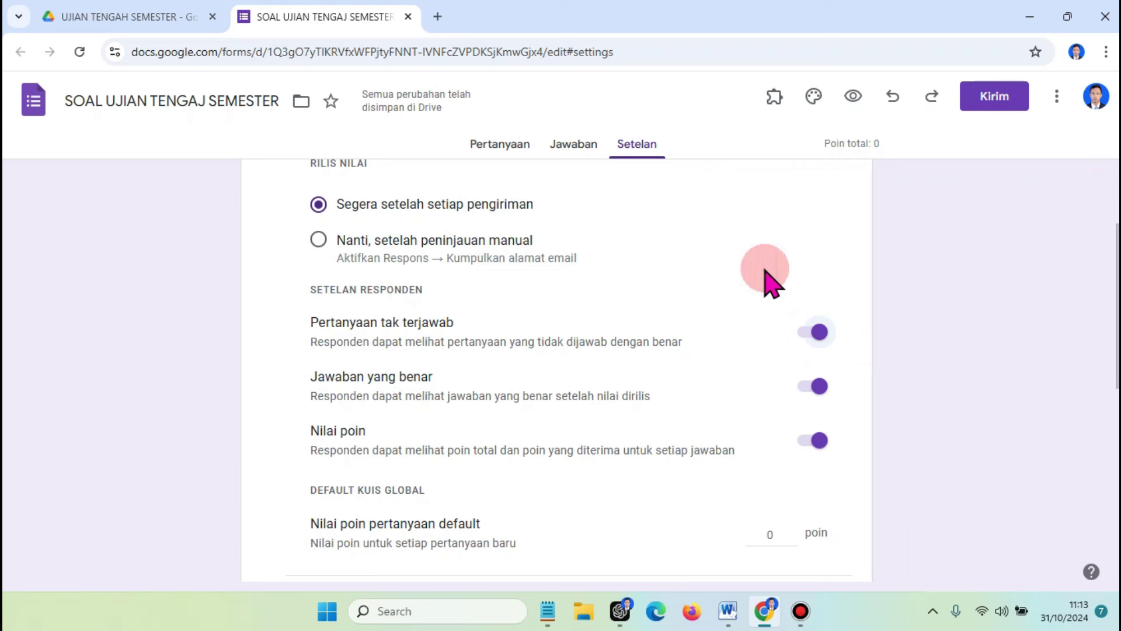
{"action": "left_click", "coordinate": [817, 331]}
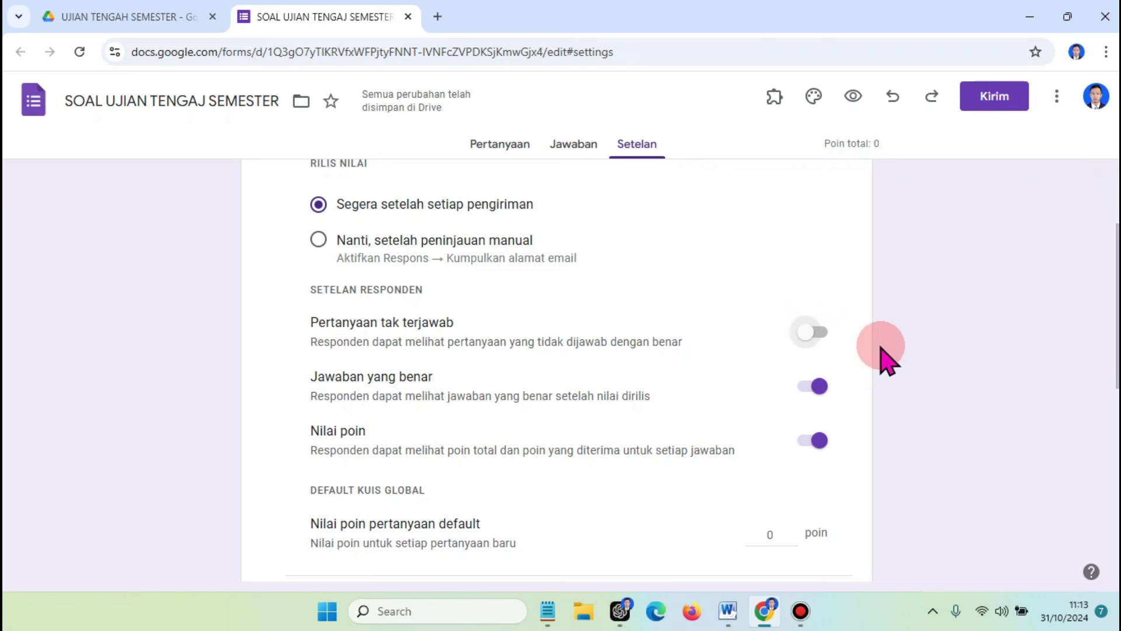
{"action": "scroll", "coordinate": [881, 349], "scroll_direction": "down", "scroll_amount": 1}
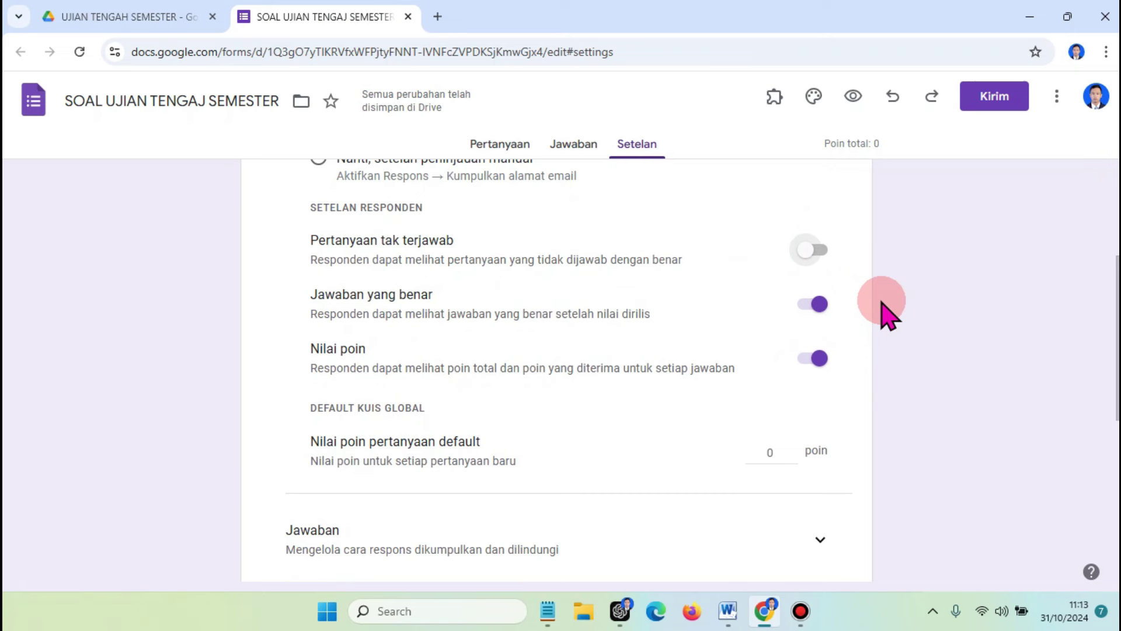
{"action": "left_click", "coordinate": [815, 305]}
{"action": "scroll", "coordinate": [902, 353], "scroll_direction": "down", "scroll_amount": 1}
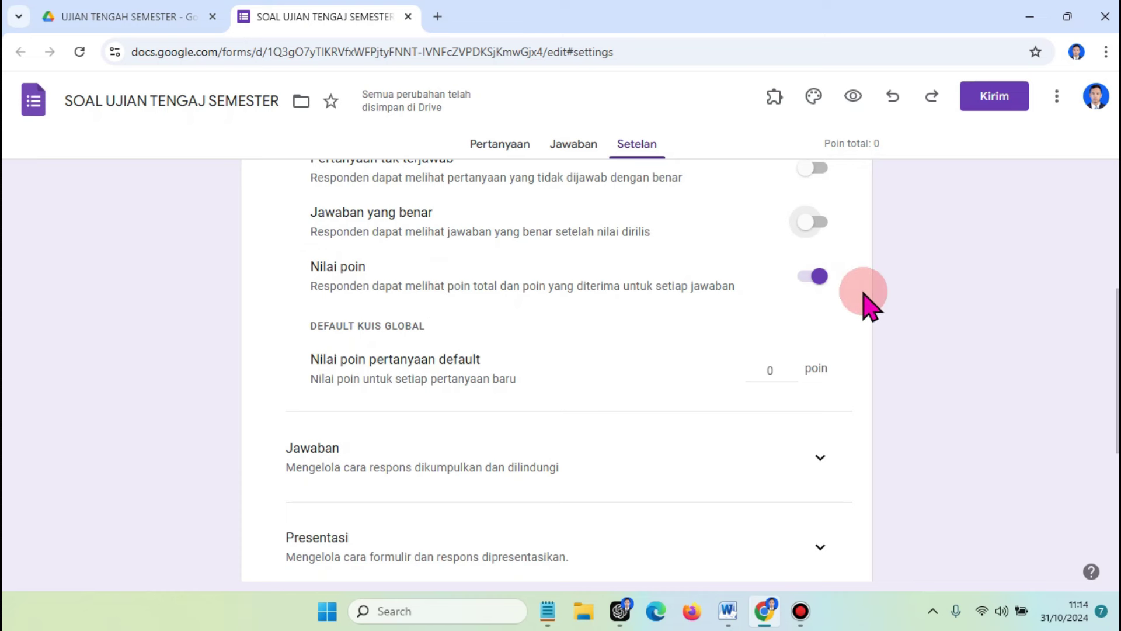
In the response settings, turn on Batasi ke 1 jawaban and leave Izinkan pengeditan respons off
{"action": "scroll", "coordinate": [861, 300], "scroll_direction": "down", "scroll_amount": 2}
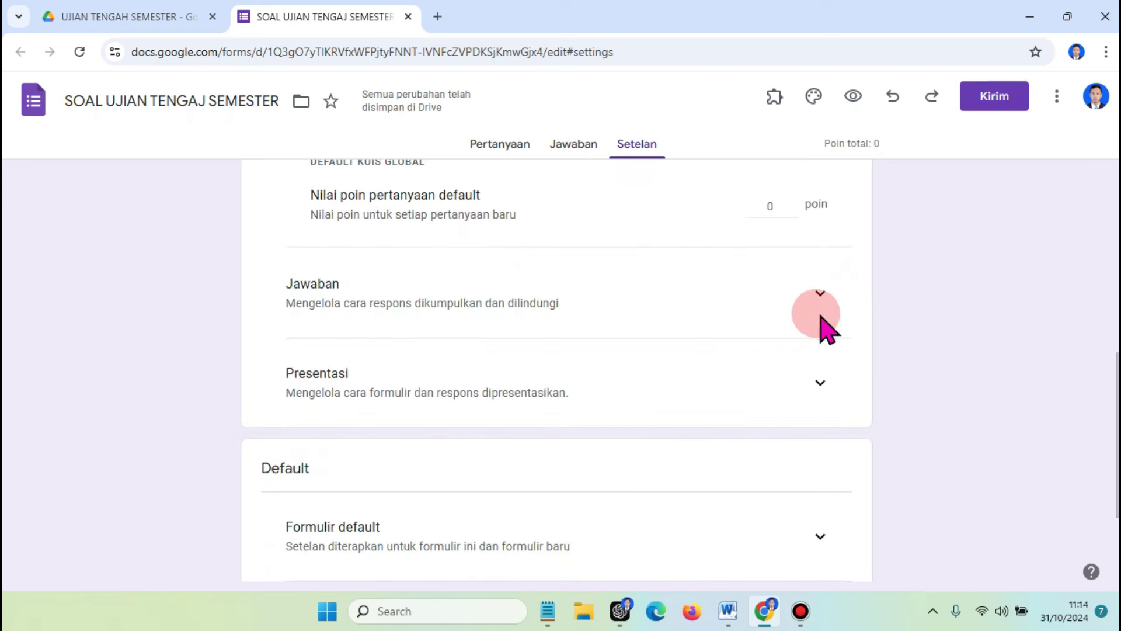
{"action": "left_click", "coordinate": [818, 309]}
{"action": "scroll", "coordinate": [901, 371], "scroll_direction": "down", "scroll_amount": 1}
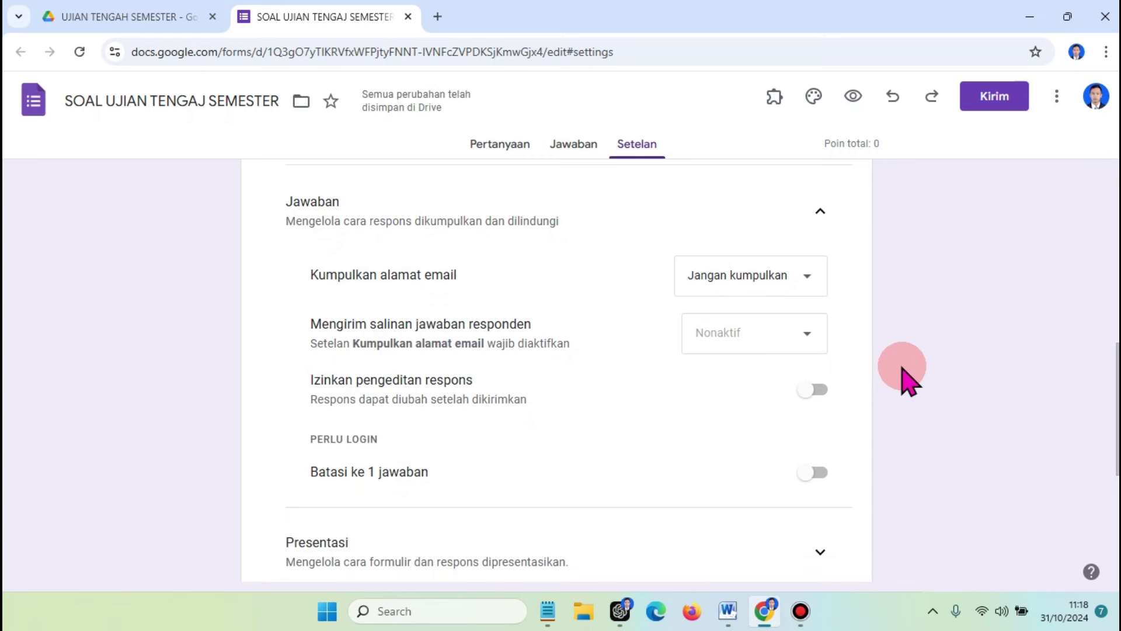
{"action": "left_click", "coordinate": [815, 474]}
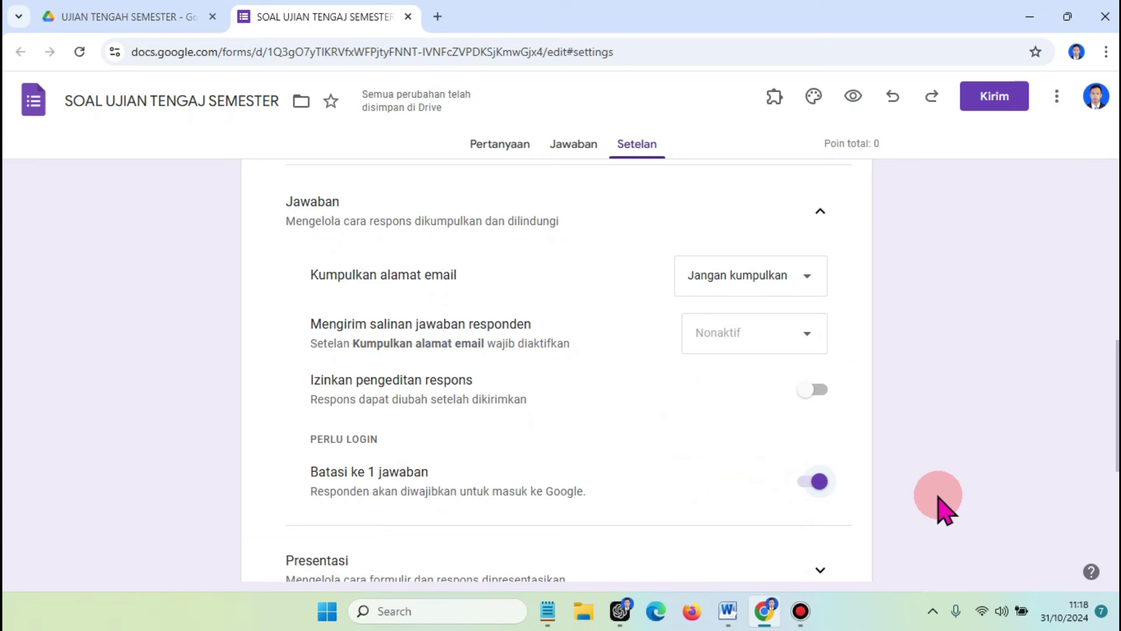
{"action": "left_click", "coordinate": [817, 390]}
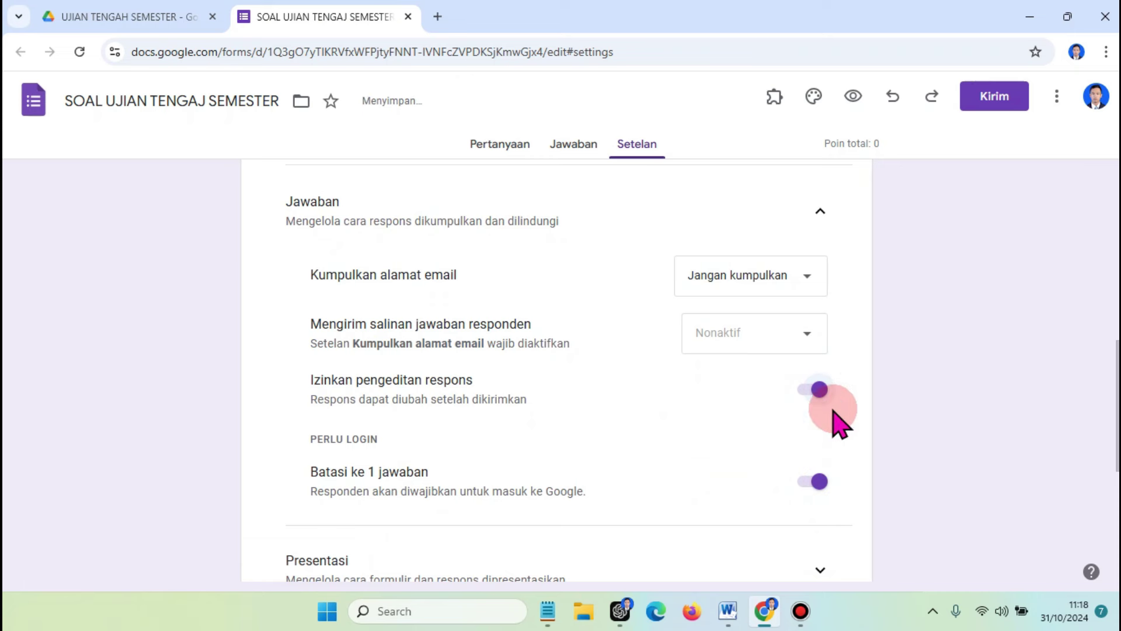
{"action": "left_click", "coordinate": [816, 389]}
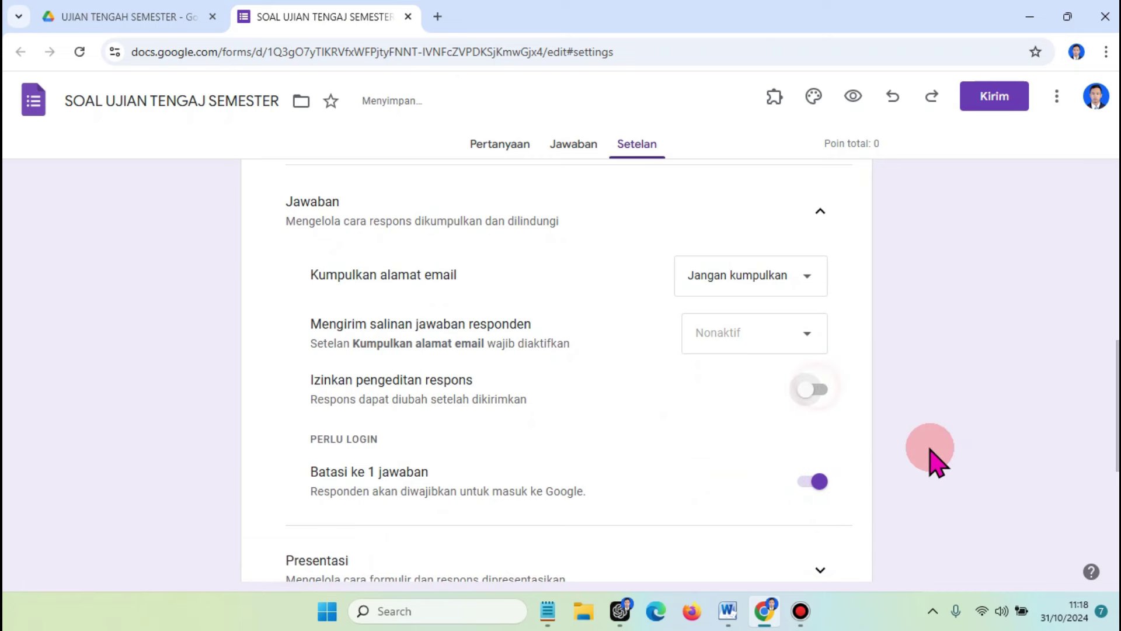
Turn on Acak urutan pertanyaan in the form's presentation settings
{"action": "scroll", "coordinate": [931, 461], "scroll_direction": "down", "scroll_amount": 1}
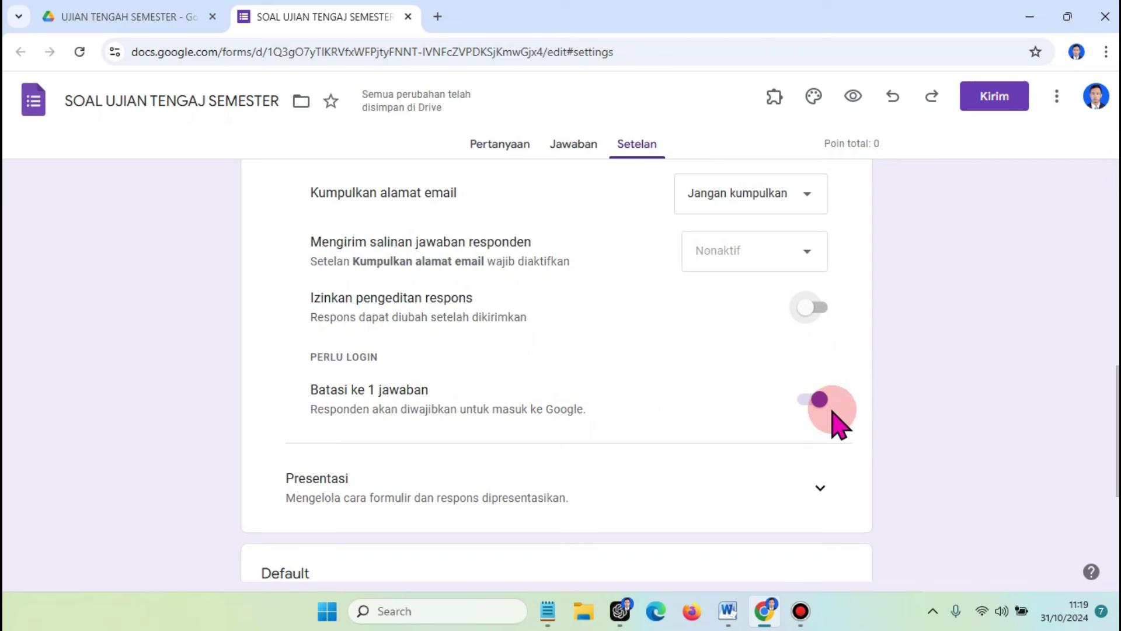
{"action": "scroll", "coordinate": [855, 423], "scroll_direction": "down", "scroll_amount": 1}
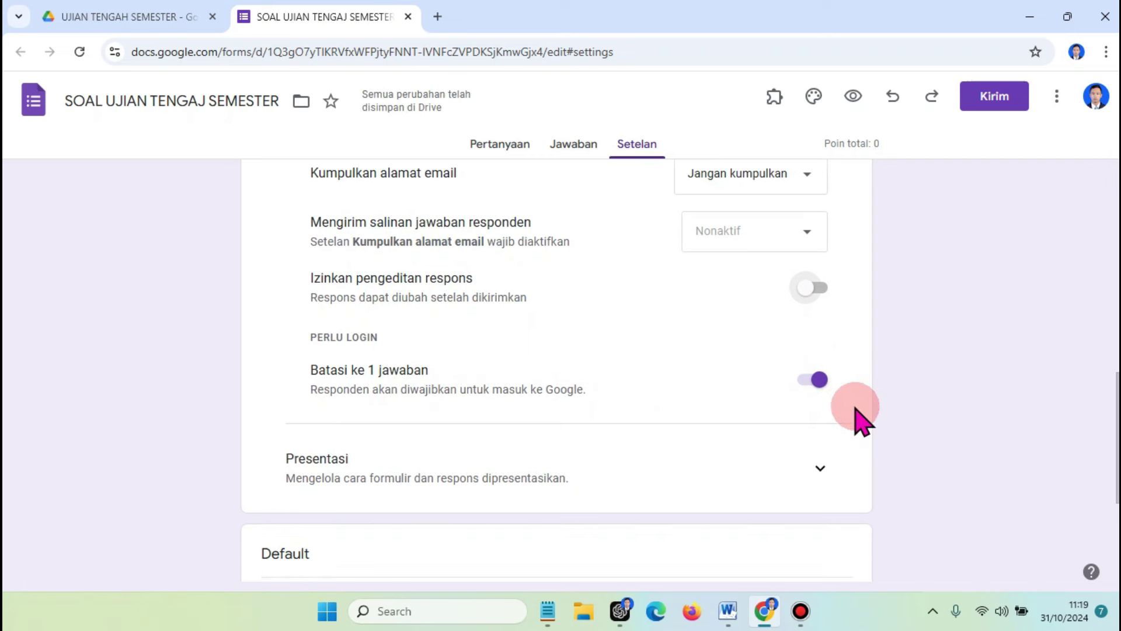
{"action": "left_click", "coordinate": [820, 408]}
{"action": "scroll", "coordinate": [934, 385], "scroll_direction": "down", "scroll_amount": 2}
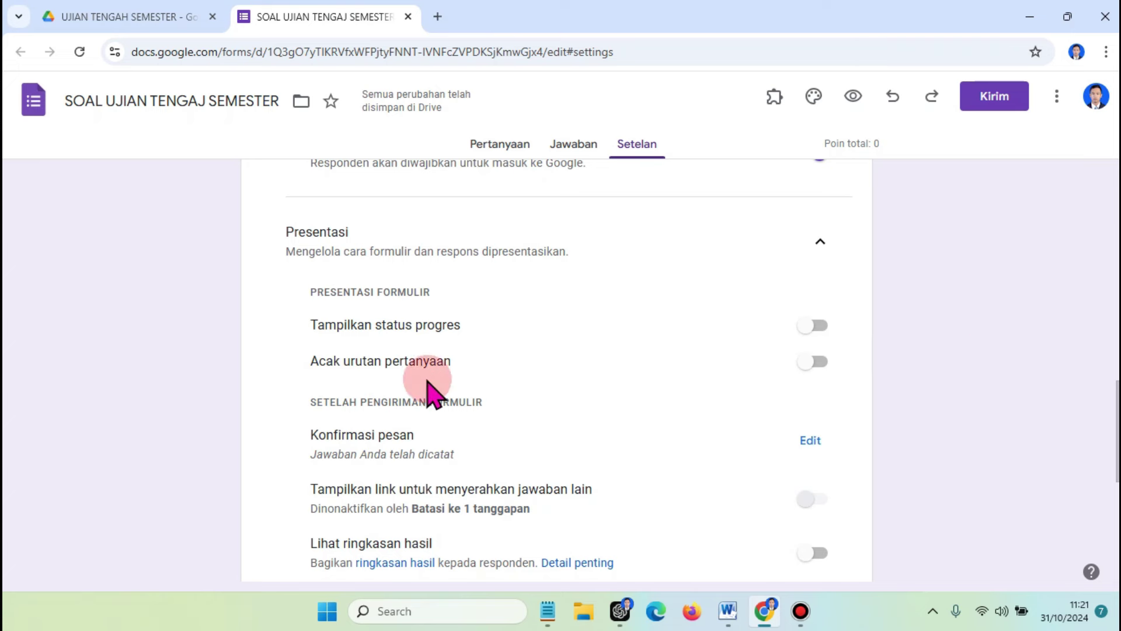
{"action": "left_click", "coordinate": [825, 367]}
{"action": "scroll", "coordinate": [965, 362], "scroll_direction": "down", "scroll_amount": 1}
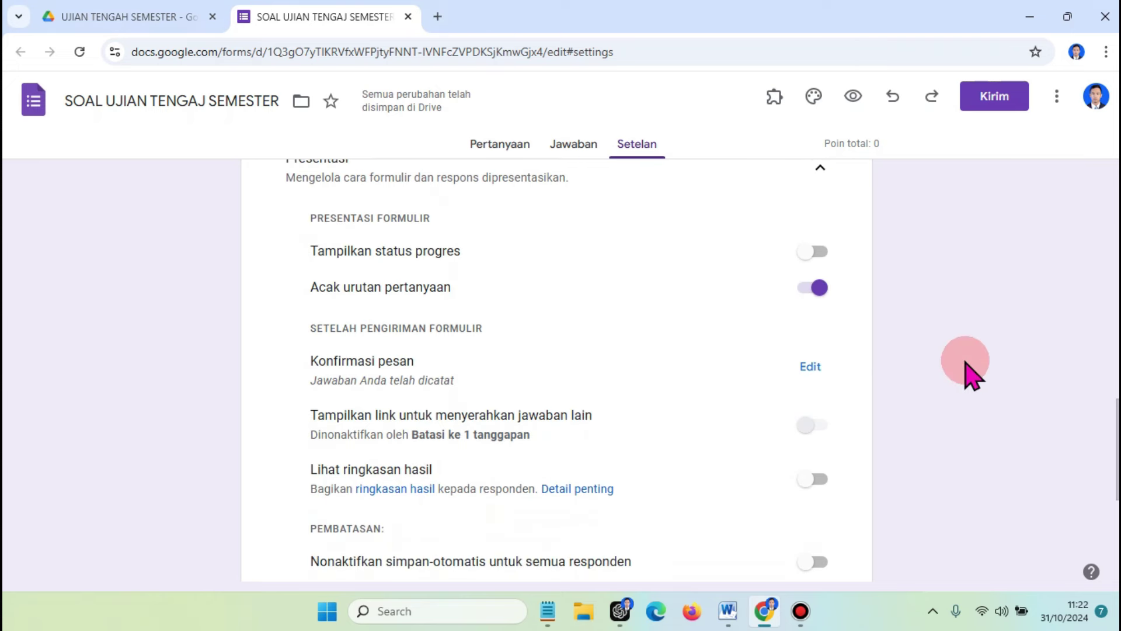
{"action": "scroll", "coordinate": [966, 374], "scroll_direction": "down", "scroll_amount": 3}
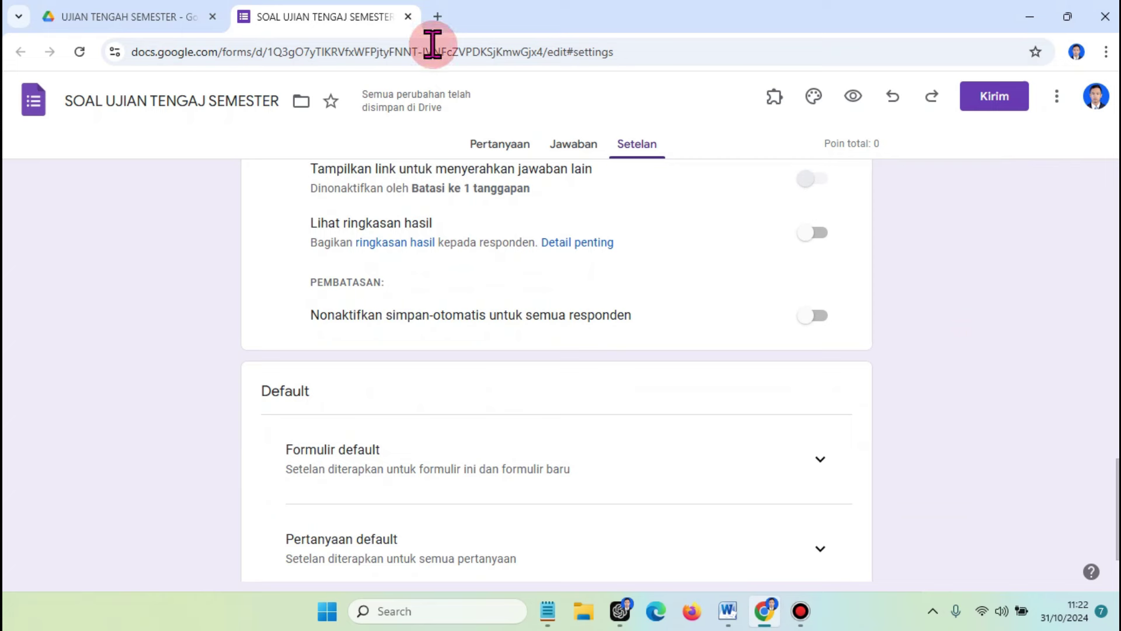
Return to the form's questions, title the first question "Nama :" and set its type to Jawaban singkat
{"action": "left_click", "coordinate": [509, 144]}
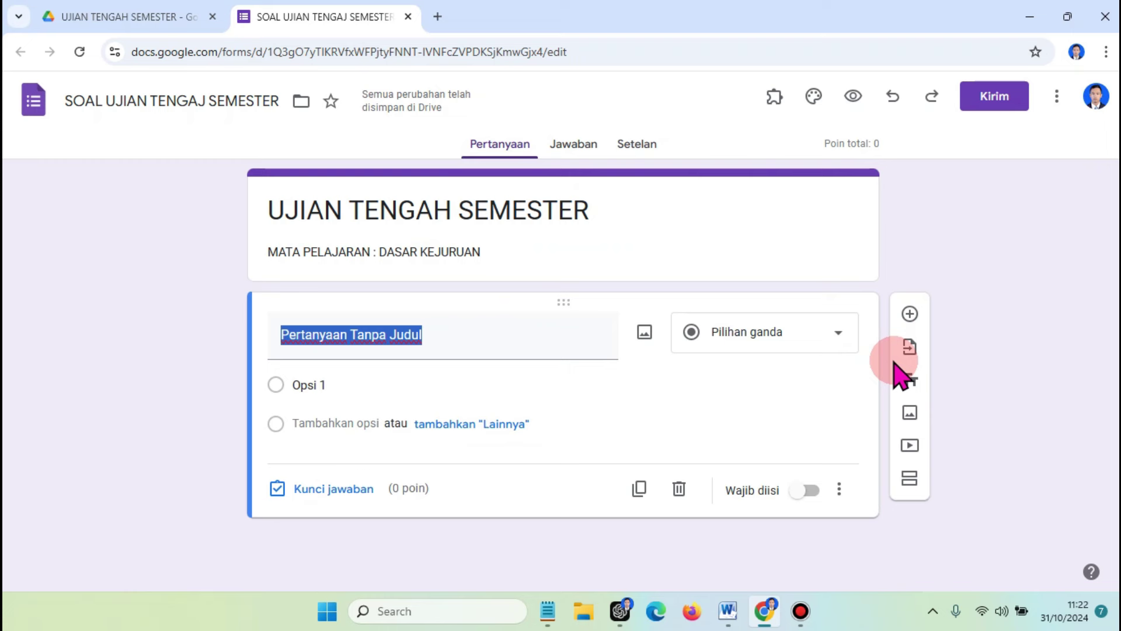
{"action": "left_click", "coordinate": [1010, 400]}
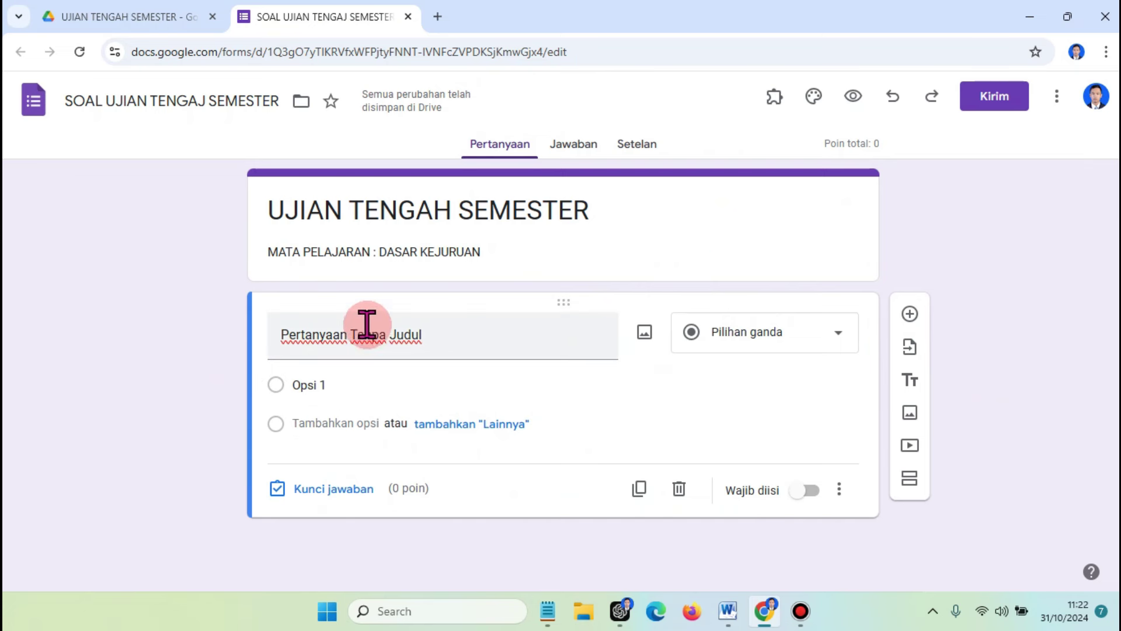
{"action": "left_click", "coordinate": [446, 343]}
{"action": "key", "text": "BackSpace"}
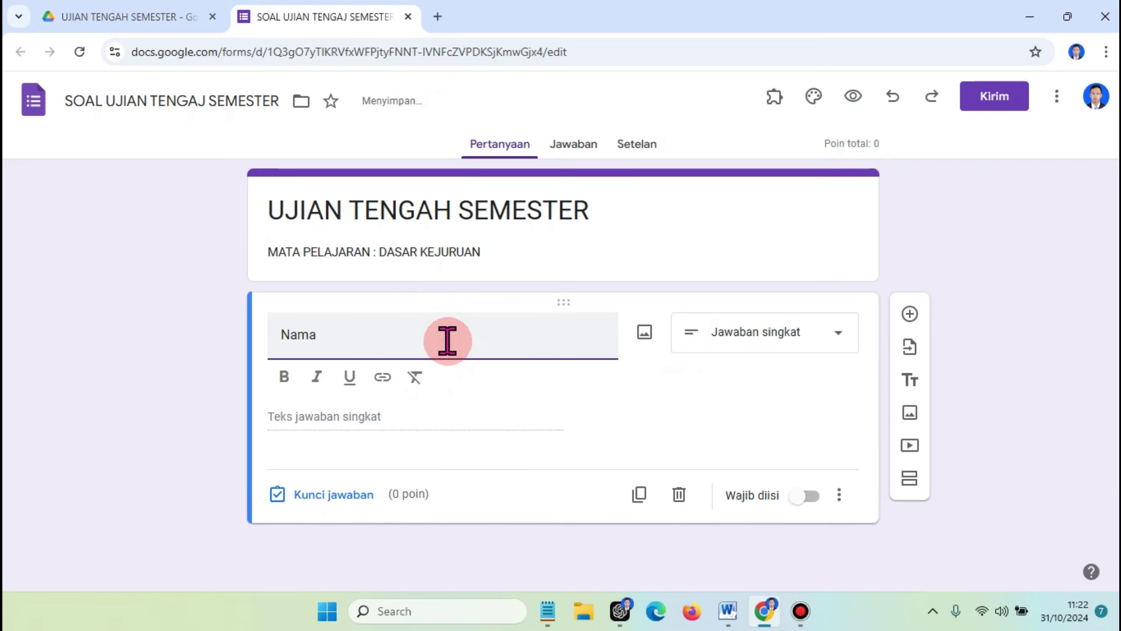
{"action": "left_click", "coordinate": [828, 339]}
{"action": "left_click", "coordinate": [799, 120]}
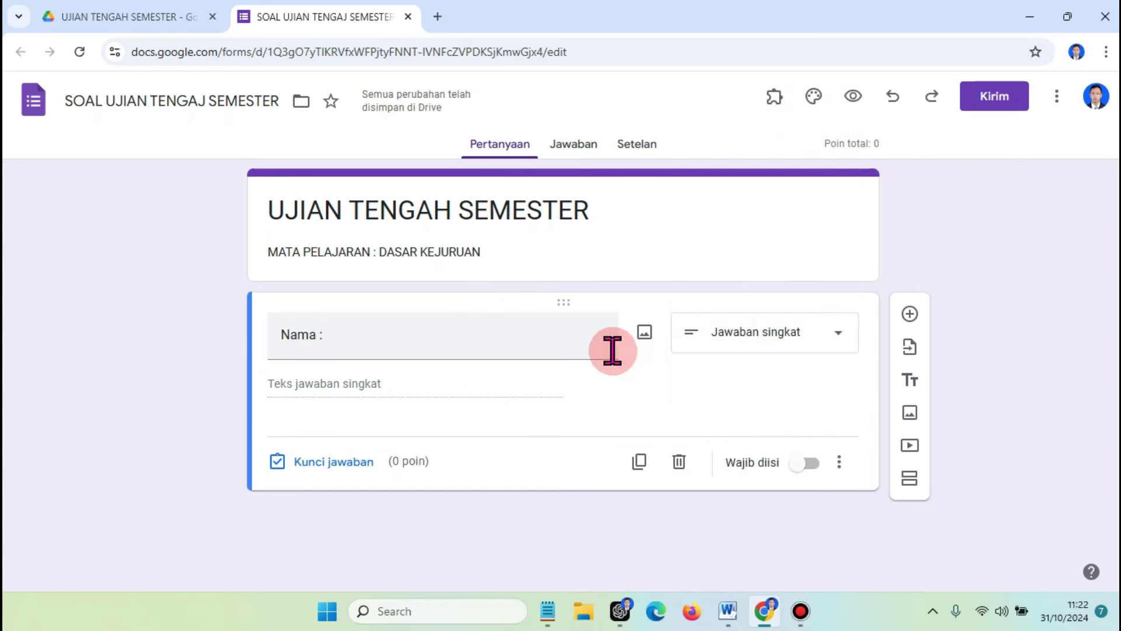
Make the "Nama :" question required, keeping Jawaban singkat as its answer type
{"action": "left_click", "coordinate": [811, 464]}
{"action": "left_click", "coordinate": [810, 464]}
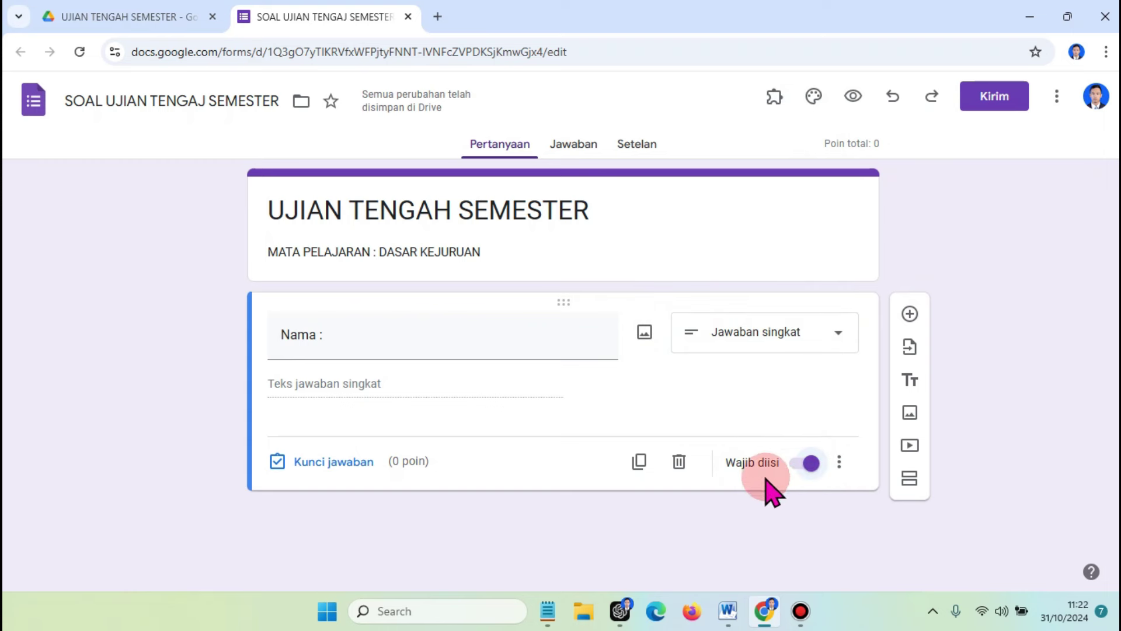
{"action": "left_click", "coordinate": [783, 336]}
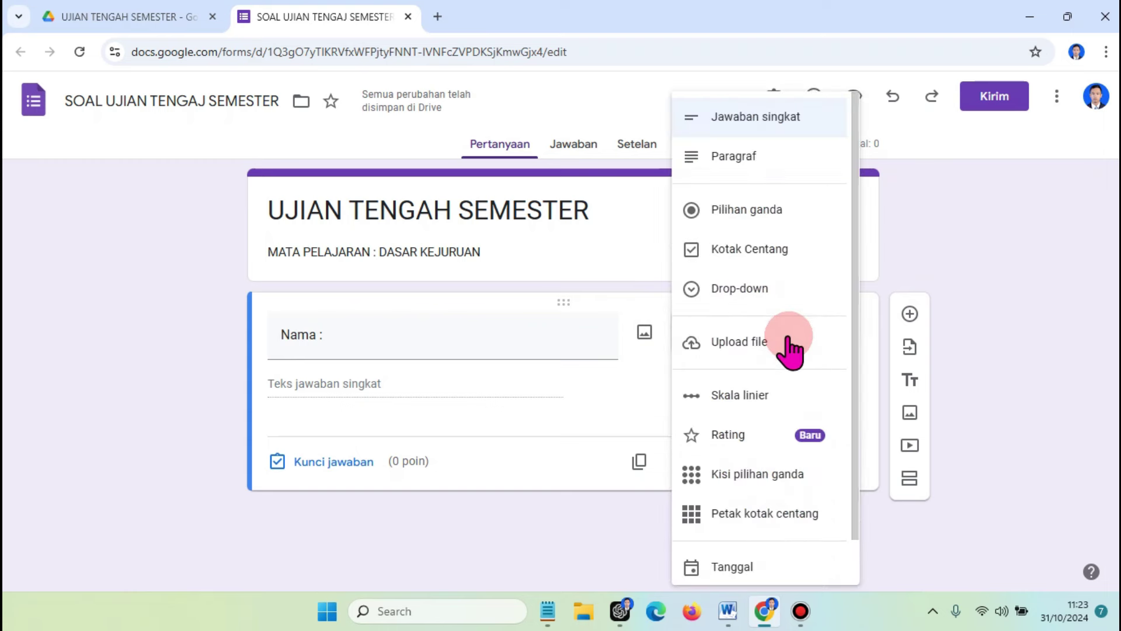
{"action": "left_click", "coordinate": [802, 126]}
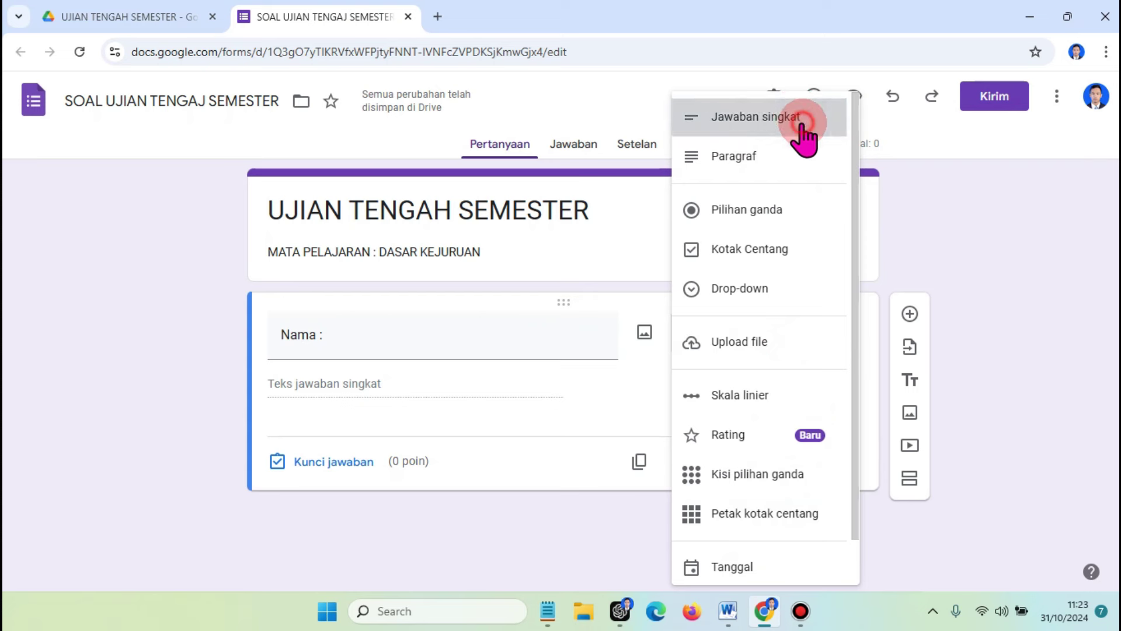
Add a second question titled "Kelas :" and set its type to Drop-down
{"action": "left_click", "coordinate": [910, 314]}
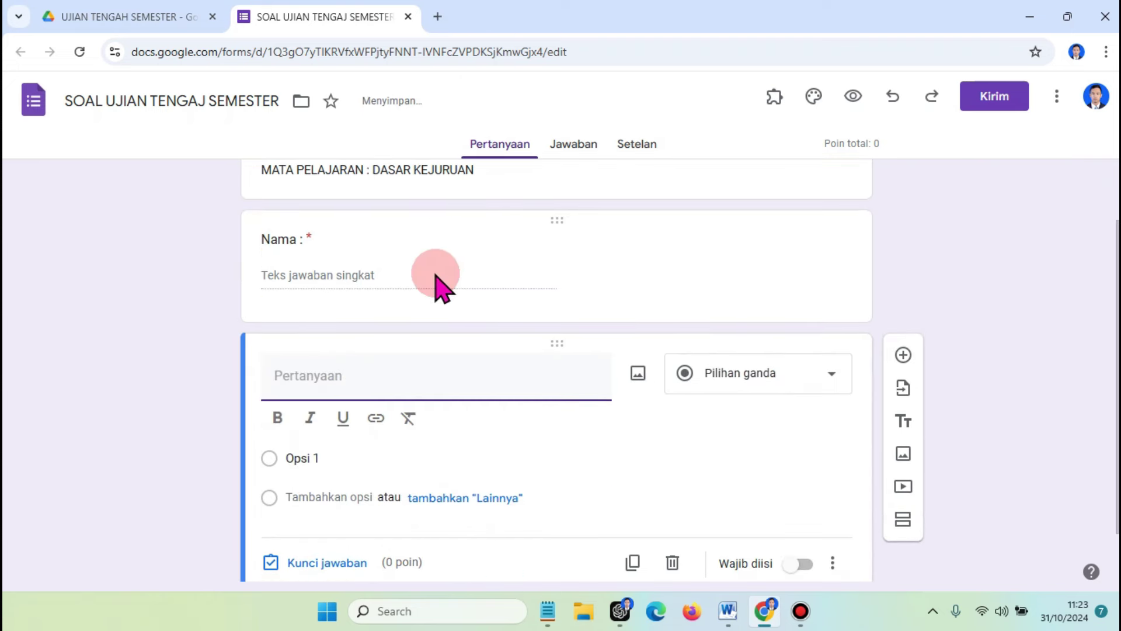
{"action": "type", "text": "Kelas :"}
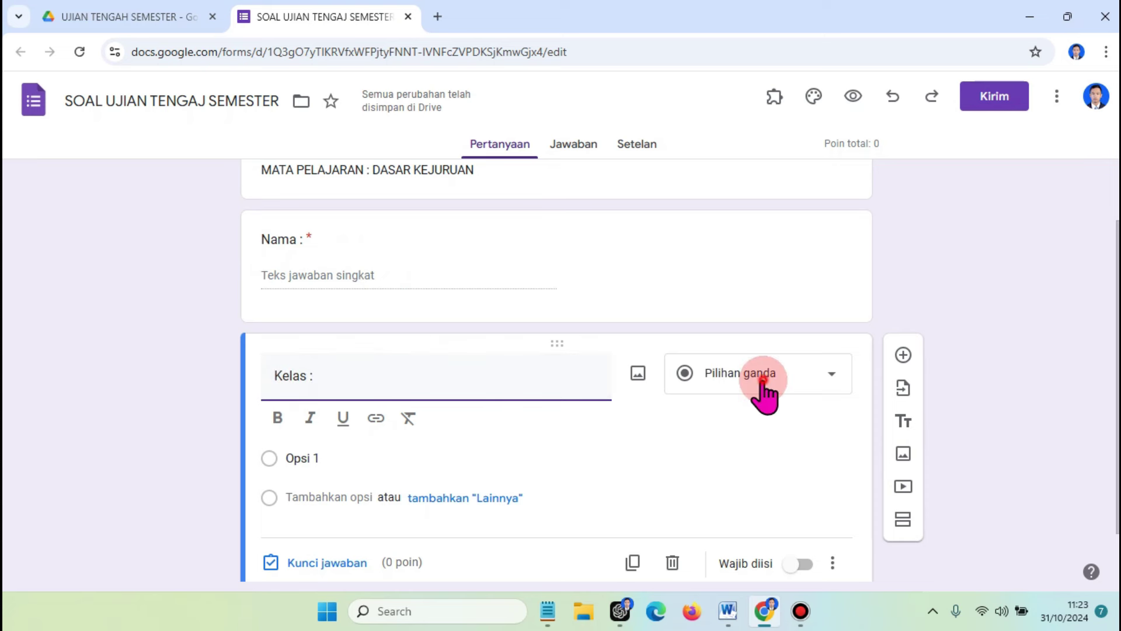
{"action": "left_click", "coordinate": [762, 379]}
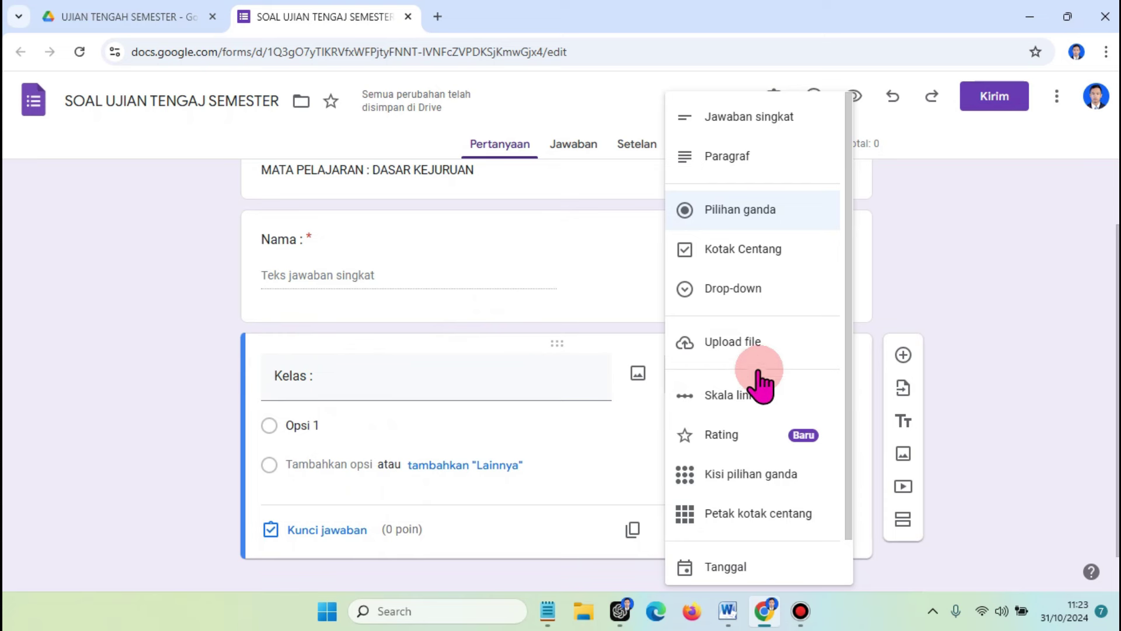
{"action": "left_click", "coordinate": [733, 289]}
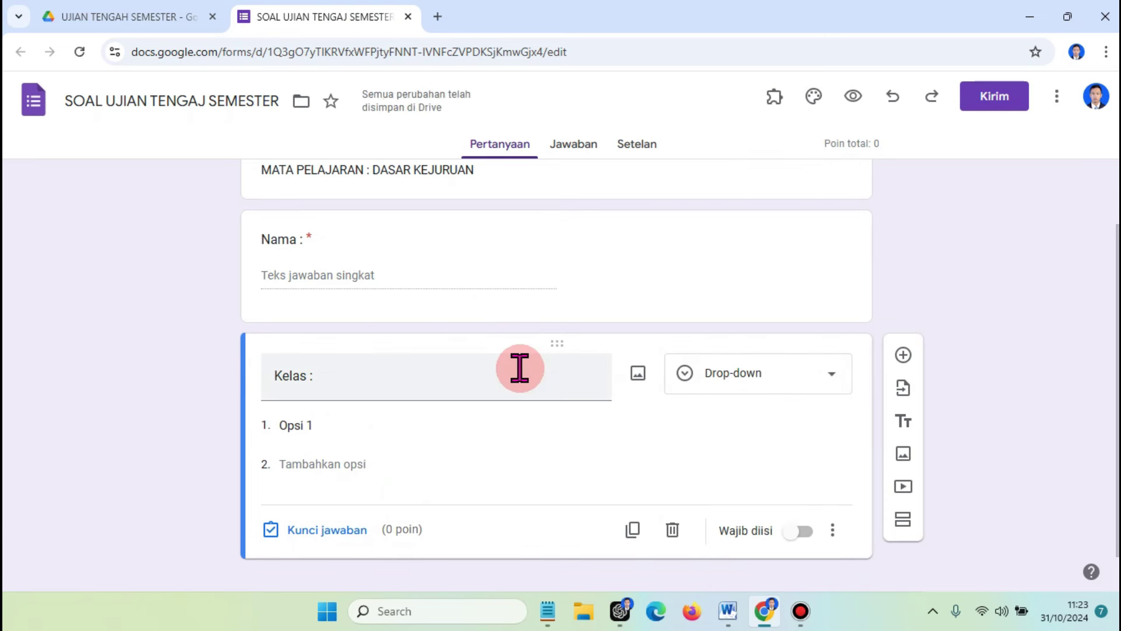
Enter "X TKJ A" and "X TKJ B" as the two options of the "Kelas :" question
{"action": "left_click", "coordinate": [503, 416]}
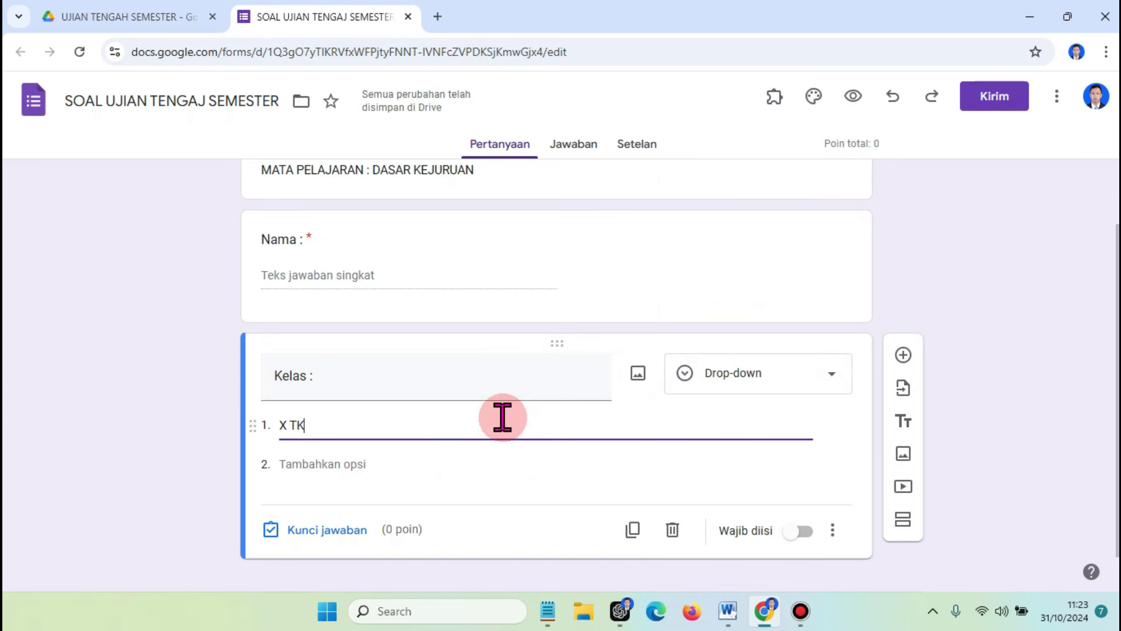
{"action": "type", "text": "X TKJ A"}
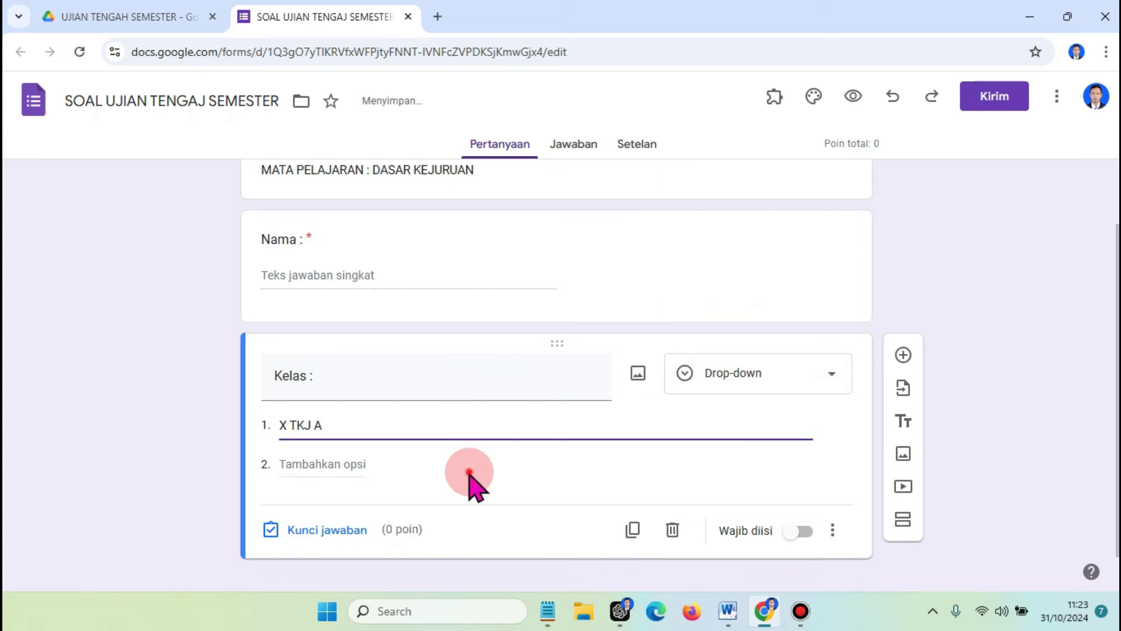
{"action": "left_click", "coordinate": [348, 465]}
{"action": "type", "text": "X T"}
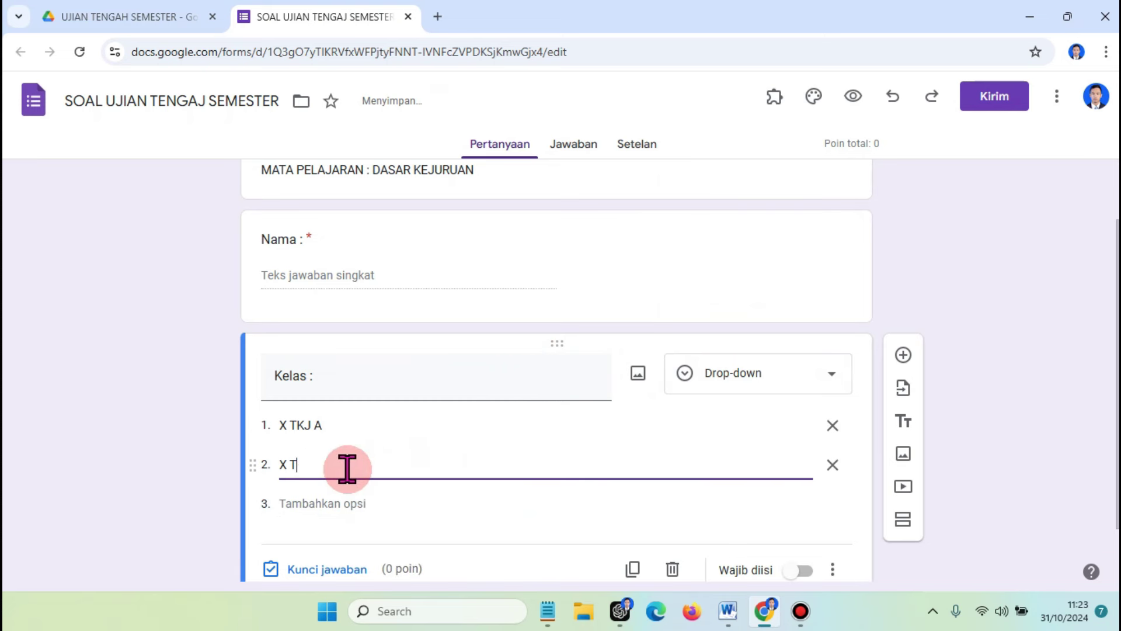
{"action": "type", "text": "KJ "}
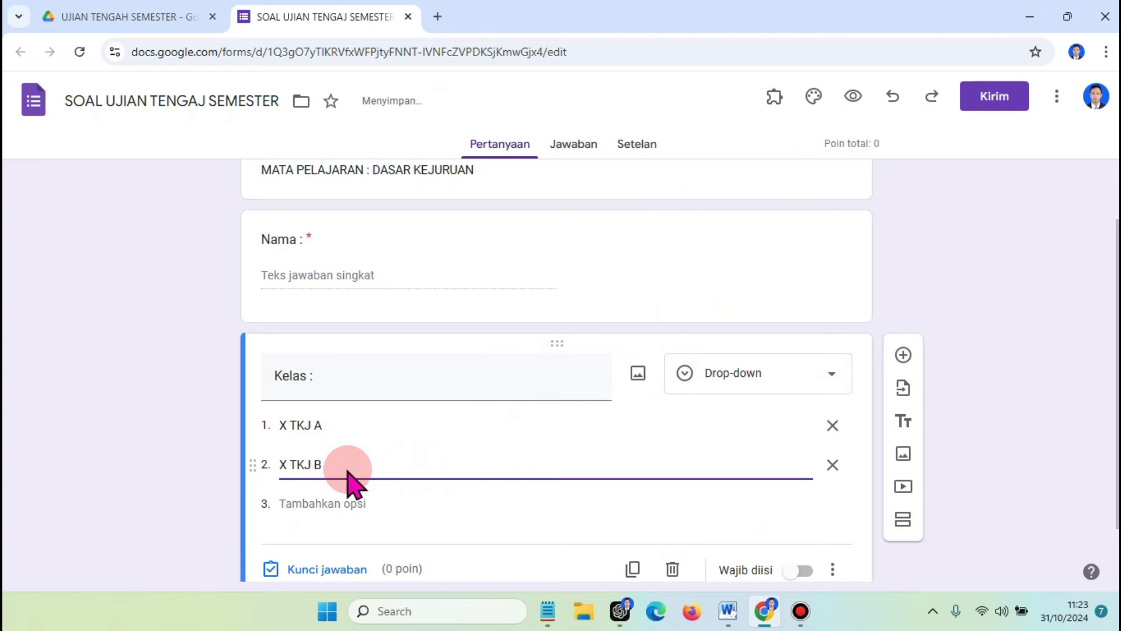
{"action": "type", "text": "B"}
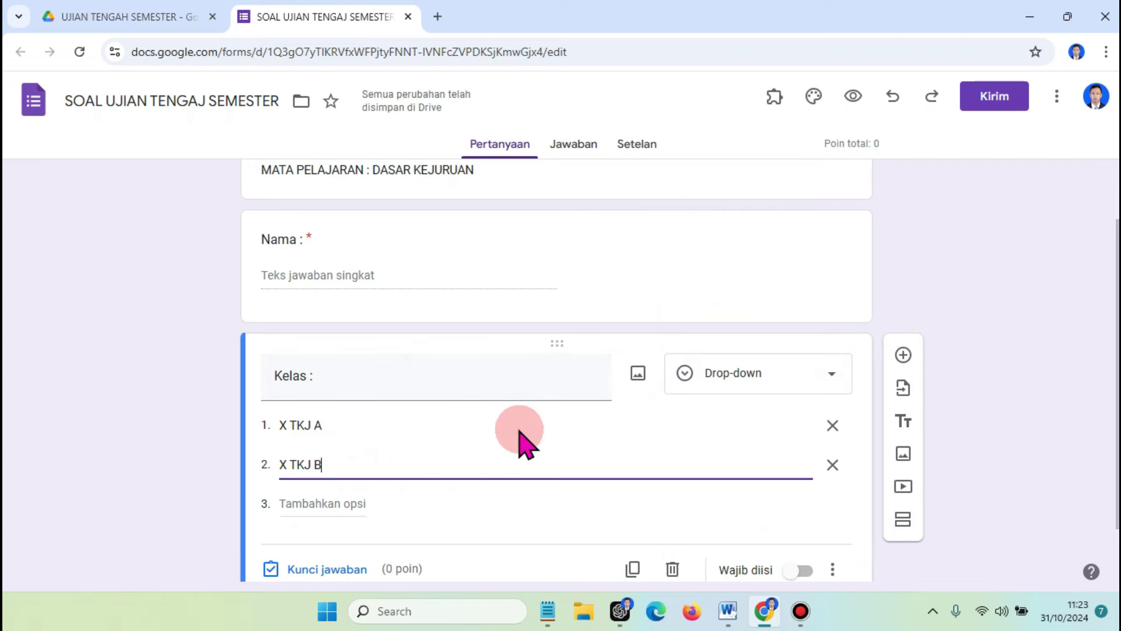
Make the "Kelas :" question required, keeping Drop-down as its answer type
{"action": "scroll", "coordinate": [319, 275], "scroll_direction": "down", "scroll_amount": 1}
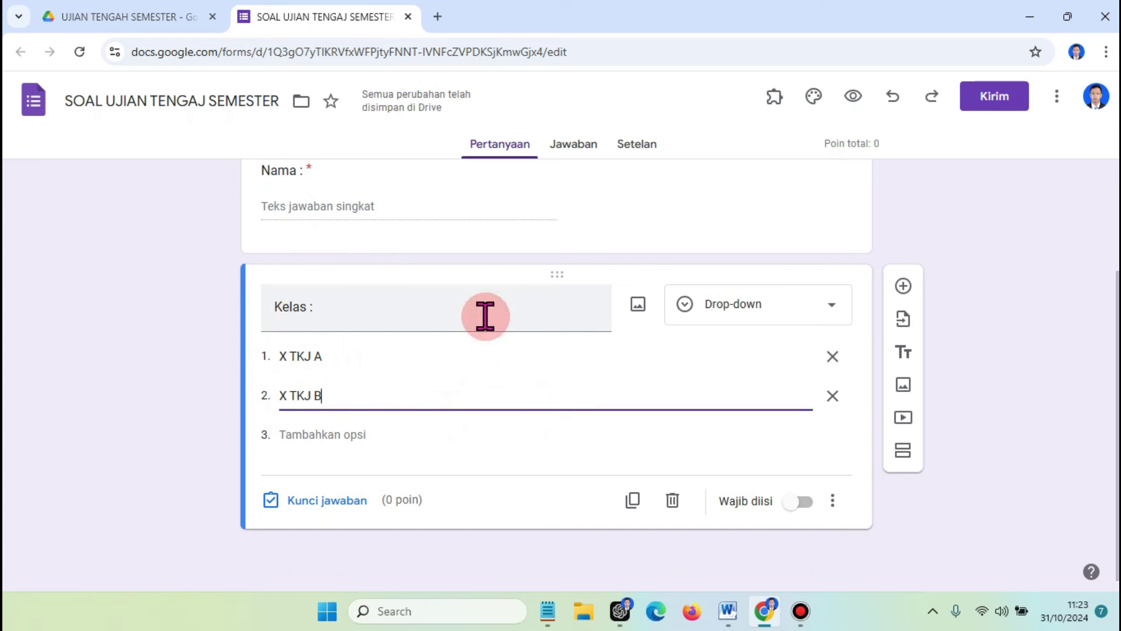
{"action": "left_click", "coordinate": [801, 304]}
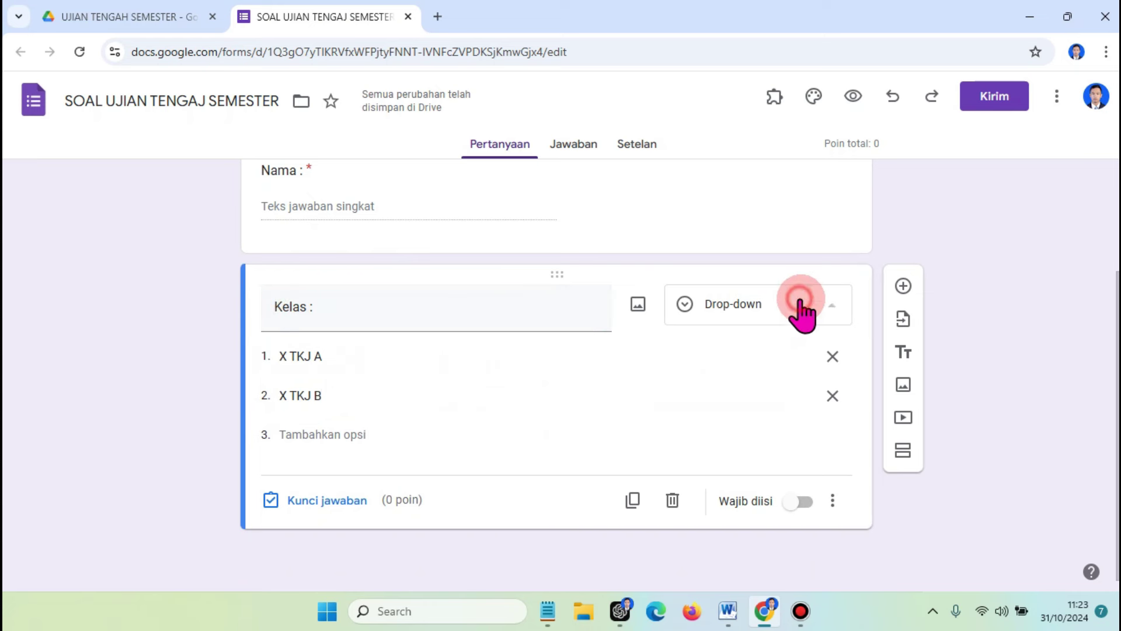
{"action": "left_click", "coordinate": [779, 282]}
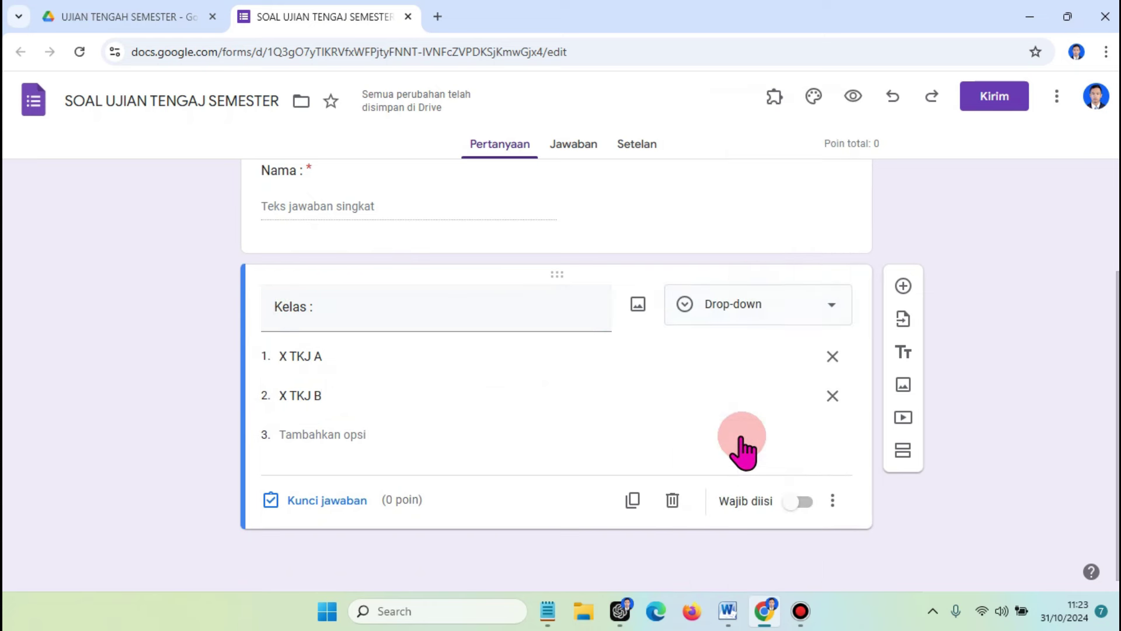
{"action": "left_click", "coordinate": [800, 503]}
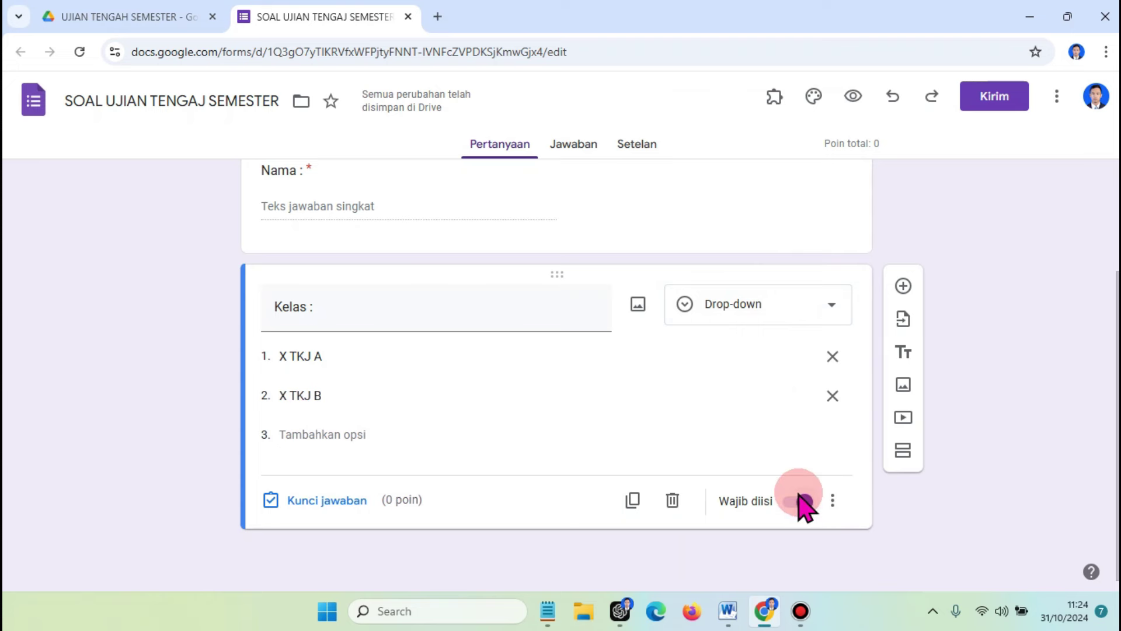
{"action": "scroll", "coordinate": [701, 418], "scroll_direction": "up", "scroll_amount": 2}
{"action": "scroll", "coordinate": [425, 393], "scroll_direction": "down", "scroll_amount": 2}
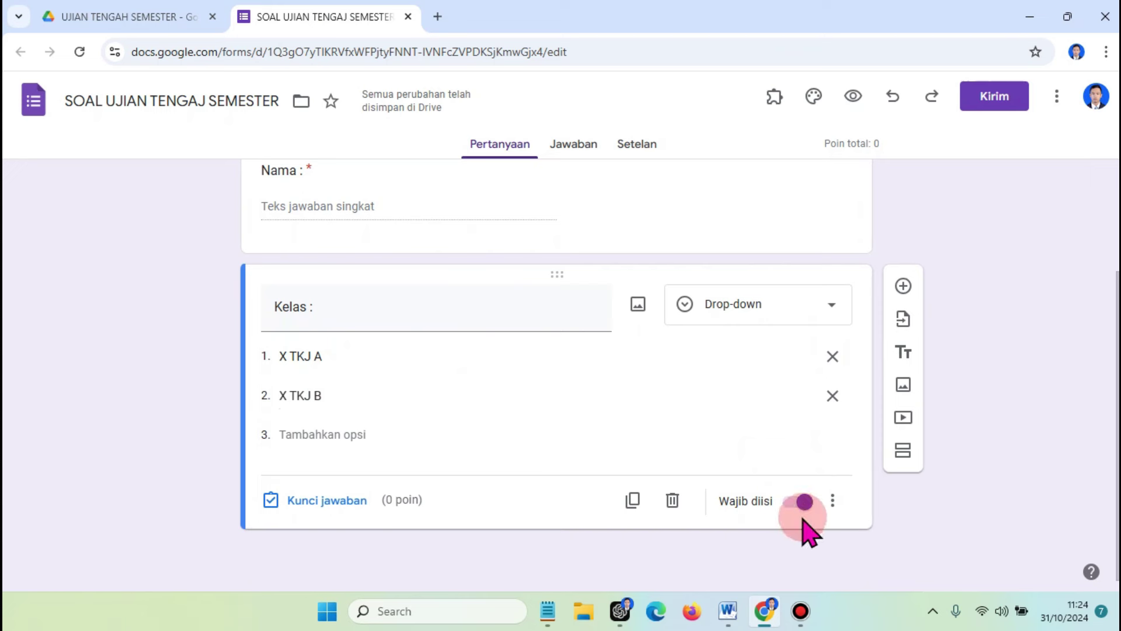
Add a new section after the "Kelas :" question and title it "SOAL PILIHAN GANDA"
{"action": "left_click", "coordinate": [903, 451]}
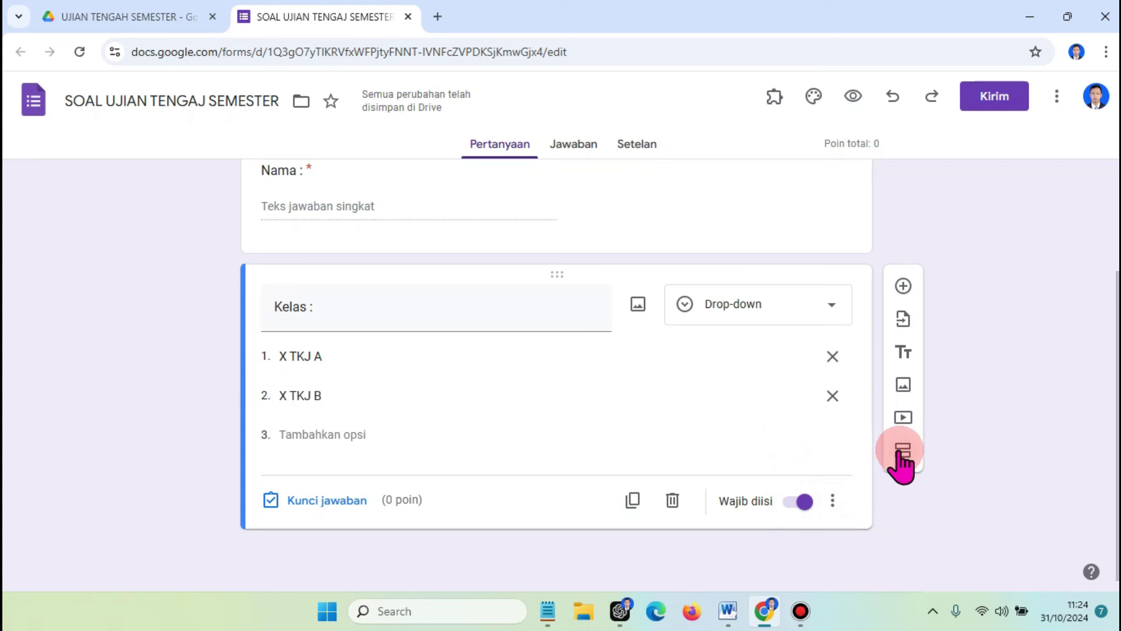
{"action": "left_click", "coordinate": [902, 456]}
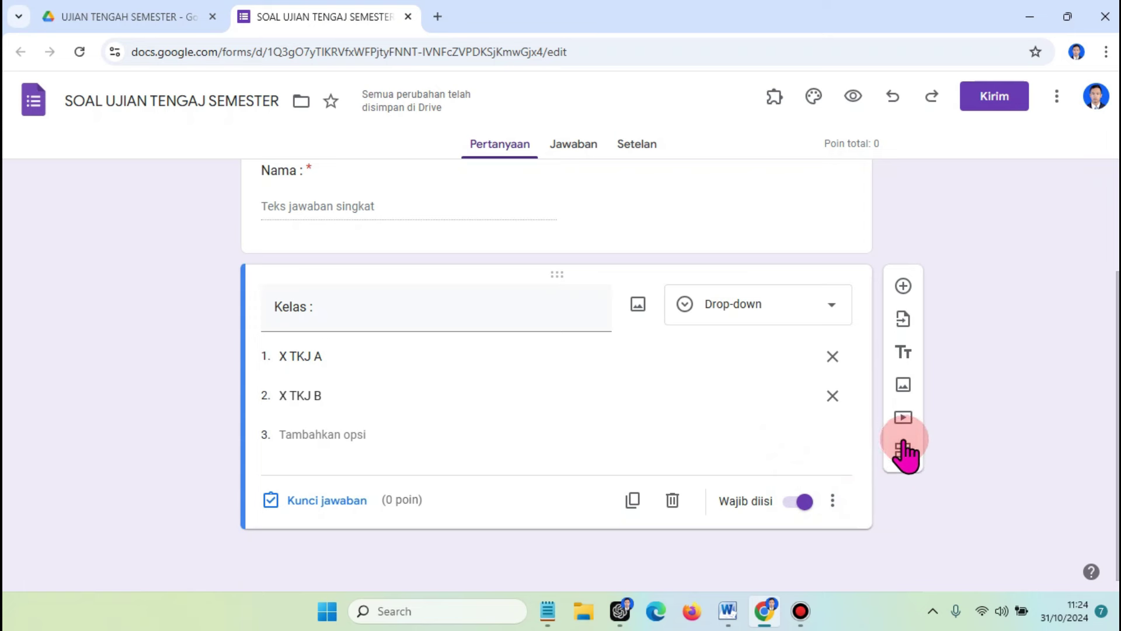
{"action": "left_click", "coordinate": [903, 455]}
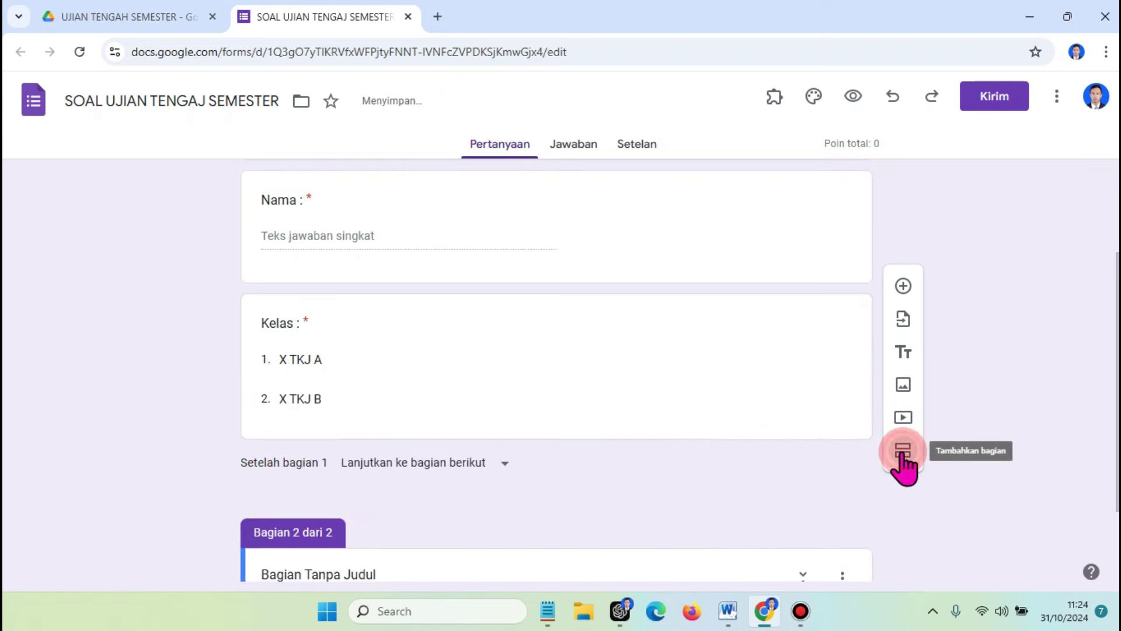
{"action": "scroll", "coordinate": [681, 461], "scroll_direction": "down", "scroll_amount": 2}
{"action": "left_click", "coordinate": [355, 461]}
{"action": "left_click", "coordinate": [388, 462]}
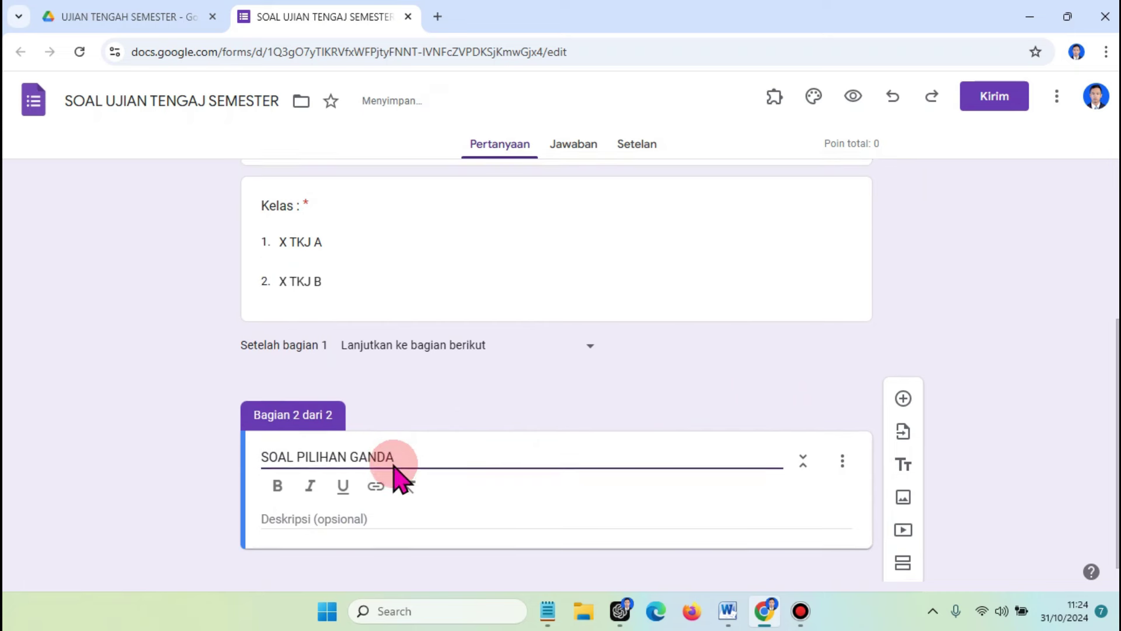
Enter "Kerjakan Soal berikut dengan benar" as the description of the SOAL PILIHAN GANDA section
{"action": "left_click", "coordinate": [421, 495]}
{"action": "type", "text": "K"}
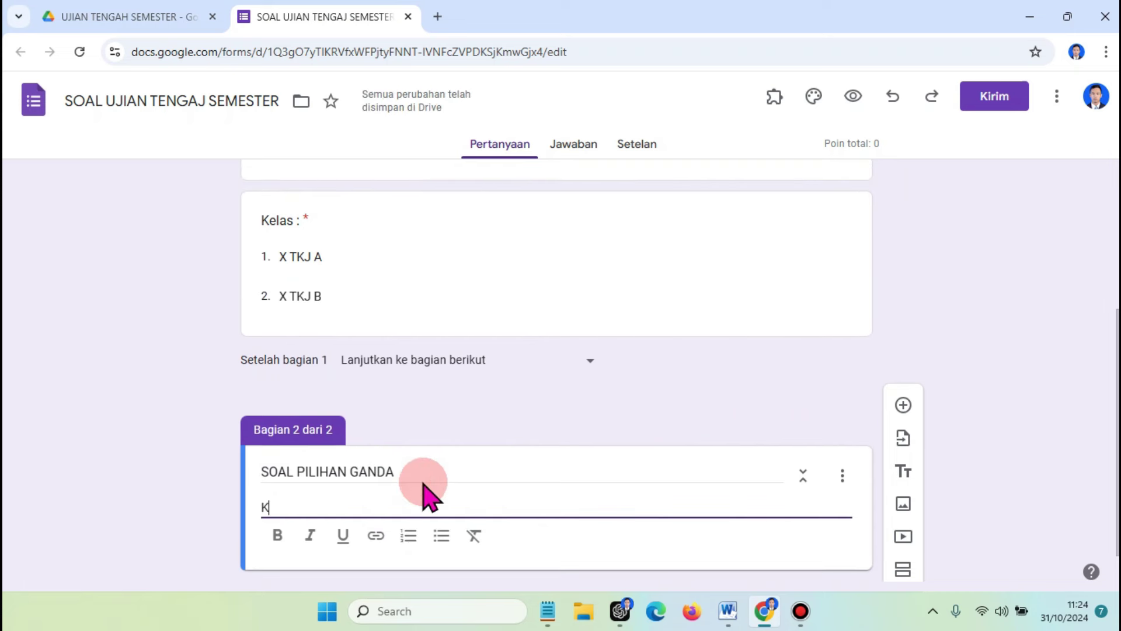
{"action": "type", "text": "erjakan Soal b"}
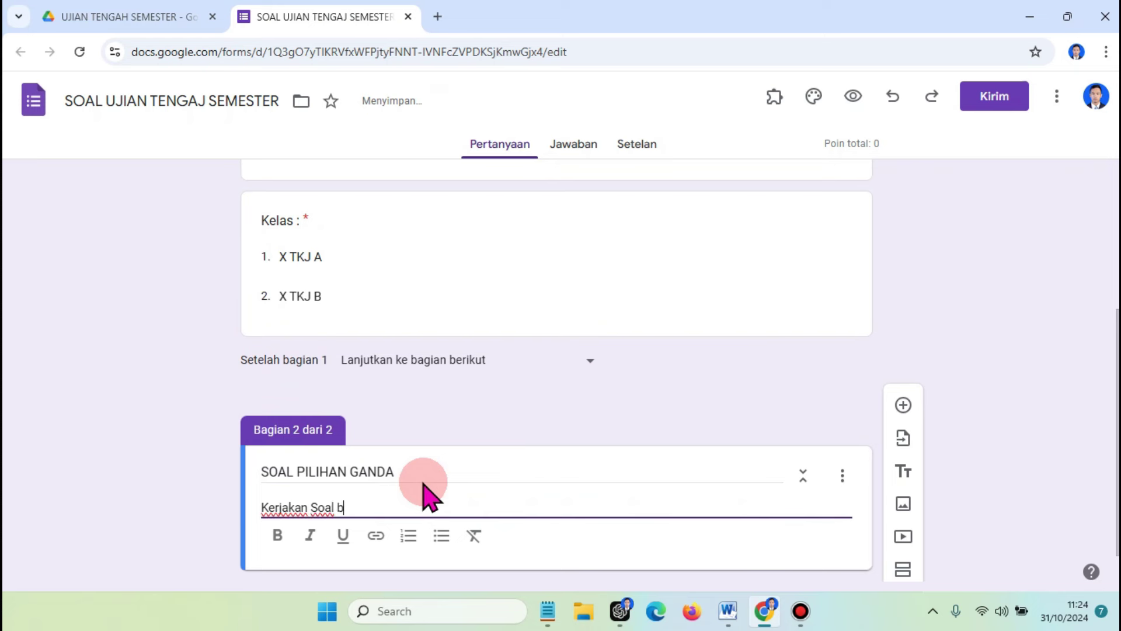
{"action": "type", "text": "erikut dengan "}
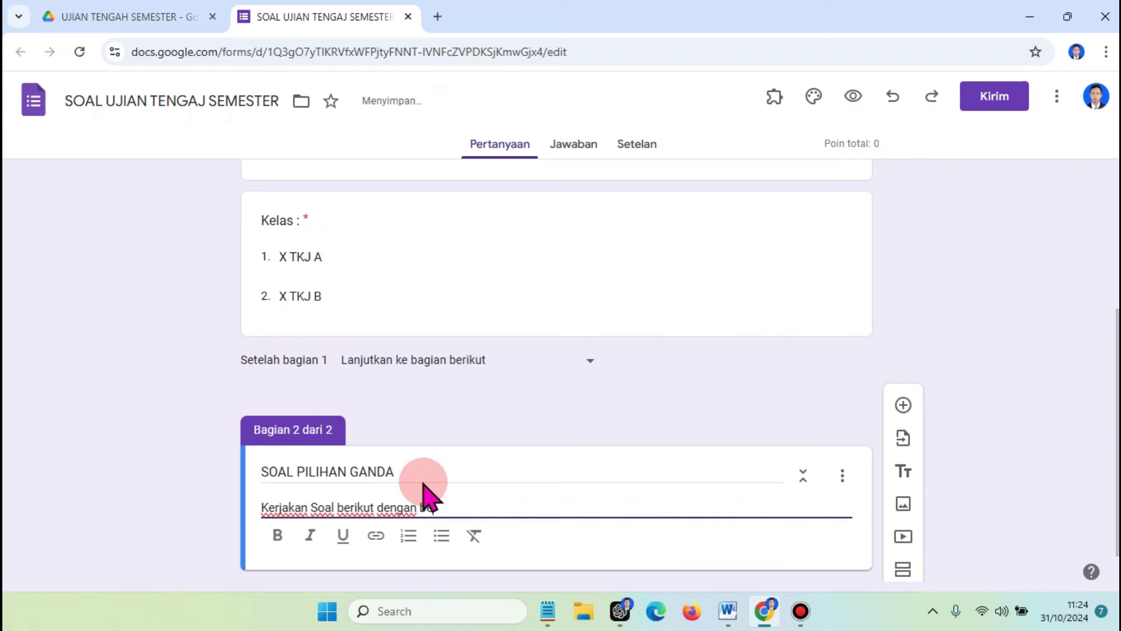
{"action": "type", "text": "benar"}
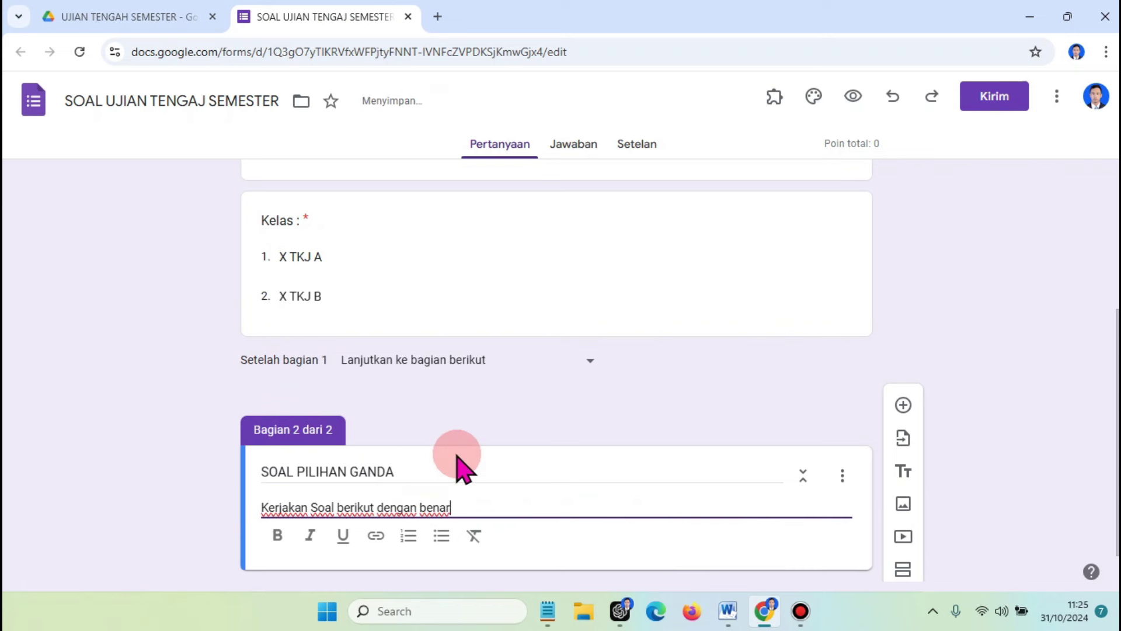
{"action": "scroll", "coordinate": [320, 467], "scroll_direction": "down", "scroll_amount": 1}
{"action": "left_click", "coordinate": [270, 414]}
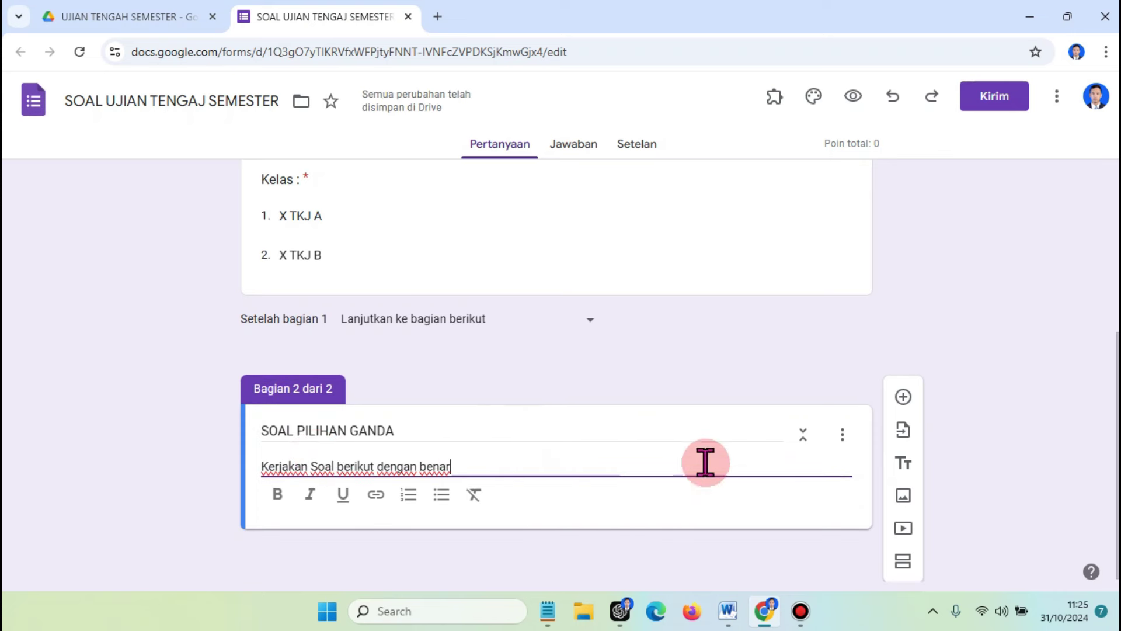
Add a question to the SOAL PILIHAN GANDA section with Pilihan ganda as its answer type
{"action": "left_click", "coordinate": [903, 397]}
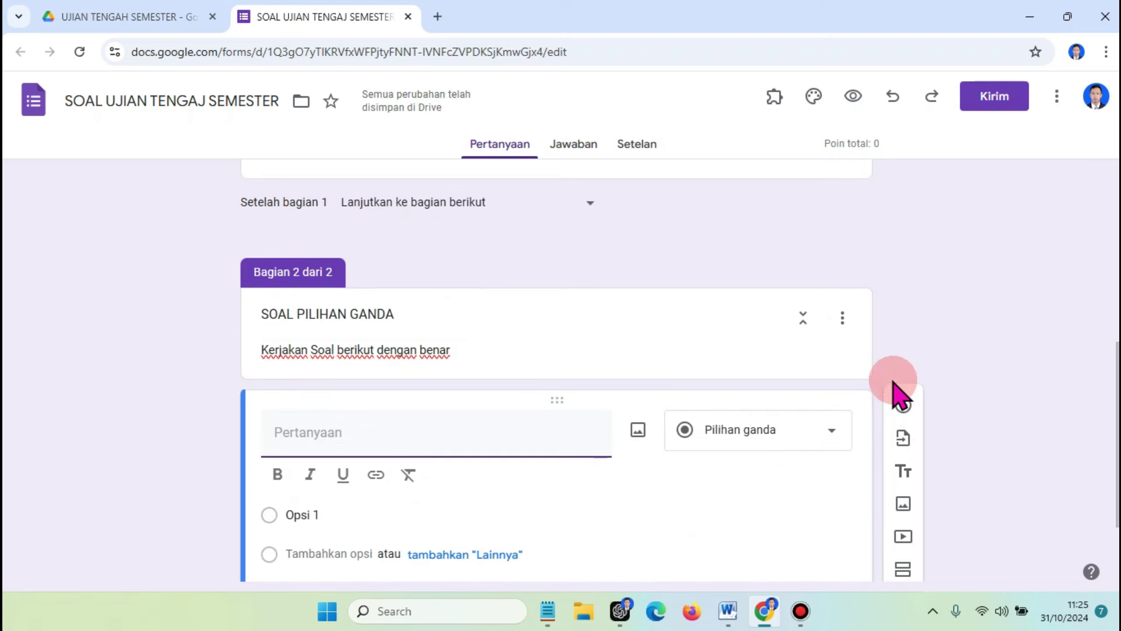
{"action": "scroll", "coordinate": [596, 349], "scroll_direction": "up", "scroll_amount": 10}
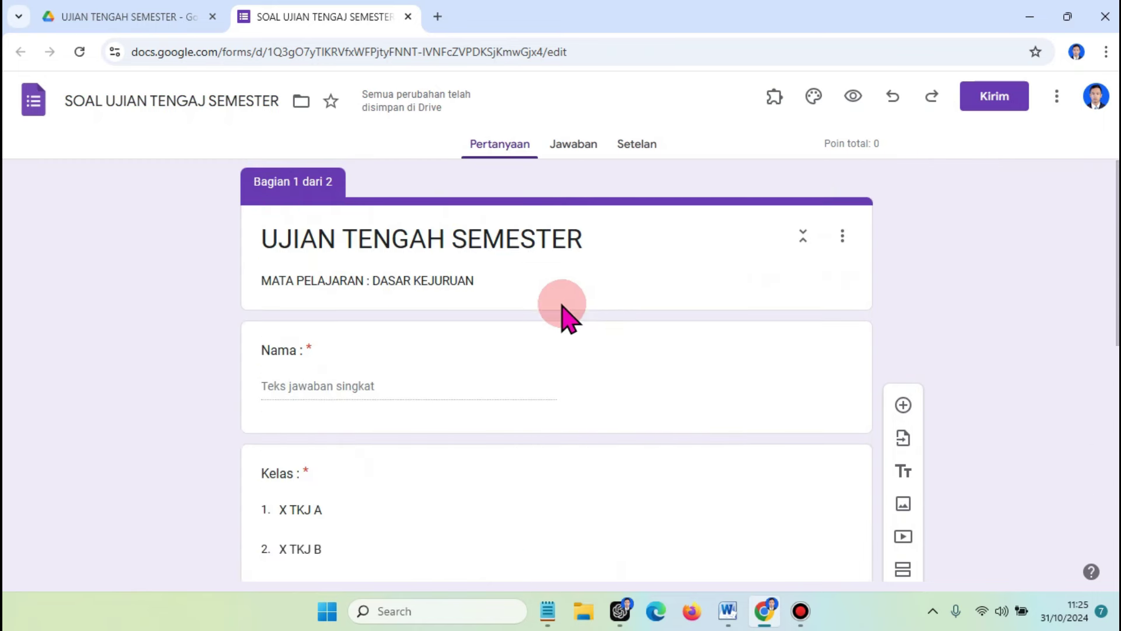
{"action": "scroll", "coordinate": [520, 409], "scroll_direction": "down", "scroll_amount": 3}
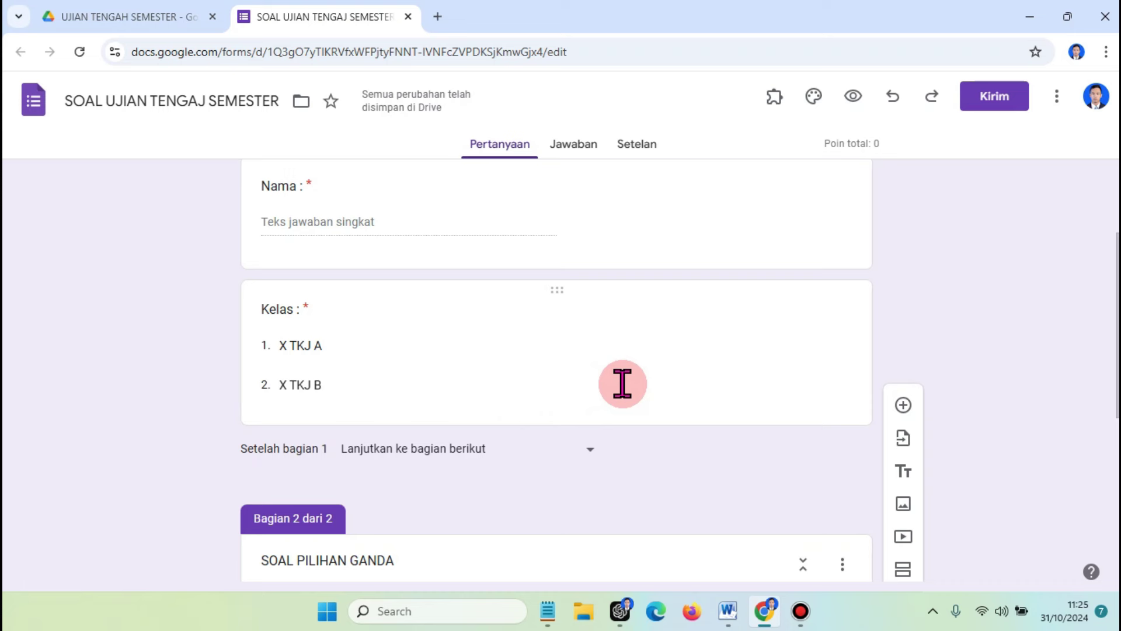
{"action": "scroll", "coordinate": [622, 397], "scroll_direction": "down", "scroll_amount": 3}
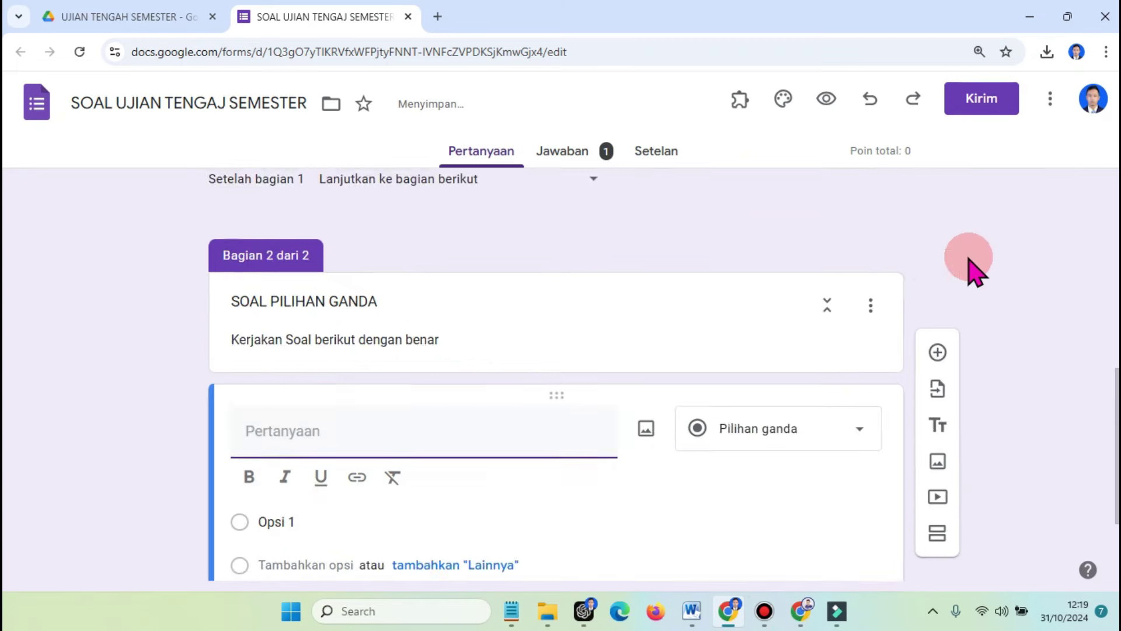
{"action": "key", "text": "ctrl+plus"}
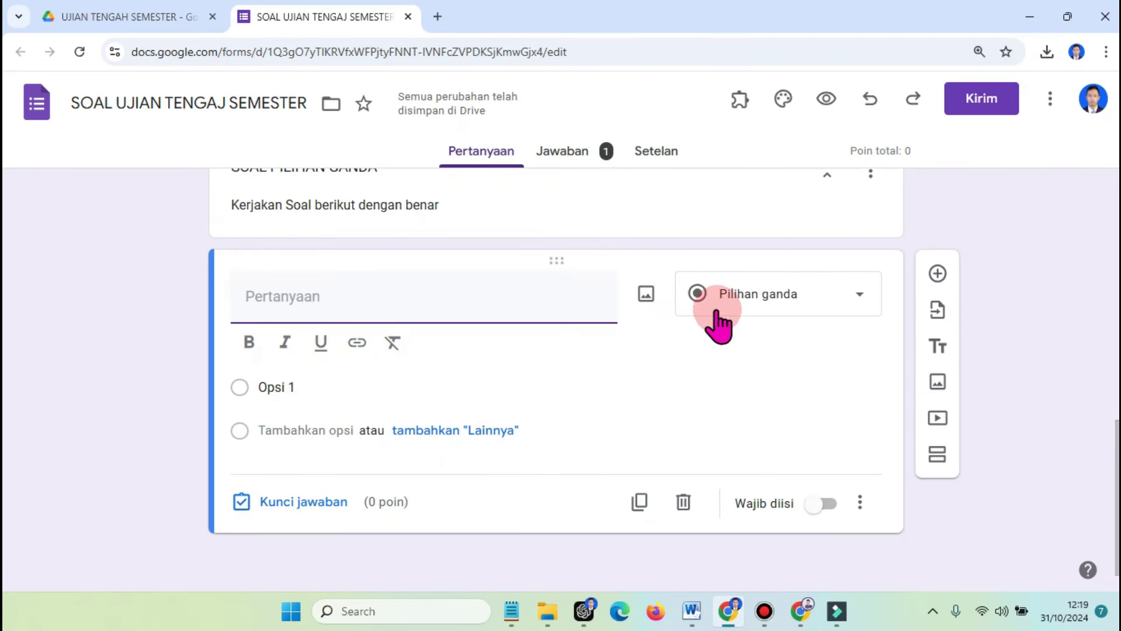
{"action": "left_click", "coordinate": [777, 306]}
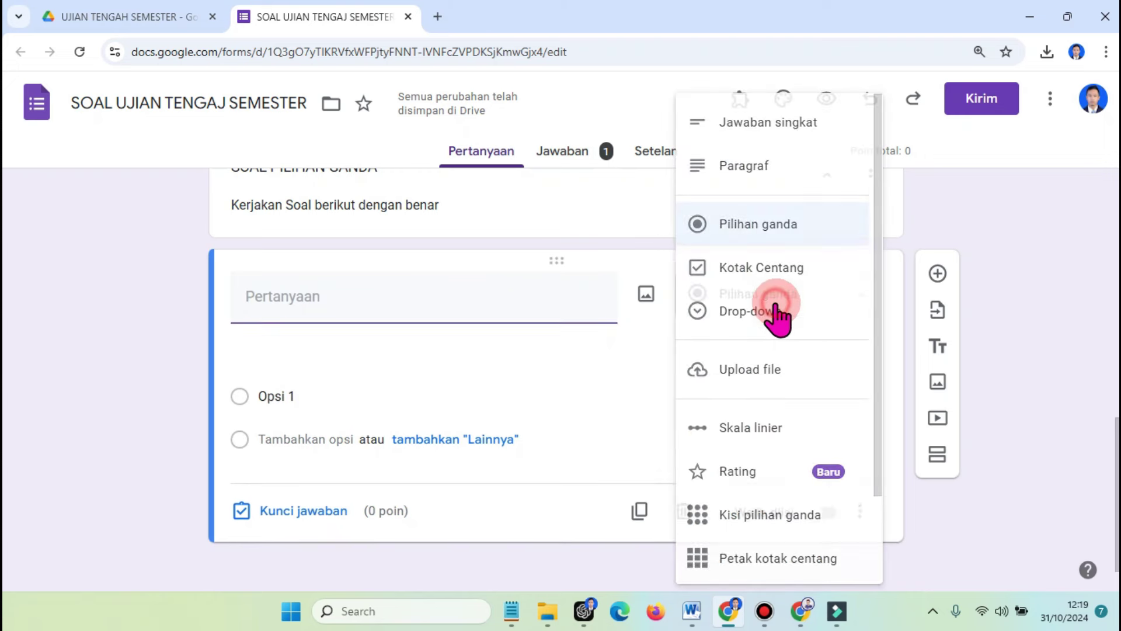
{"action": "left_click", "coordinate": [808, 228]}
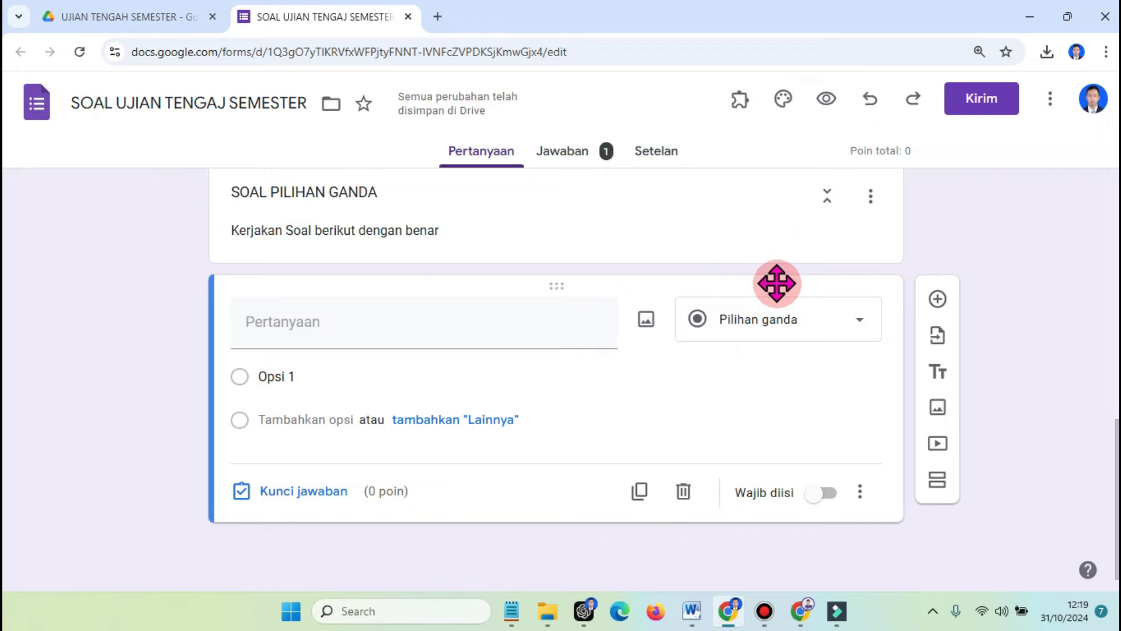
Copy the text of question 1 from the CONTOH SOAL Word document and paste it as the new question's title in the form
{"action": "left_click", "coordinate": [692, 611]}
{"action": "scroll", "coordinate": [583, 379], "scroll_direction": "up", "scroll_amount": 4}
{"action": "scroll", "coordinate": [584, 383], "scroll_direction": "up", "scroll_amount": 15}
{"action": "left_click_drag", "start_coordinate": [798, 250], "coordinate": [275, 250]}
{"action": "key", "text": "alt+Tab"}
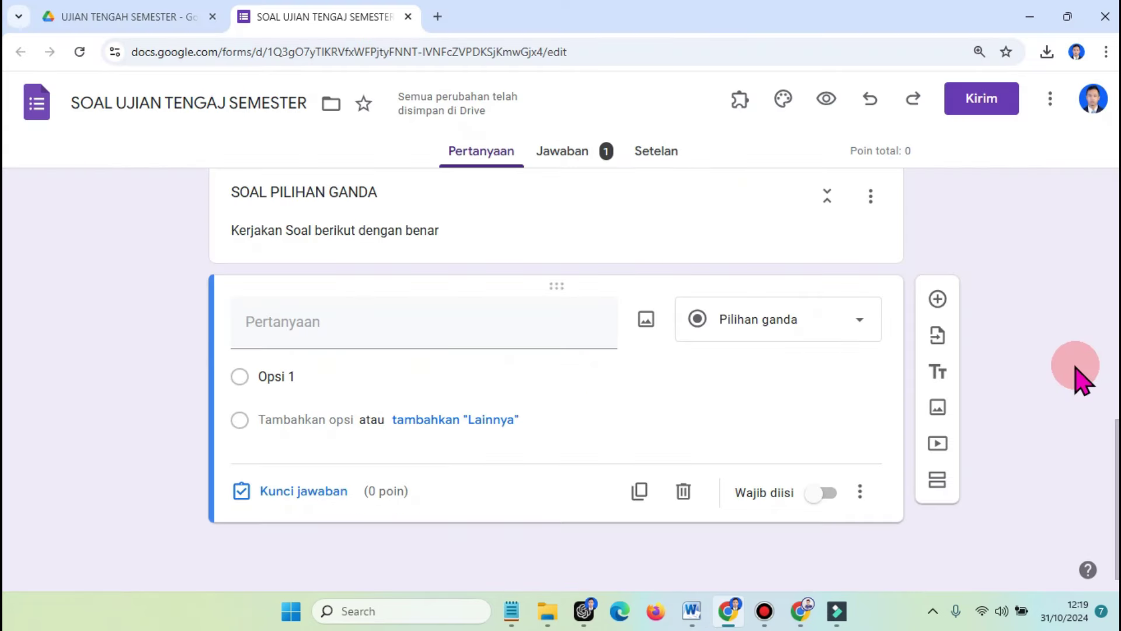
{"action": "right_click", "coordinate": [343, 328]}
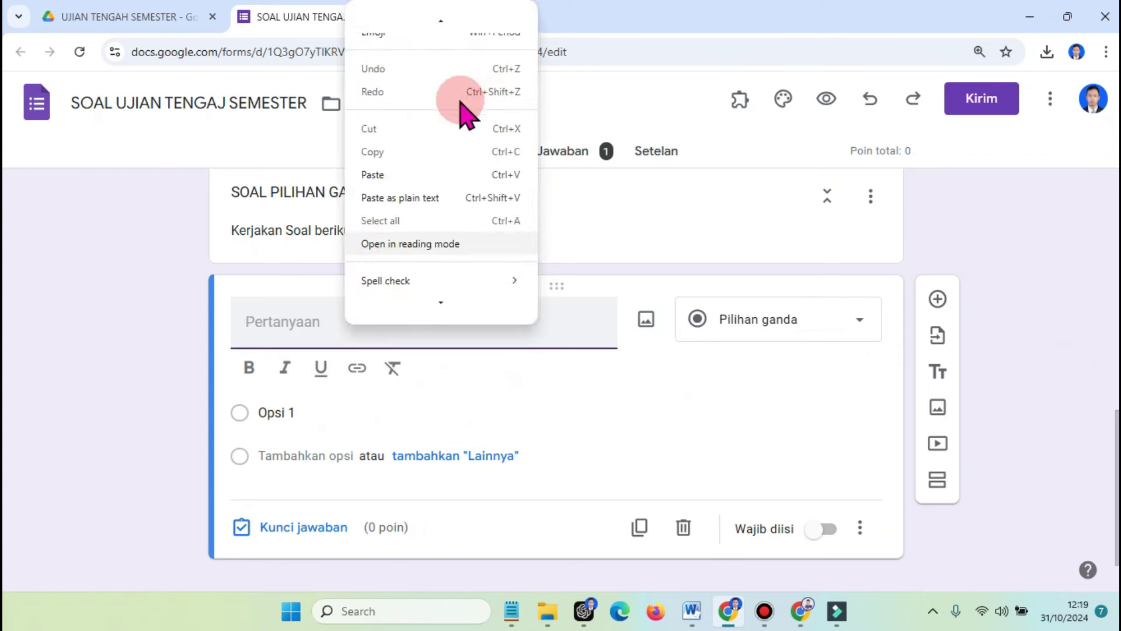
{"action": "left_click", "coordinate": [377, 175]}
{"action": "scroll", "coordinate": [799, 478], "scroll_direction": "down", "scroll_amount": 2}
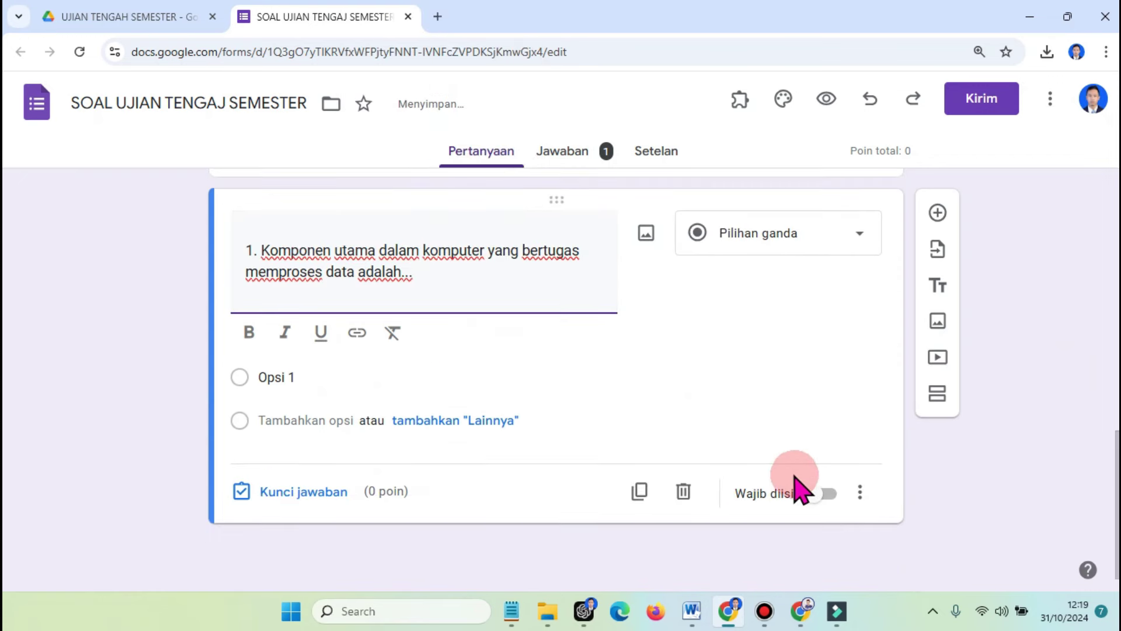
Copy question 1's answer choices A to E, Hard Disk through RAM, from the Word document and paste them as the form question's options
{"action": "left_click", "coordinate": [691, 610]}
{"action": "left_click_drag", "start_coordinate": [368, 335], "coordinate": [276, 293]}
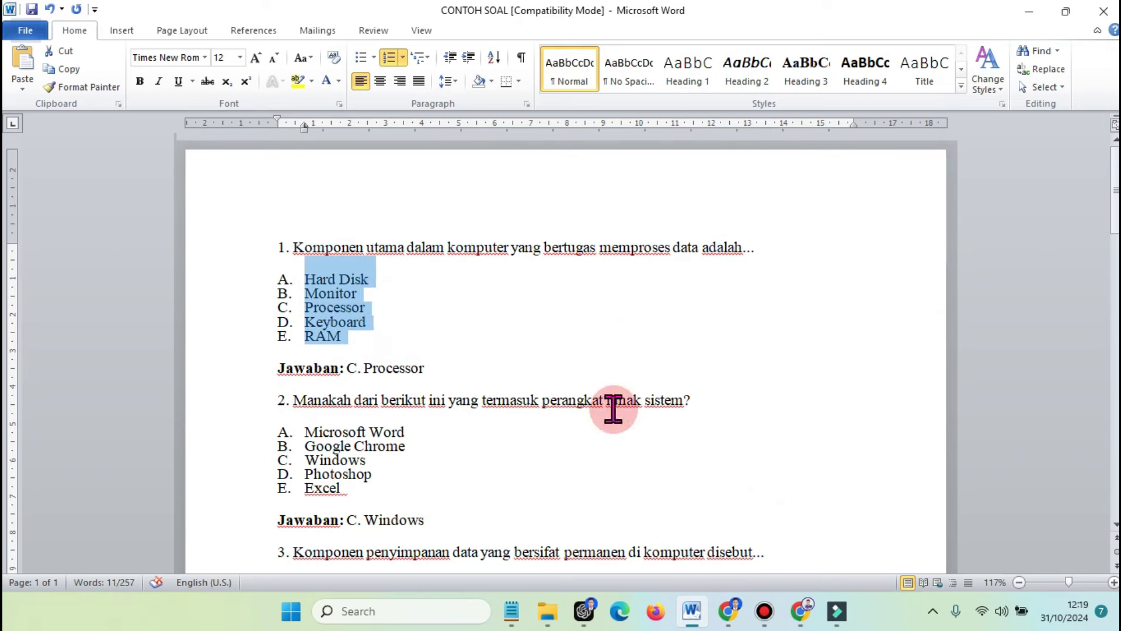
{"action": "left_click", "coordinate": [728, 611]}
{"action": "left_click", "coordinate": [306, 372]}
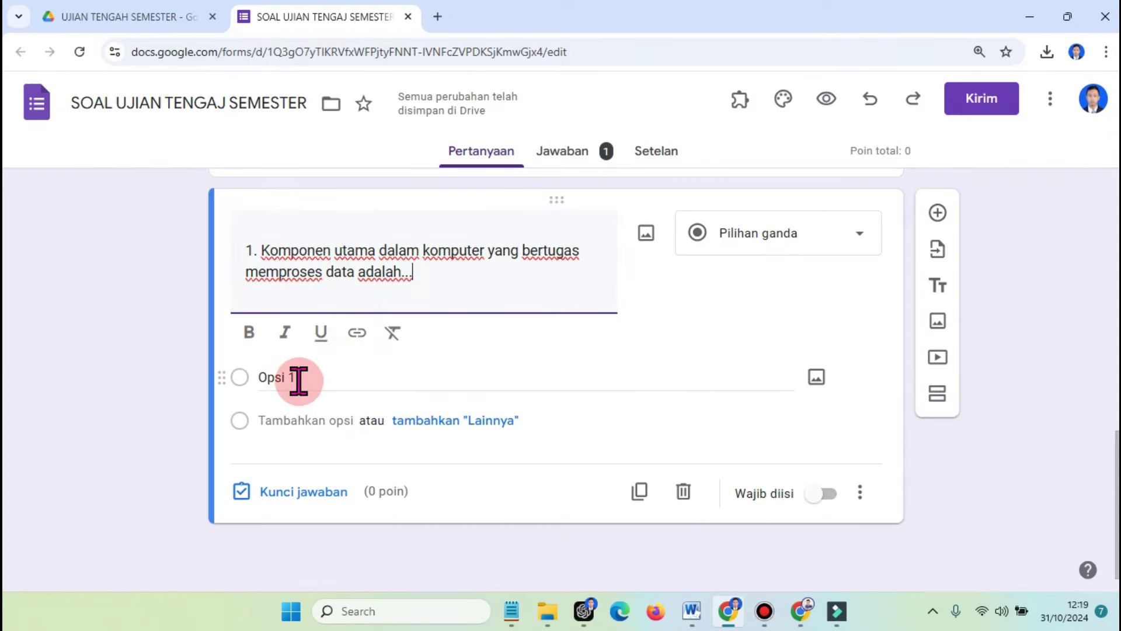
{"action": "type", "text": "A.\tHard Disk B.\tMonitor C.\tProcessor D.\tKeyboard E.\tRAM"}
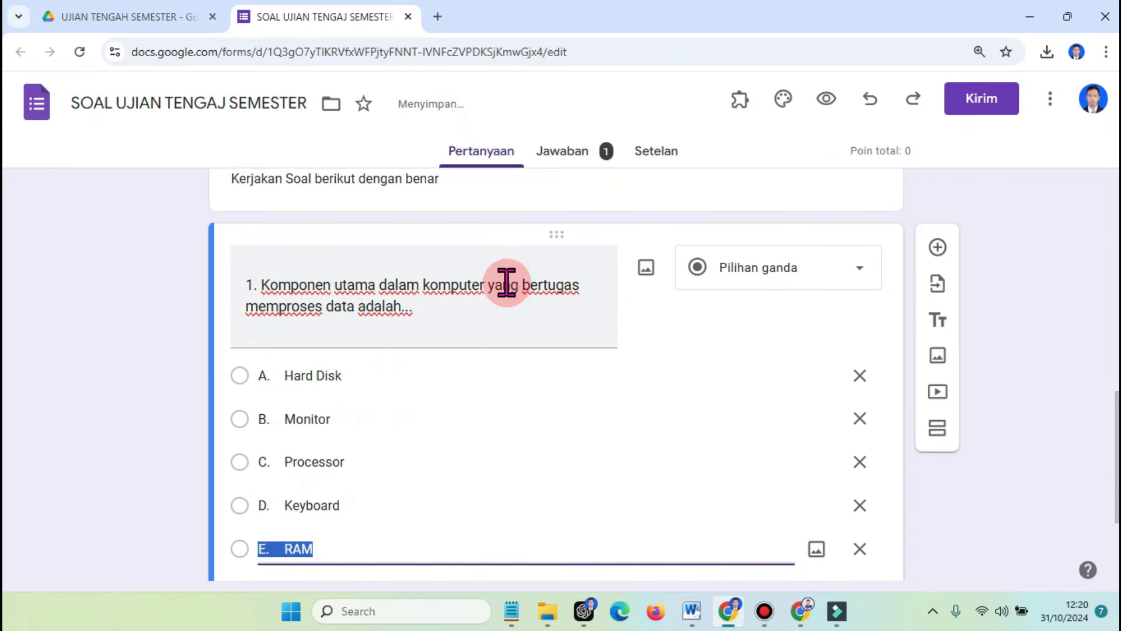
Set question 1's answer key to C. Processor, checking it against the Word document, and assign the question 10 points
{"action": "scroll", "coordinate": [505, 281], "scroll_direction": "down", "scroll_amount": 3}
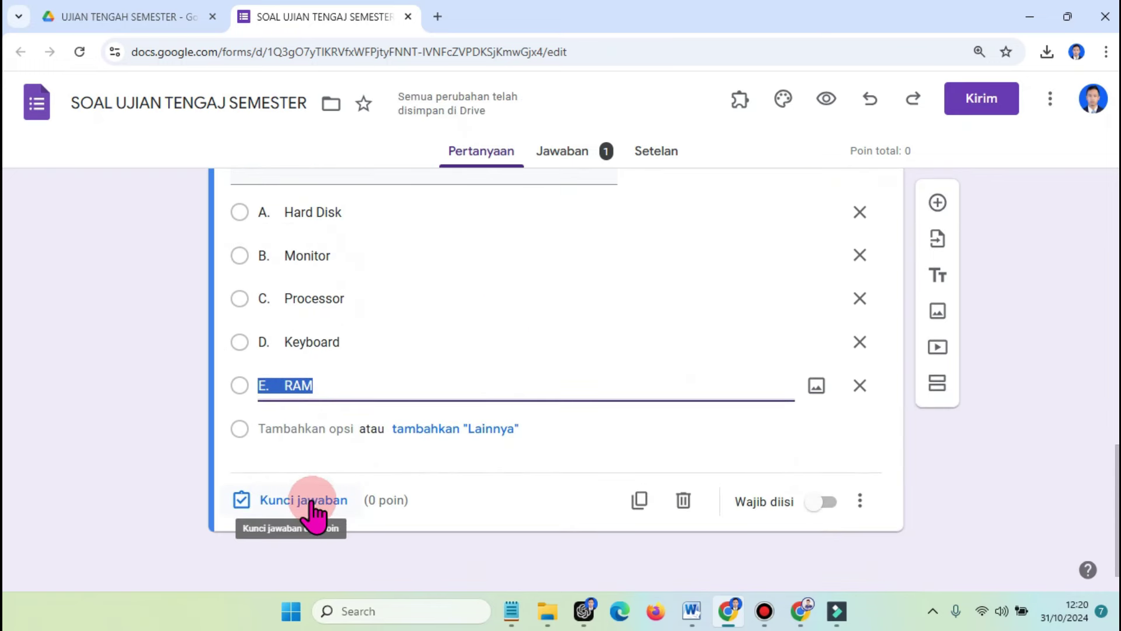
{"action": "left_click", "coordinate": [285, 501]}
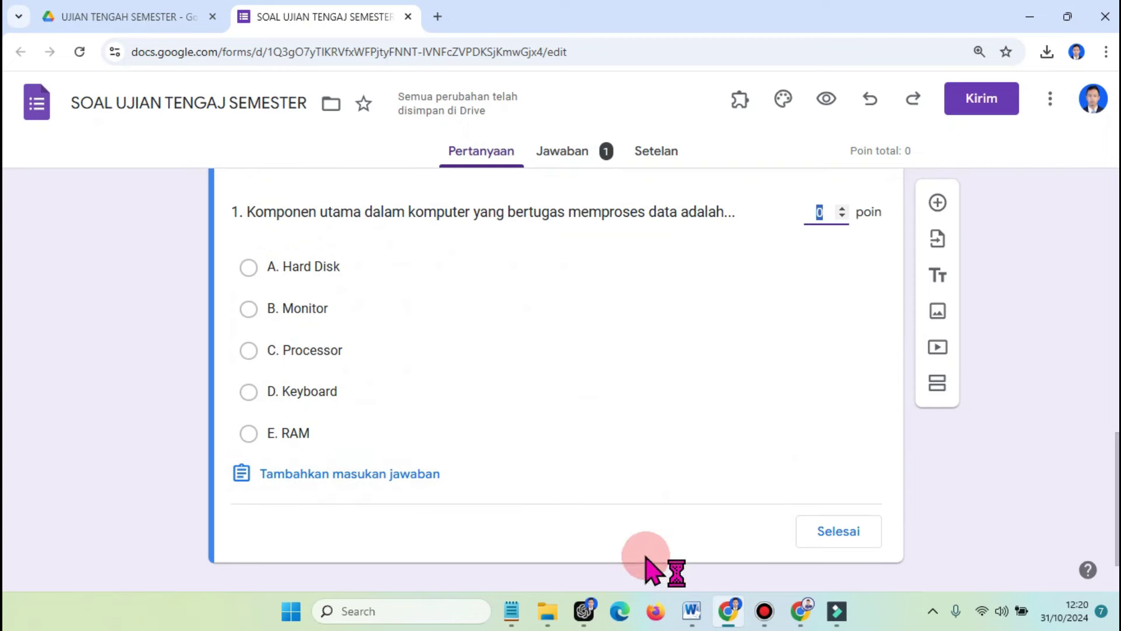
{"action": "left_click", "coordinate": [692, 612]}
{"action": "left_click", "coordinate": [691, 611]}
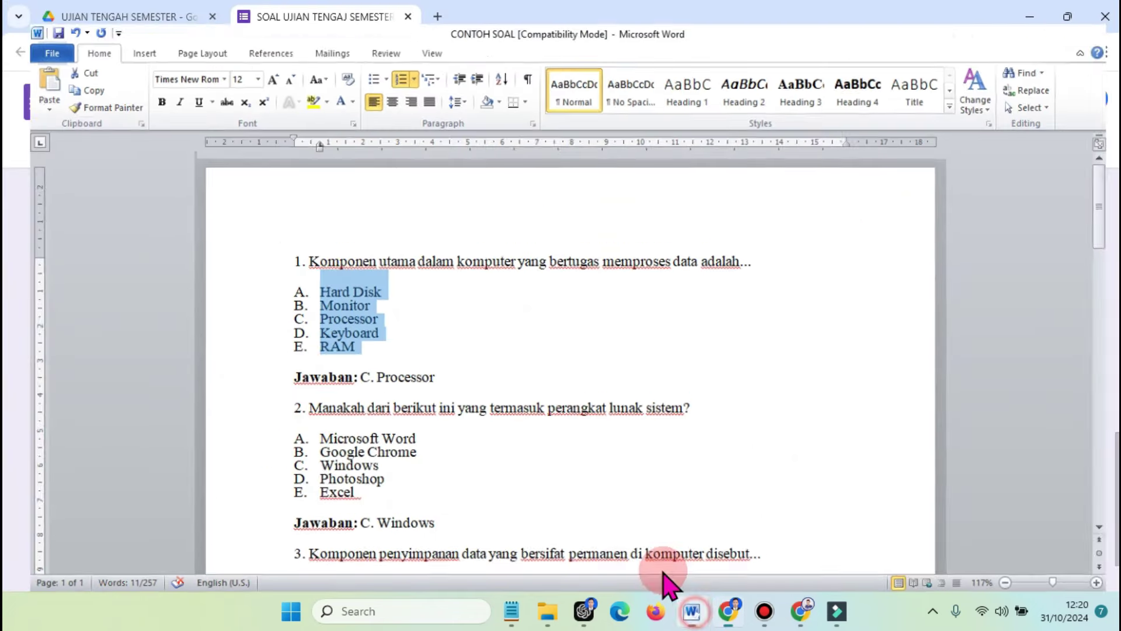
{"action": "left_click", "coordinate": [297, 353]}
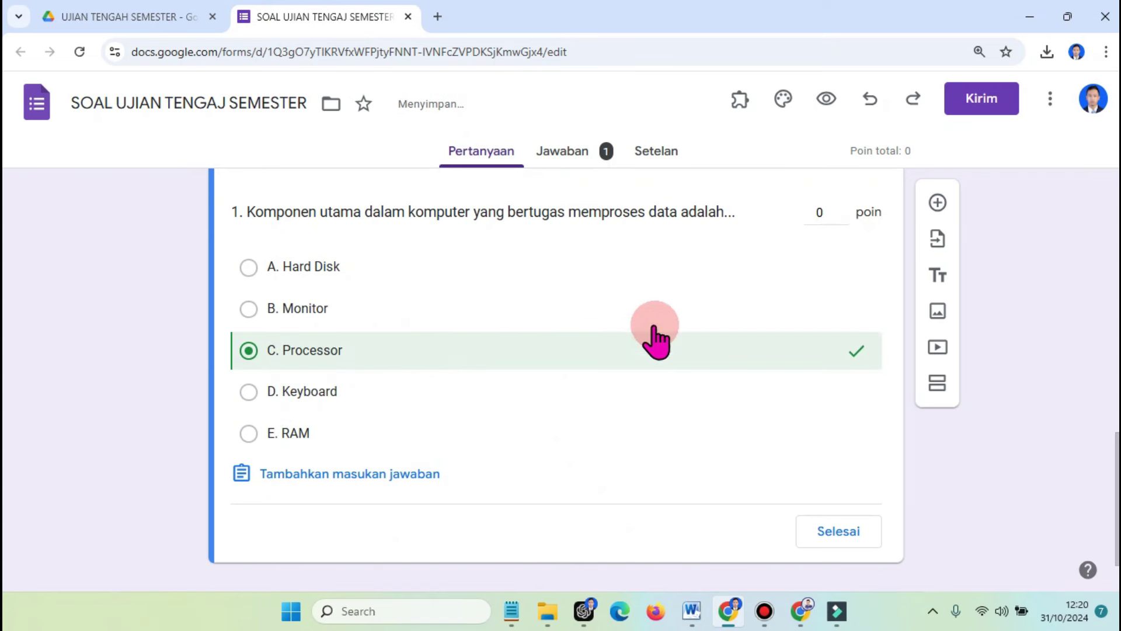
{"action": "scroll", "coordinate": [683, 330], "scroll_direction": "up", "scroll_amount": 2}
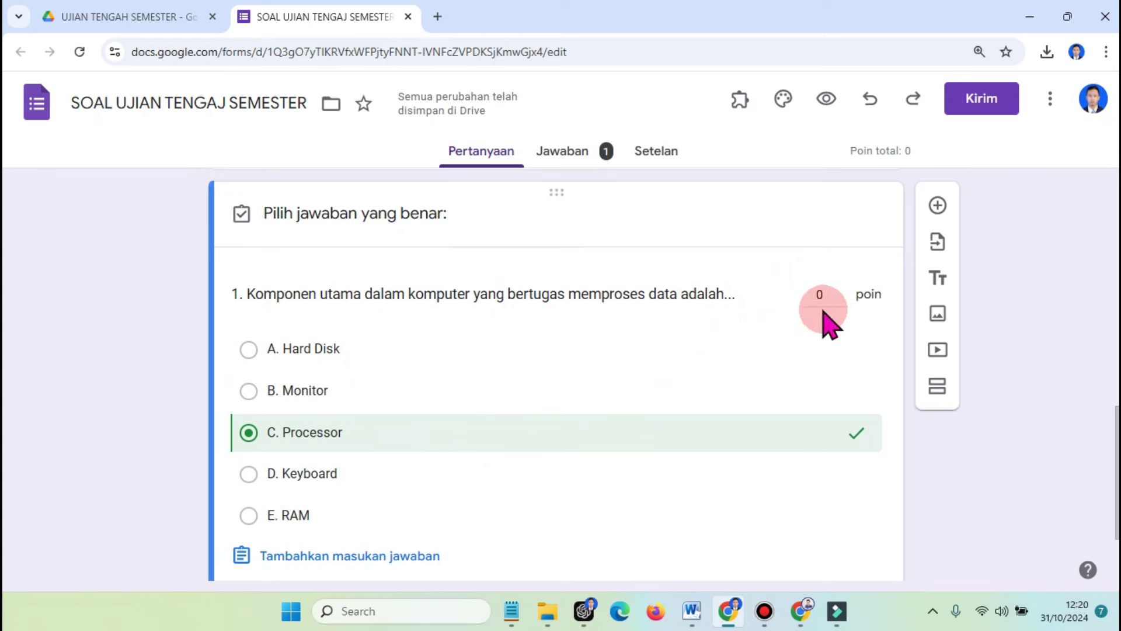
{"action": "left_click", "coordinate": [829, 298]}
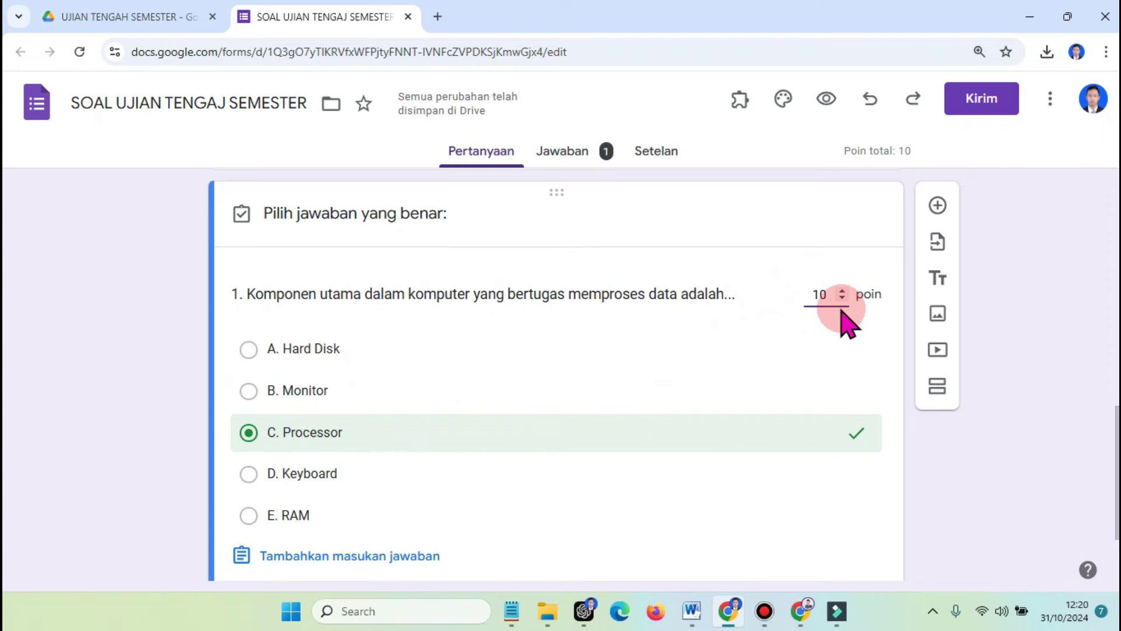
{"action": "scroll", "coordinate": [844, 327], "scroll_direction": "down", "scroll_amount": 2}
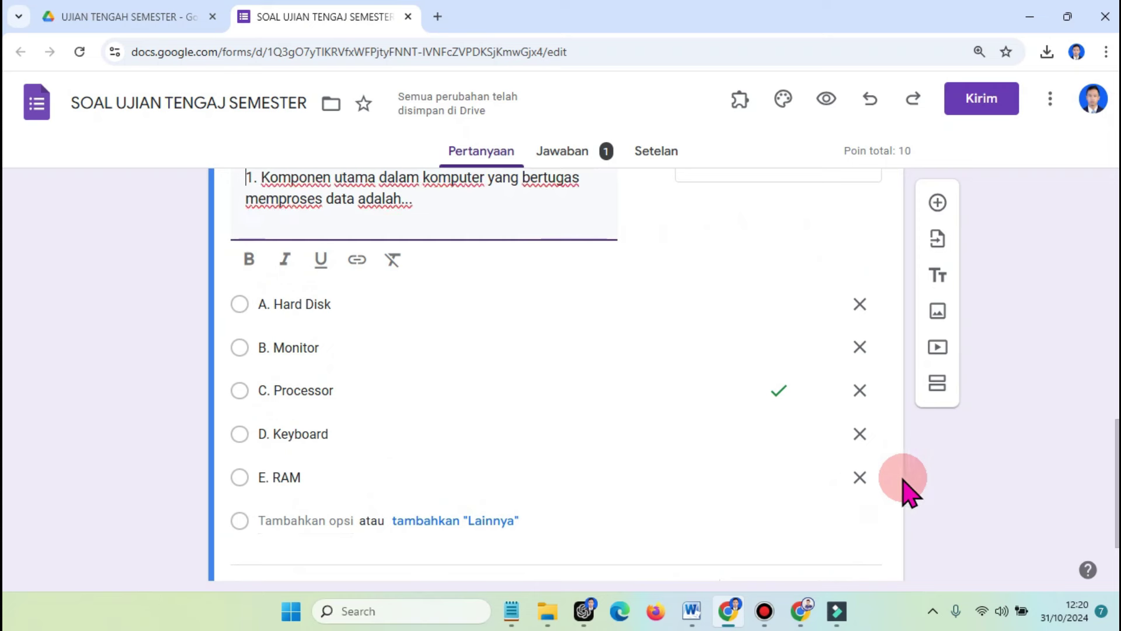
Add a new multiple-choice question and paste the text of question 2 from the Word document as its title
{"action": "left_click", "coordinate": [938, 204]}
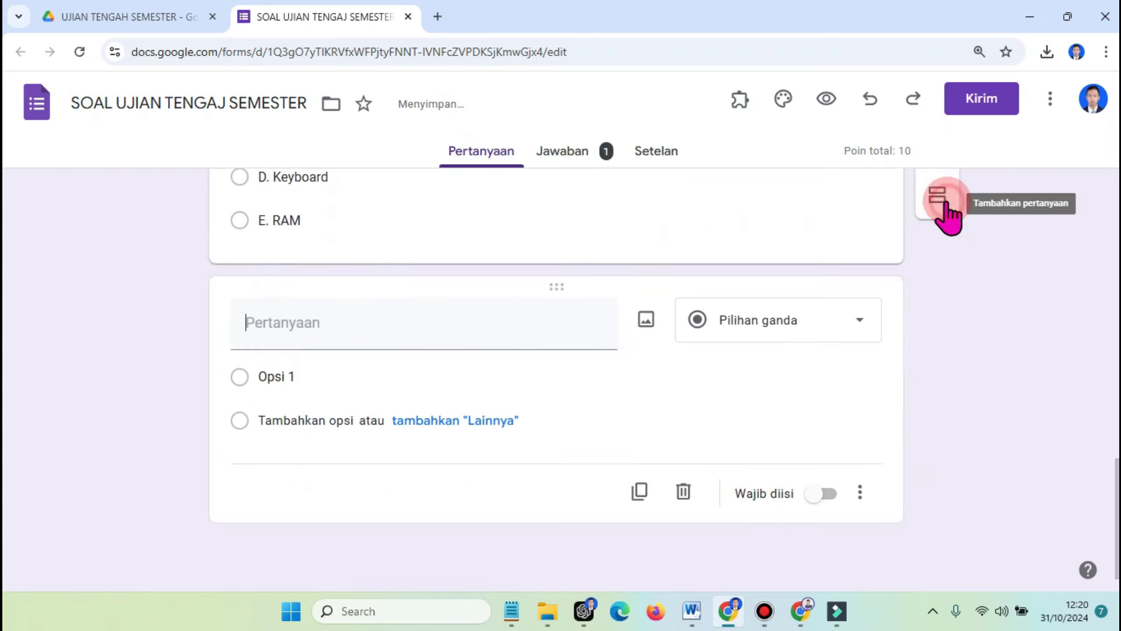
{"action": "left_click", "coordinate": [693, 611]}
{"action": "left_click_drag", "start_coordinate": [717, 361], "coordinate": [275, 368]}
{"action": "key", "text": "ctrl+c"}
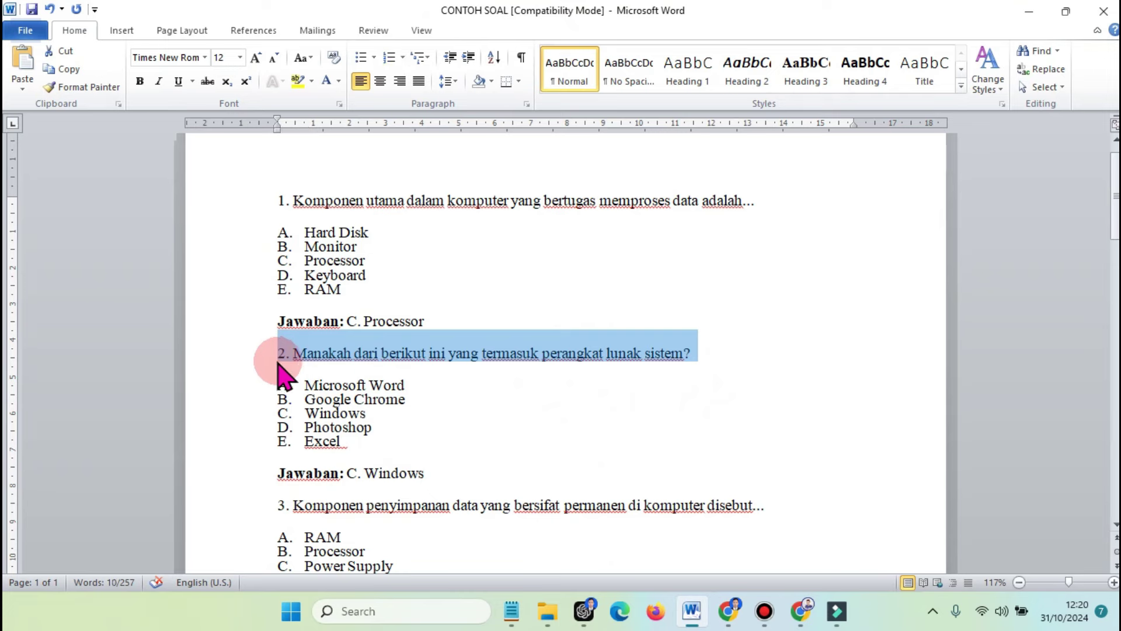
{"action": "left_click", "coordinate": [730, 612]}
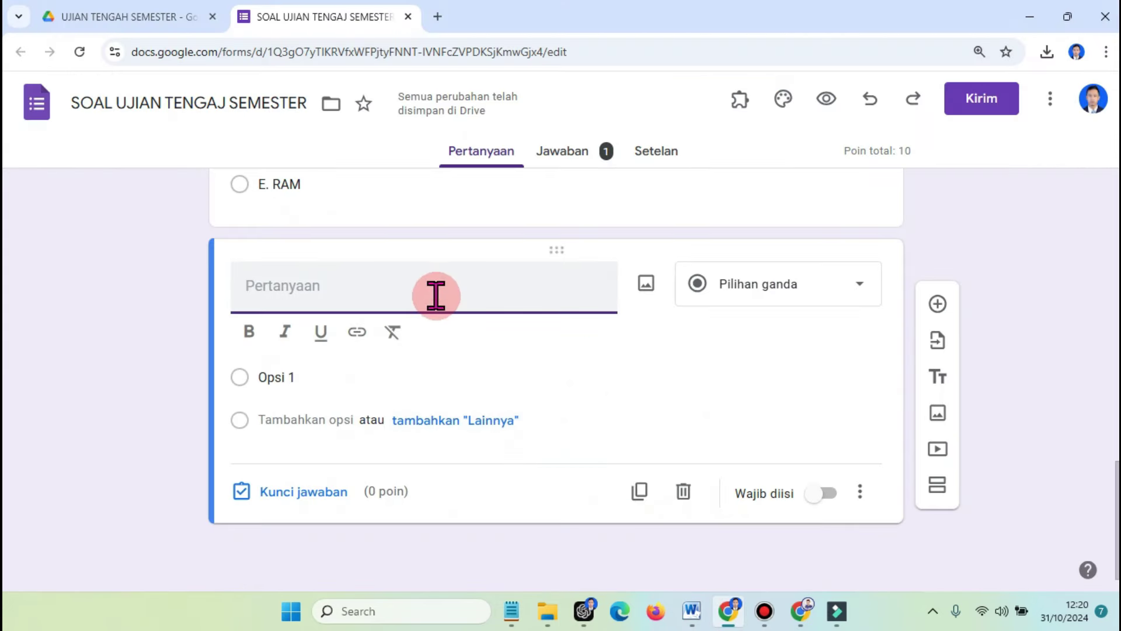
{"action": "key", "text": "ctrl+v"}
{"action": "scroll", "coordinate": [467, 339], "scroll_direction": "down", "scroll_amount": 1}
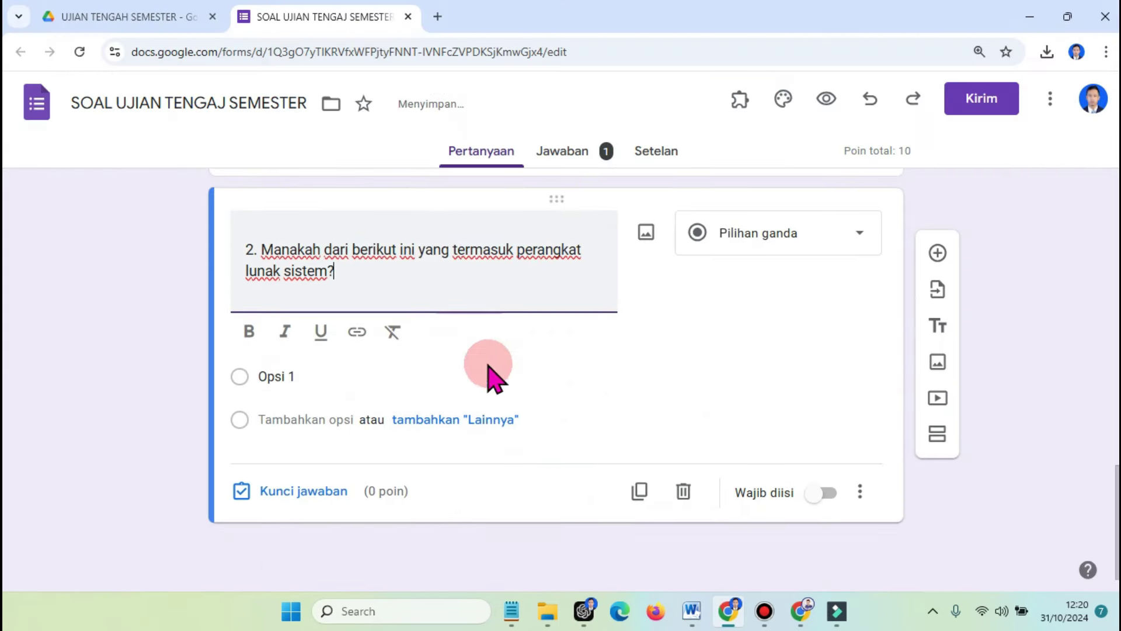
Copy question 2's answer choices A to E, Microsoft Word through Excel, from the Word document and paste them as the form question's options
{"action": "left_click", "coordinate": [703, 618]}
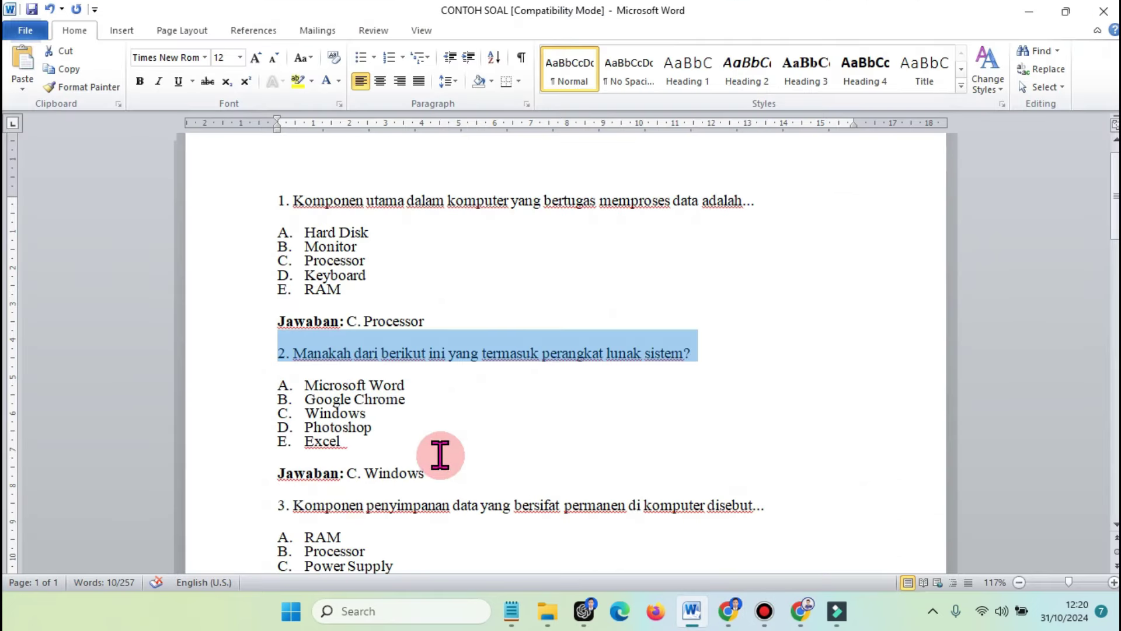
{"action": "left_click_drag", "start_coordinate": [383, 447], "coordinate": [308, 402]}
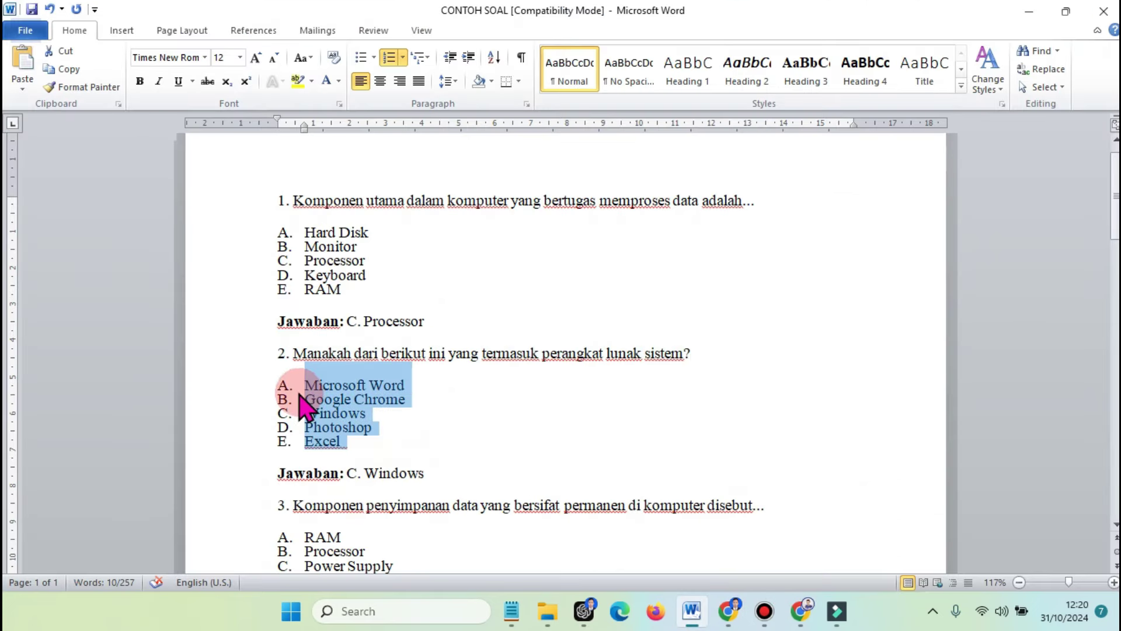
{"action": "left_click", "coordinate": [736, 613]}
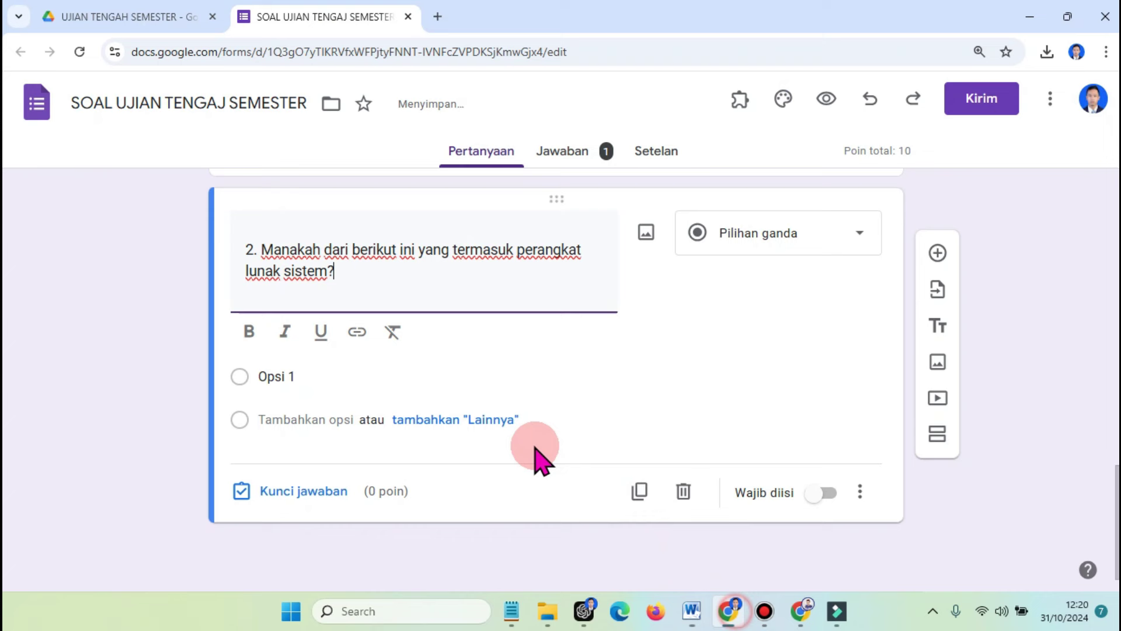
{"action": "left_click", "coordinate": [401, 376]}
{"action": "type", "text": "A.\tMicrosoft Word B.\tGoogle Chrome C.\tWindows D.\tPhotoshop E.\tExcel"}
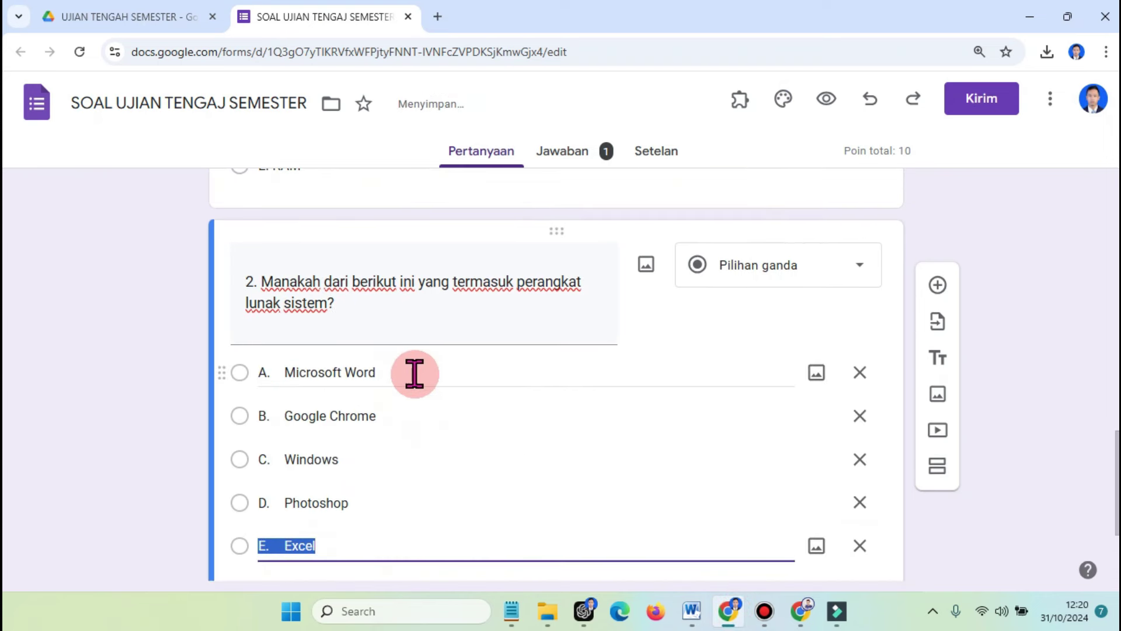
Set question 2's answer key to C. Windows and assign the question 10 points
{"action": "scroll", "coordinate": [414, 376], "scroll_direction": "down", "scroll_amount": 3}
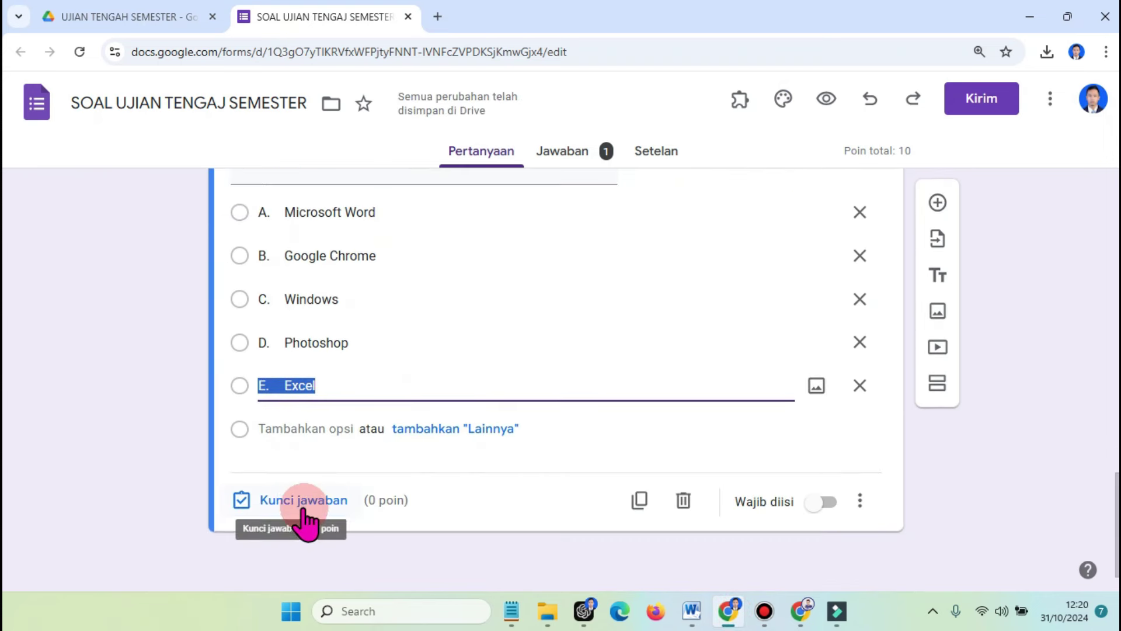
{"action": "left_click", "coordinate": [303, 509]}
{"action": "left_click", "coordinate": [286, 349]}
{"action": "left_click", "coordinate": [825, 213]}
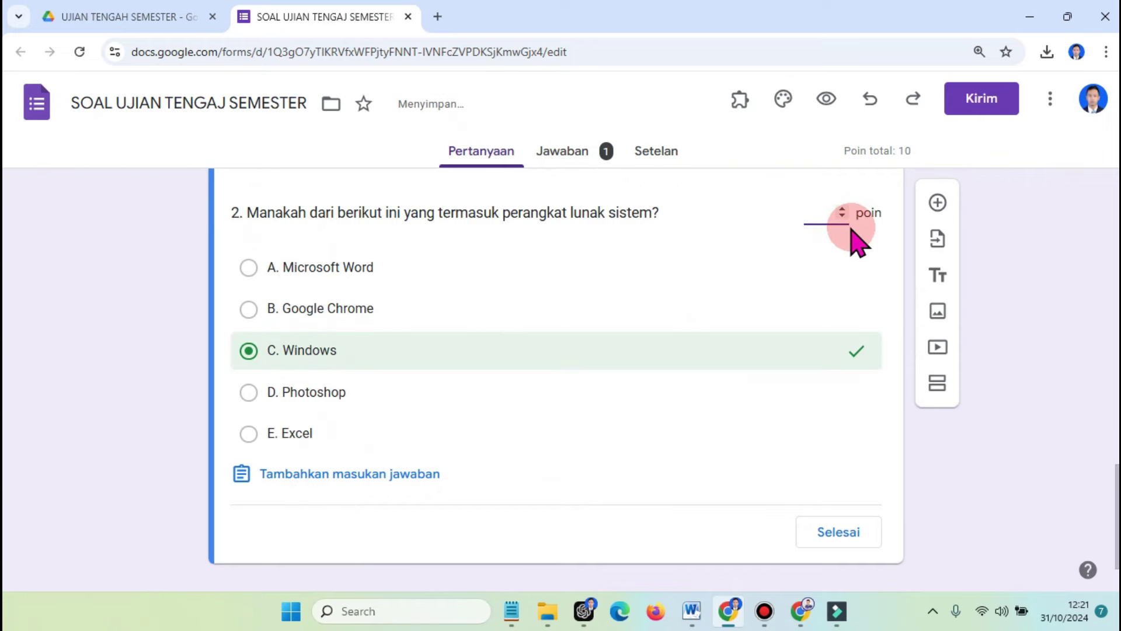
{"action": "left_click", "coordinate": [838, 531]}
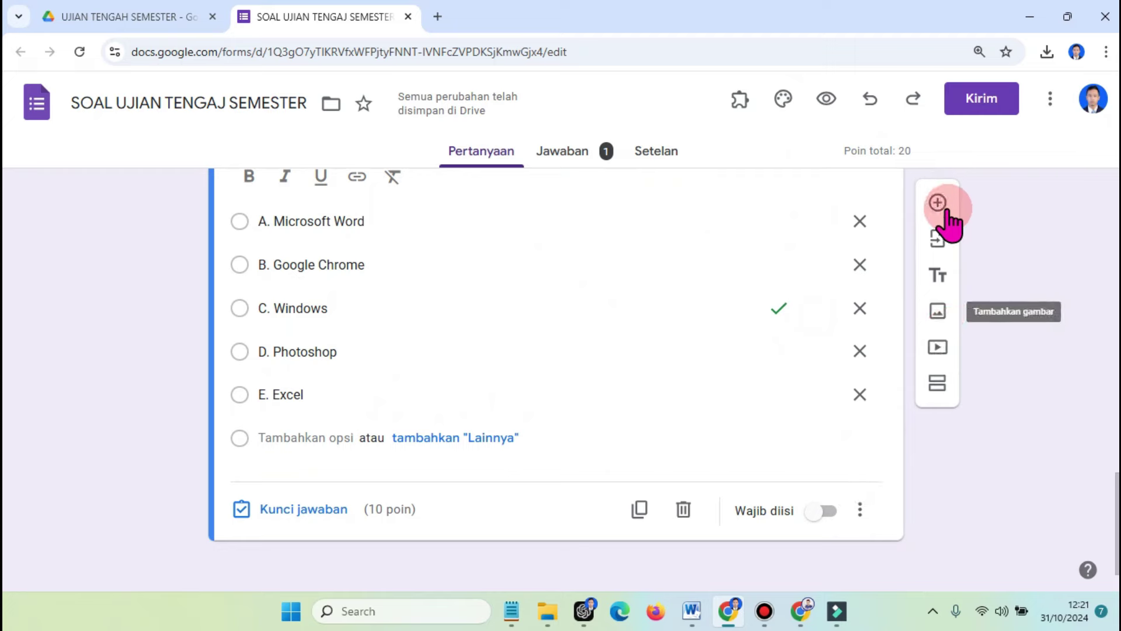
Add another question and paste the text of question 3 from the Word document as its title
{"action": "left_click", "coordinate": [941, 205]}
{"action": "left_click", "coordinate": [693, 610]}
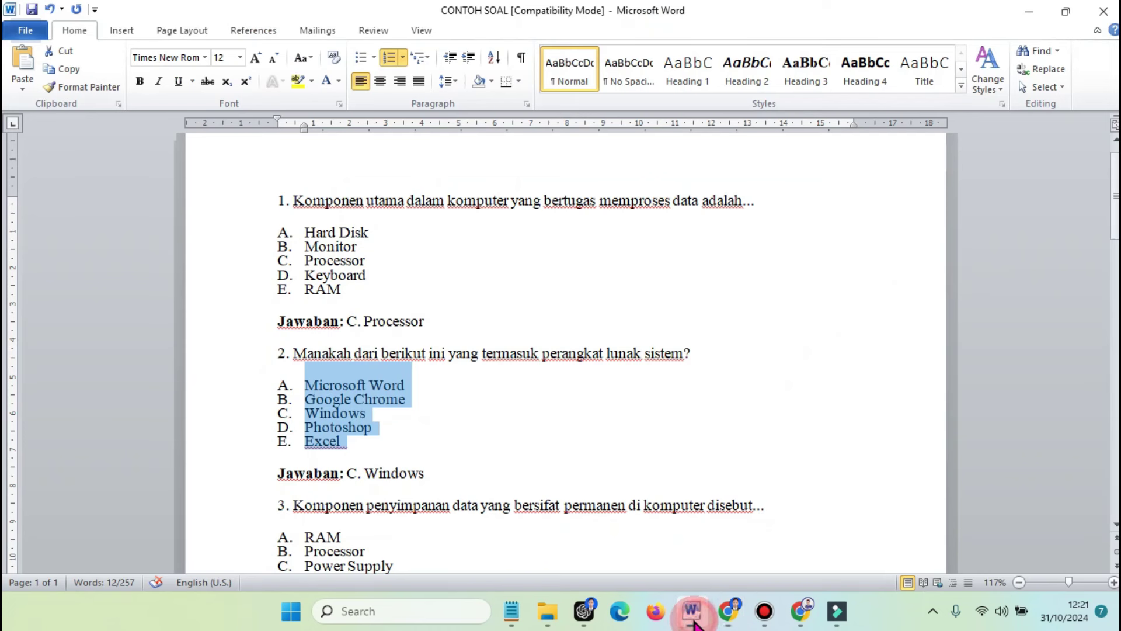
{"action": "scroll", "coordinate": [568, 435], "scroll_direction": "down", "scroll_amount": 1}
{"action": "left_click_drag", "start_coordinate": [763, 462], "coordinate": [280, 459]}
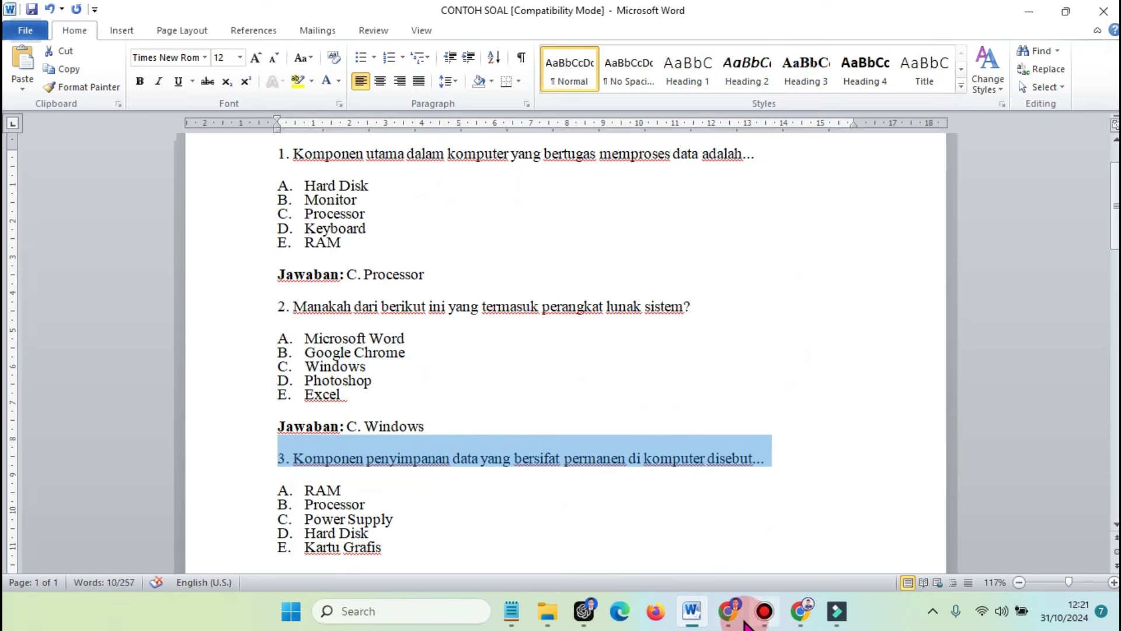
{"action": "left_click", "coordinate": [729, 610]}
{"action": "type", "text": "3. Komponen penyimpanan data yang bersifat permanen di komputer disebut..."}
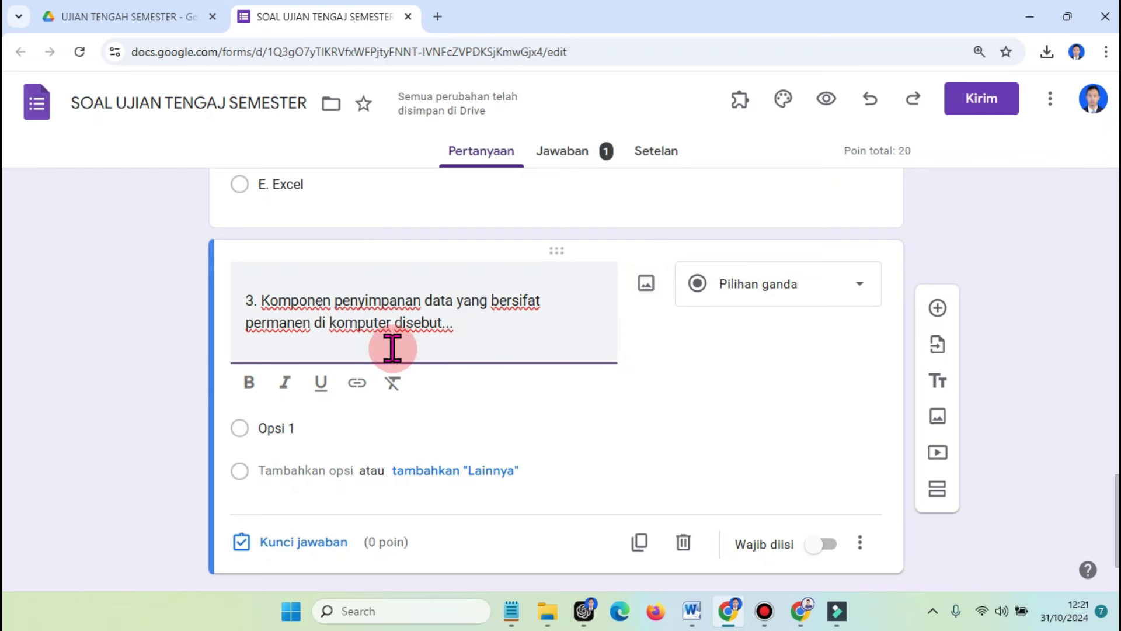
Insert the image thumb_Image_Brite_Projector_transparant_3 from the Pictures folder into question 3
{"action": "left_click", "coordinate": [646, 292]}
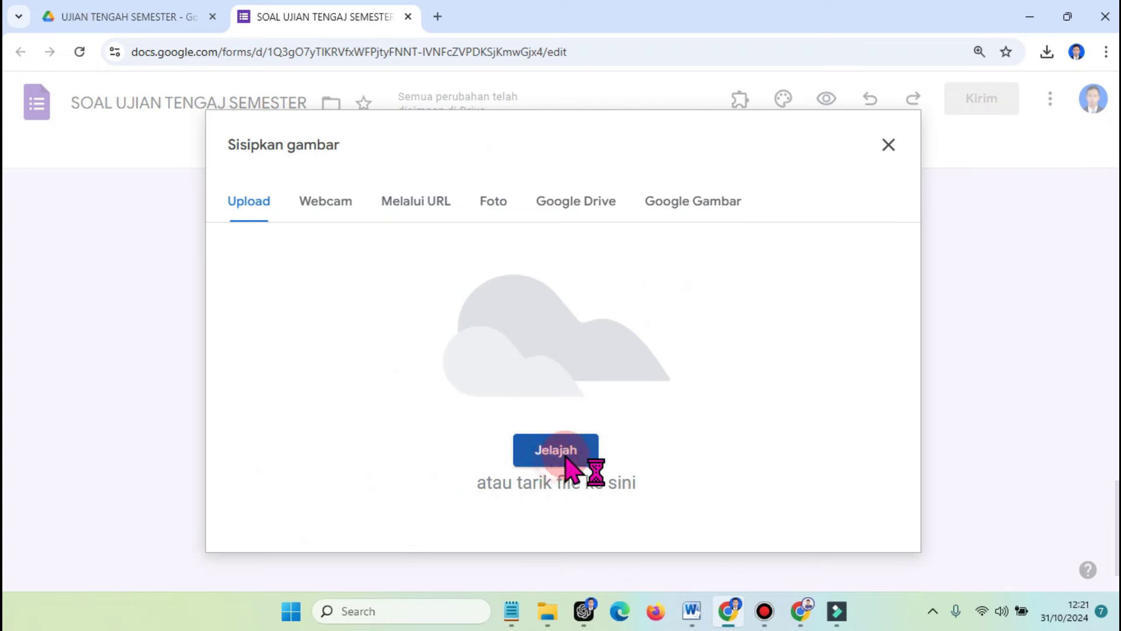
{"action": "left_click", "coordinate": [566, 452]}
{"action": "scroll", "coordinate": [565, 216], "scroll_direction": "down", "scroll_amount": 5}
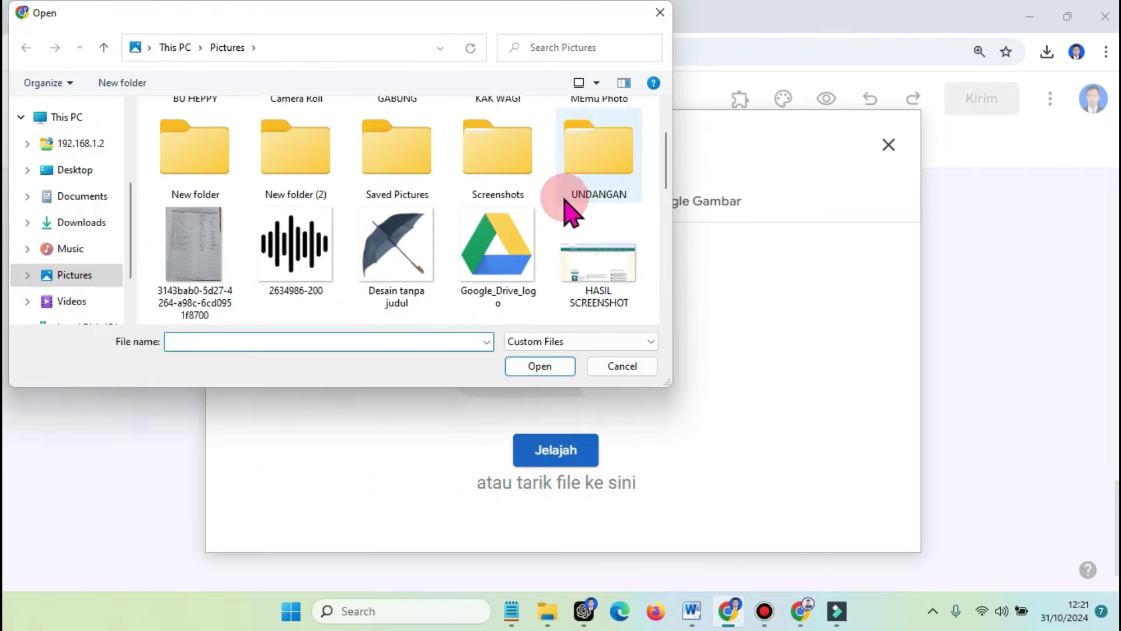
{"action": "scroll", "coordinate": [543, 257], "scroll_direction": "down", "scroll_amount": 5}
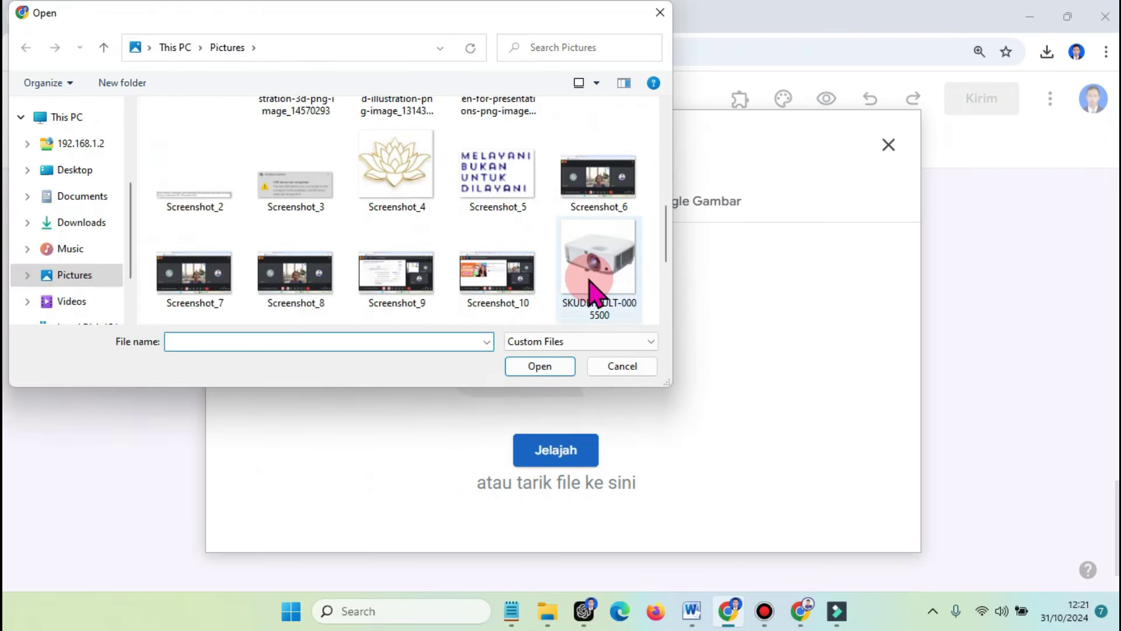
{"action": "scroll", "coordinate": [584, 292], "scroll_direction": "down", "scroll_amount": 3}
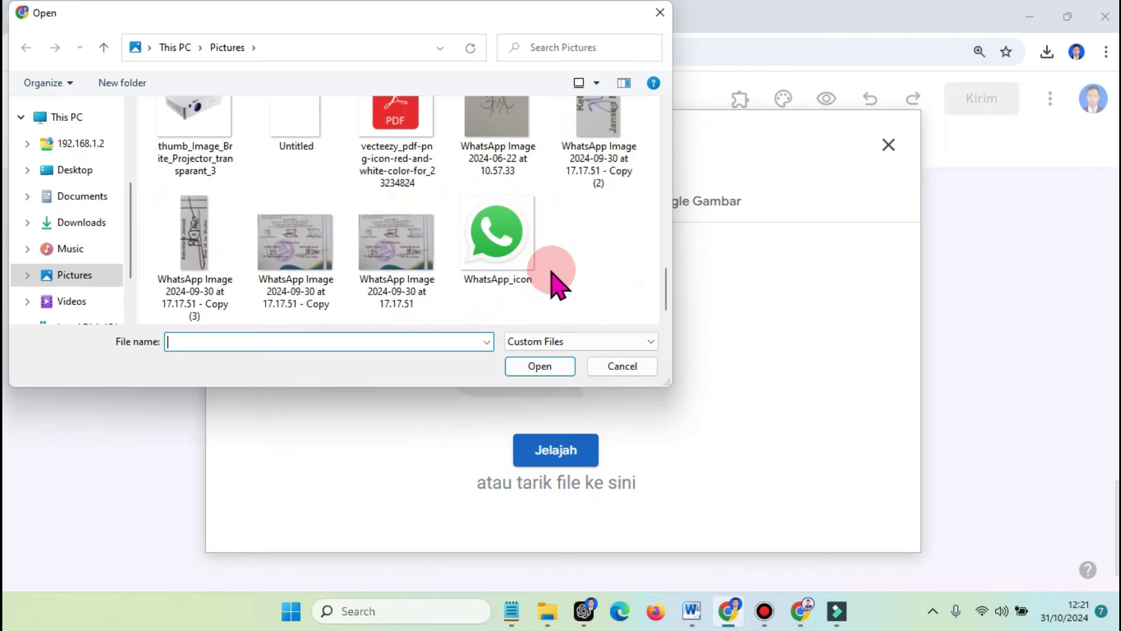
{"action": "left_click", "coordinate": [210, 165]}
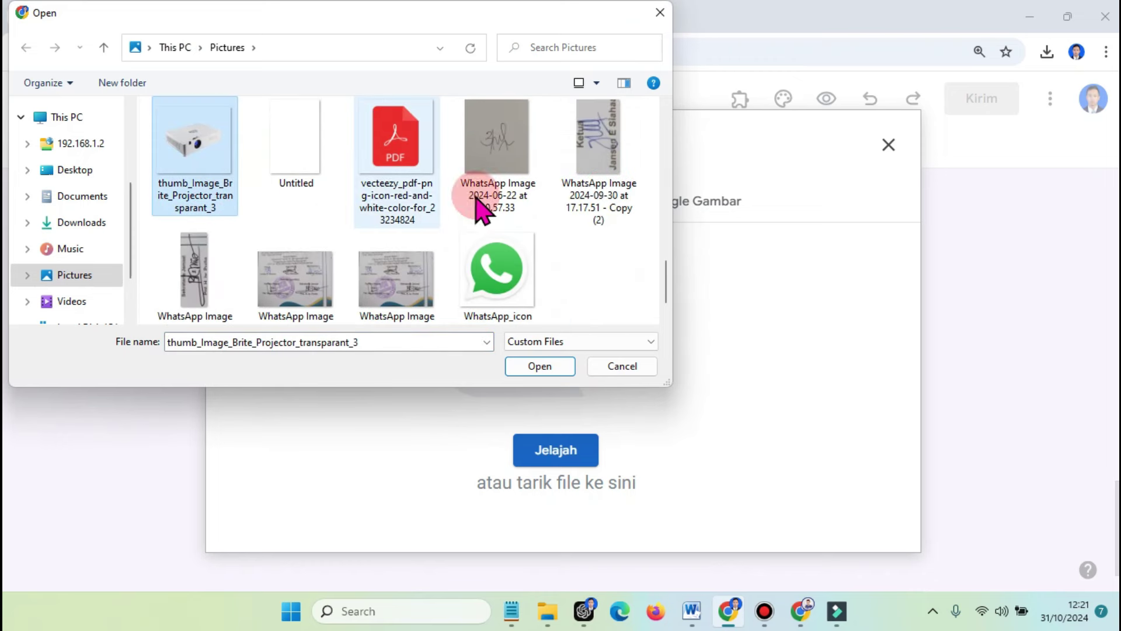
{"action": "left_click", "coordinate": [546, 367]}
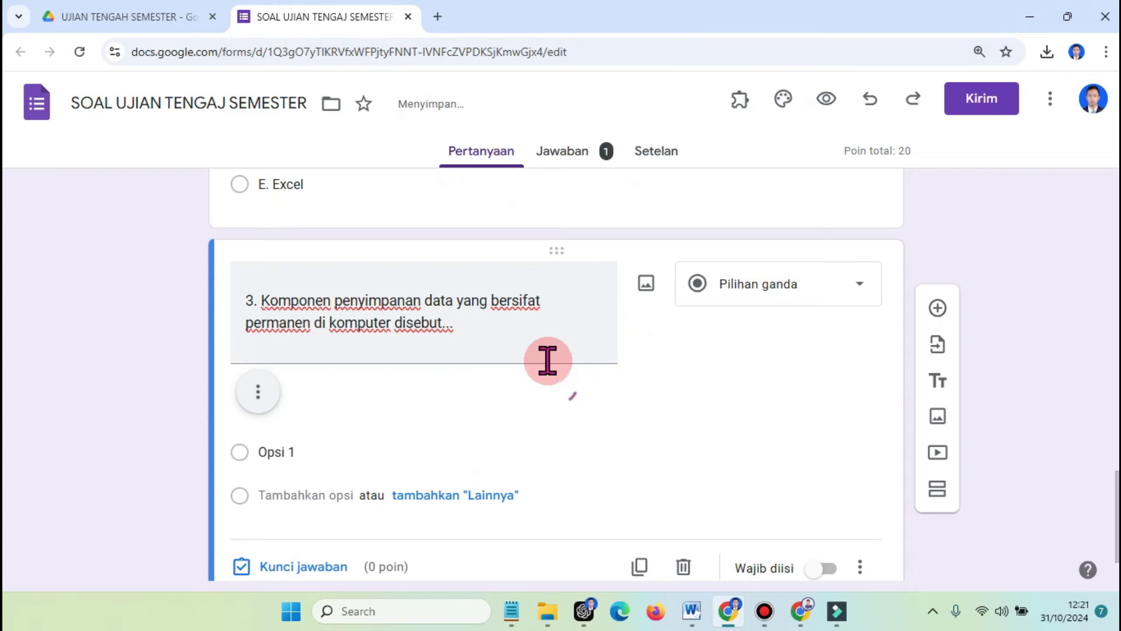
Copy question 3's answer choices A to E, RAM through Kartu Grafis, from the Word document and paste them as the form question's options
{"action": "scroll", "coordinate": [299, 496], "scroll_direction": "down", "scroll_amount": 2}
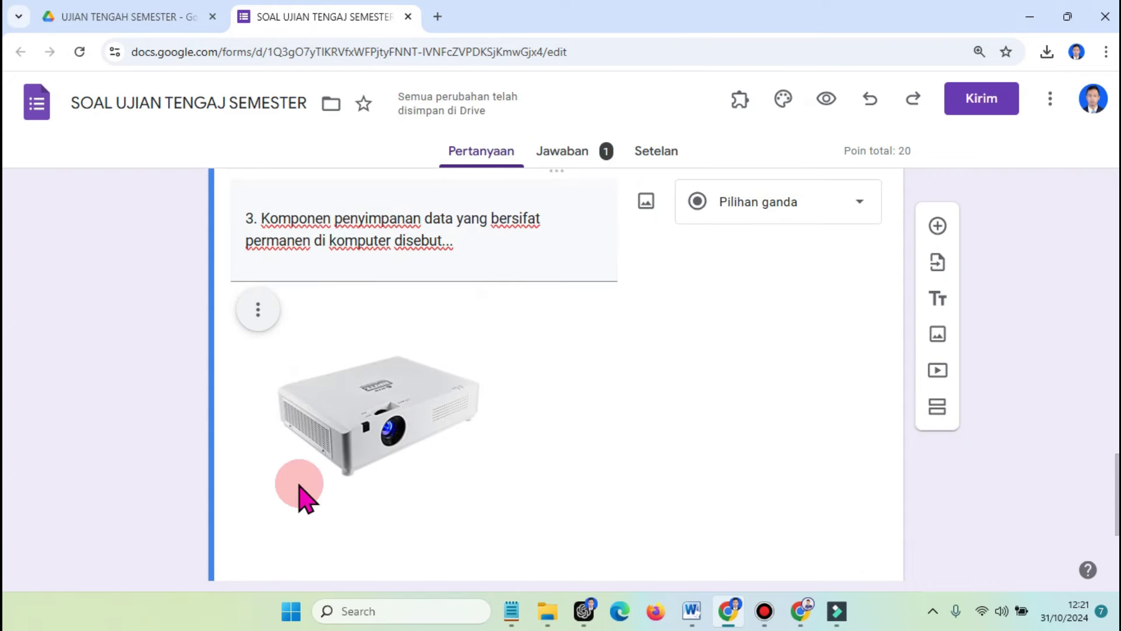
{"action": "scroll", "coordinate": [566, 370], "scroll_direction": "down", "scroll_amount": 2}
{"action": "scroll", "coordinate": [569, 371], "scroll_direction": "down", "scroll_amount": 3}
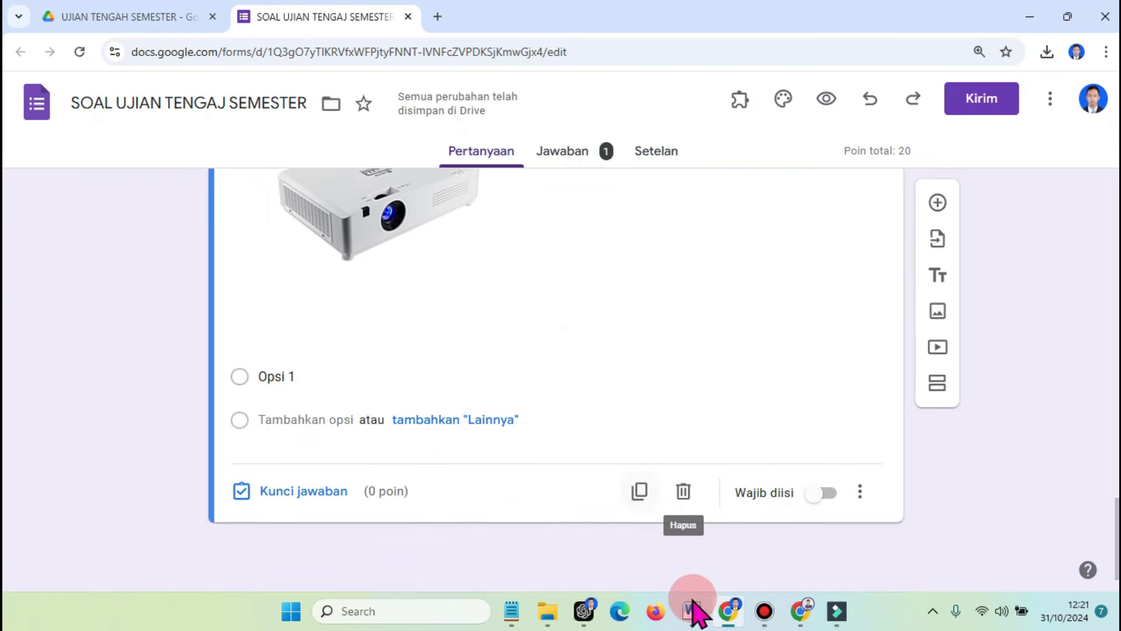
{"action": "left_click", "coordinate": [692, 610]}
{"action": "left_click_drag", "start_coordinate": [413, 503], "coordinate": [309, 452]}
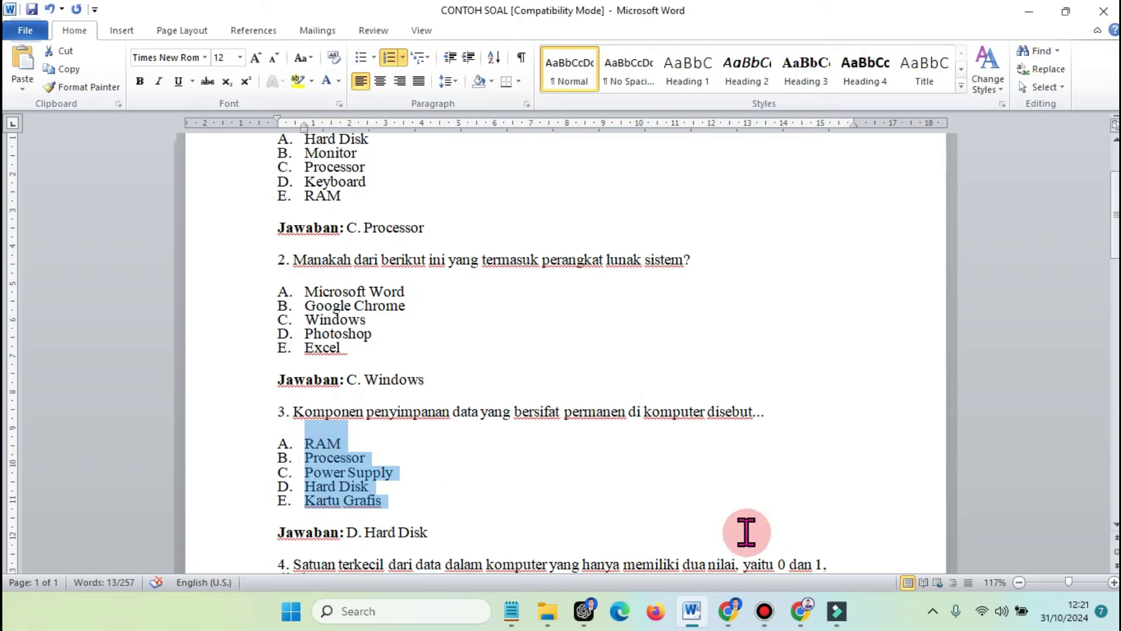
{"action": "left_click", "coordinate": [731, 611]}
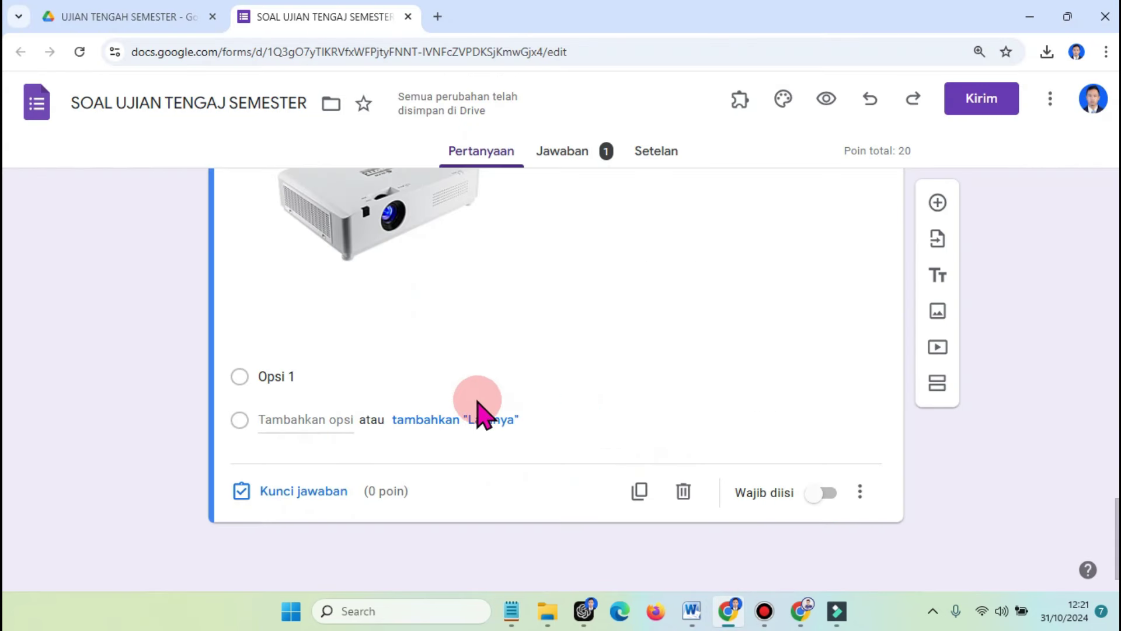
{"action": "left_click", "coordinate": [364, 369]}
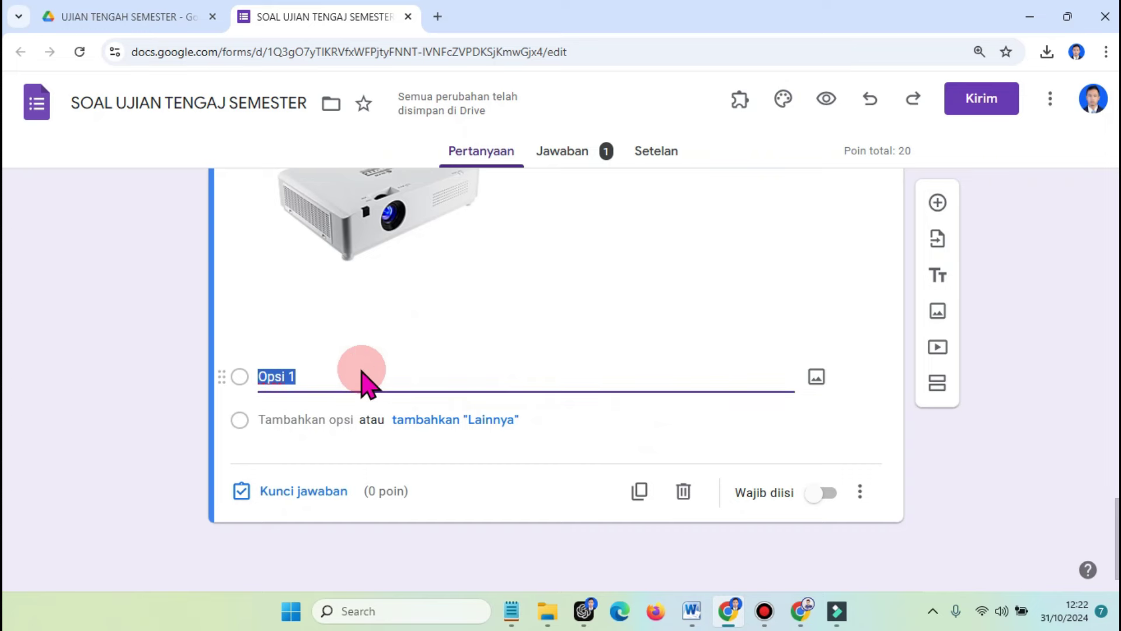
{"action": "type", "text": "A.\tRAM B.\tProcessor C.\tPower Supply D.\tHard Disk E.\tKartu Grafis"}
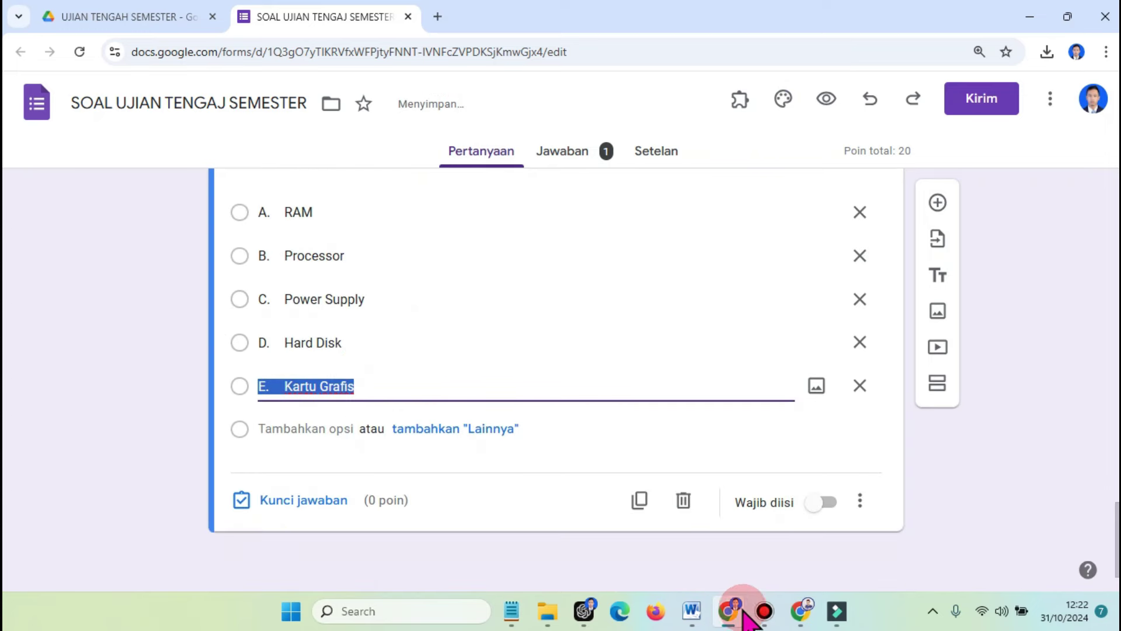
Check question 3's answer in the Word document, set its answer key to D. Hard Disk, and assign the question 10 points
{"action": "left_click", "coordinate": [692, 611]}
{"action": "scroll", "coordinate": [380, 503], "scroll_direction": "down", "scroll_amount": 1}
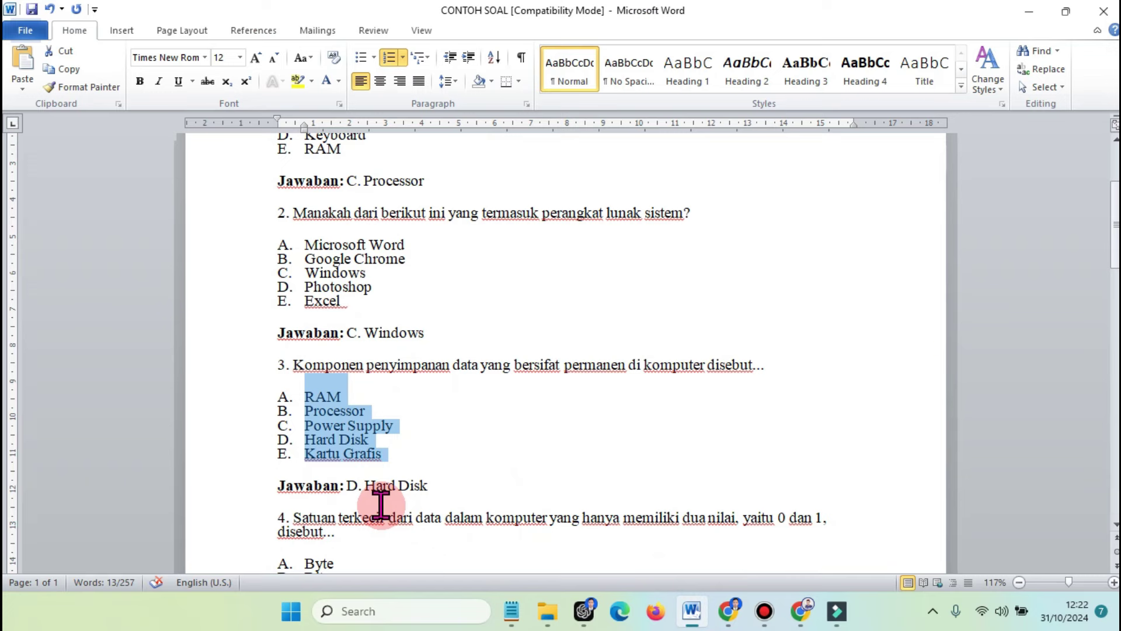
{"action": "left_click", "coordinate": [691, 611]}
{"action": "left_click", "coordinate": [273, 500]}
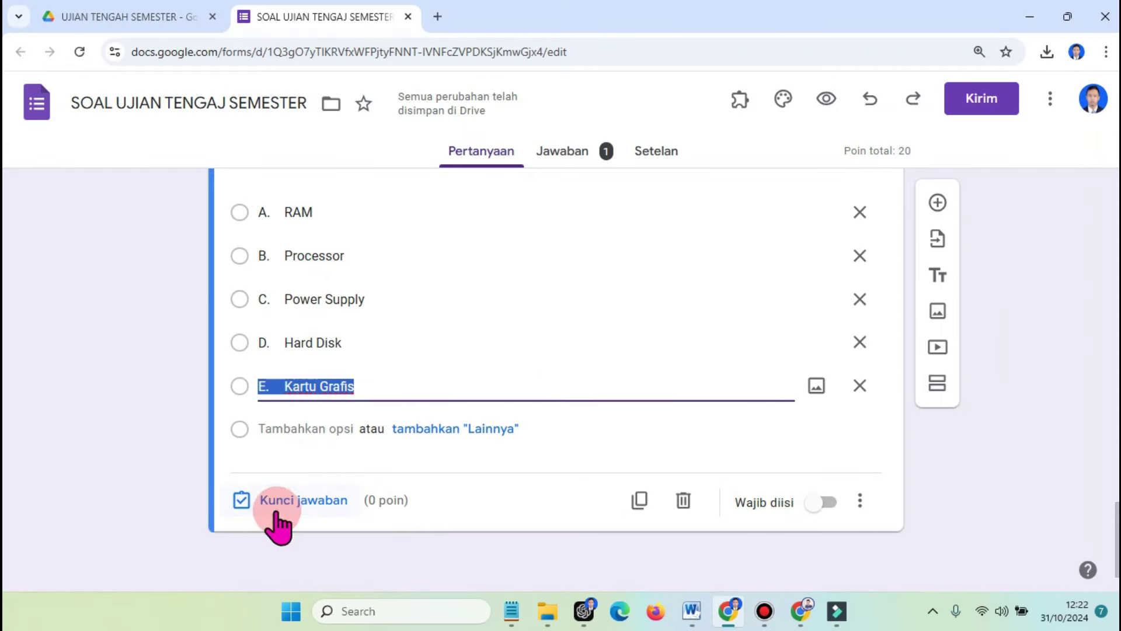
{"action": "left_click", "coordinate": [296, 353]}
{"action": "scroll", "coordinate": [893, 502], "scroll_direction": "up", "scroll_amount": 5}
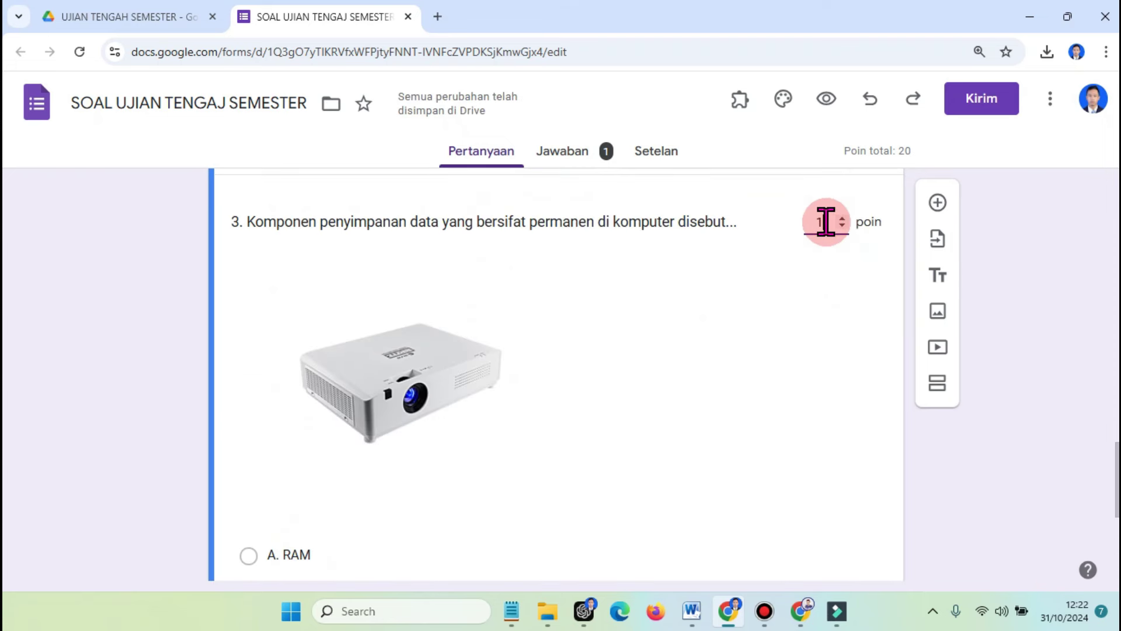
{"action": "scroll", "coordinate": [839, 463], "scroll_direction": "up", "scroll_amount": 3}
{"action": "scroll", "coordinate": [839, 470], "scroll_direction": "down", "scroll_amount": 7}
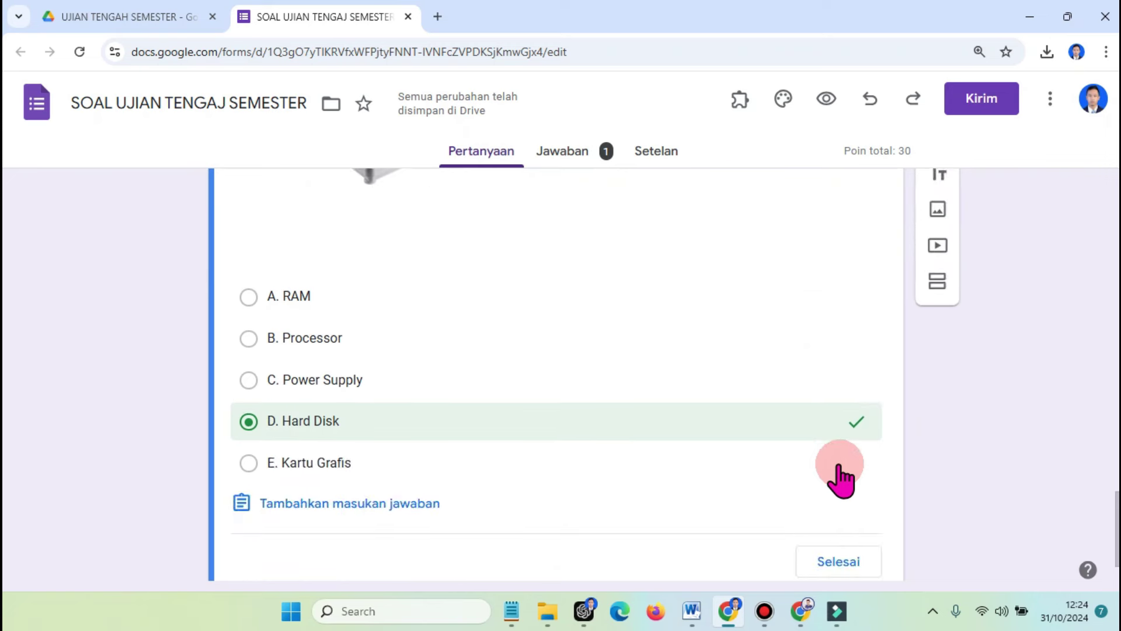
{"action": "left_click", "coordinate": [831, 559]}
Add another question and paste the text of question 4 from the Word document as its title
{"action": "left_click", "coordinate": [936, 390]}
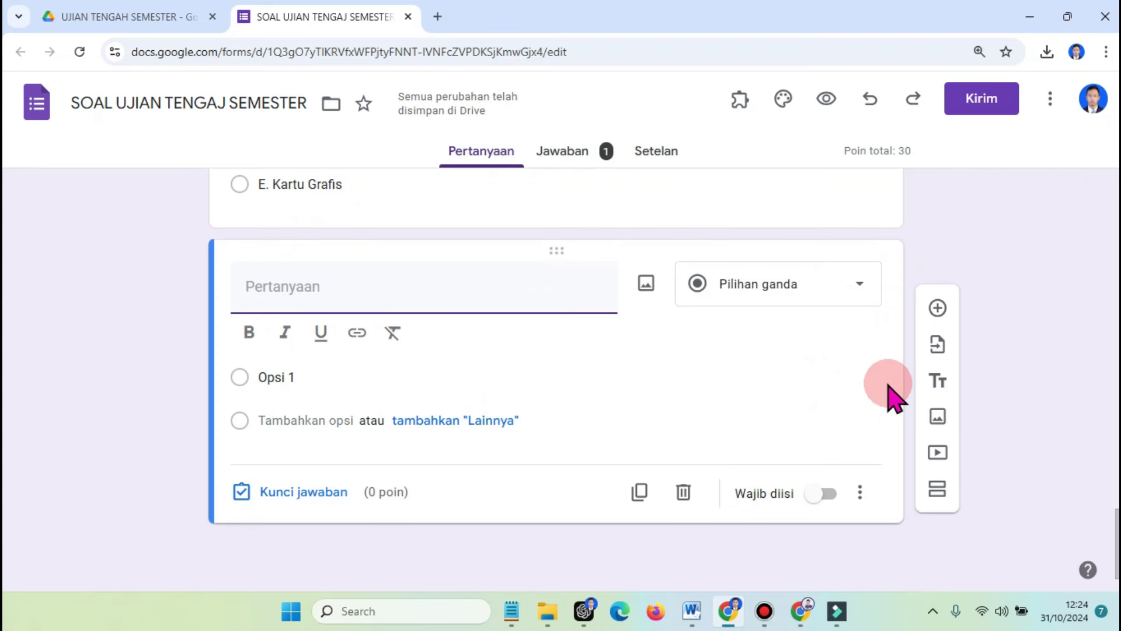
{"action": "key", "text": "alt+Tab"}
{"action": "left_click", "coordinate": [358, 485]}
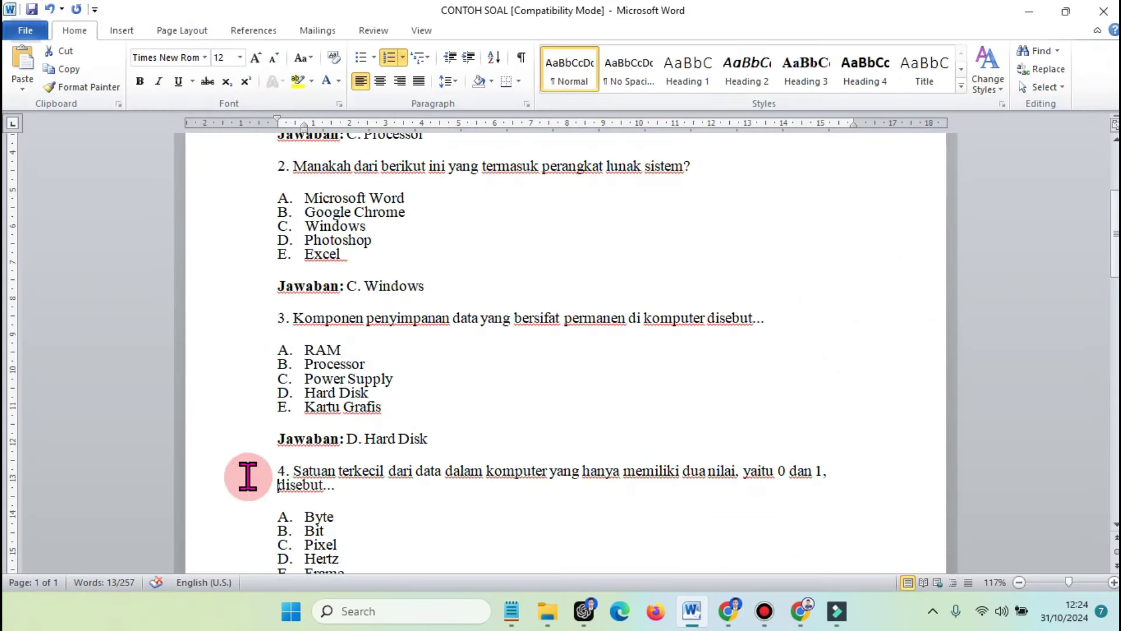
{"action": "triple_click", "coordinate": [317, 479]}
{"action": "key", "text": "ctrl+c"}
{"action": "left_click", "coordinate": [728, 611]}
{"action": "key", "text": "ctrl+v"}
Paste question 4's answer choices A to E, Byte through Frame, from the Word document as its options and assign the question 10 points
{"action": "key", "text": "alt+Tab"}
{"action": "scroll", "coordinate": [438, 488], "scroll_direction": "down", "scroll_amount": 3}
{"action": "left_click_drag", "start_coordinate": [304, 370], "coordinate": [351, 435]}
{"action": "key", "text": "ctrl+c"}
{"action": "key", "text": "alt+Tab"}
{"action": "left_click", "coordinate": [431, 451]}
{"action": "key", "text": "ctrl+v"}
{"action": "left_click", "coordinate": [301, 525]}
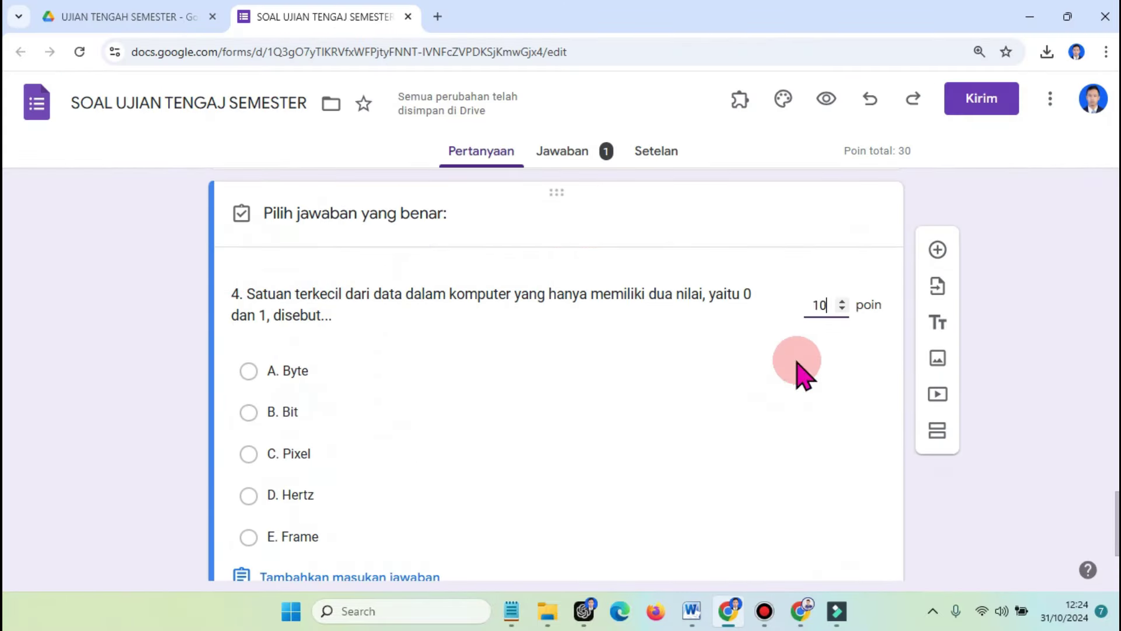
Add another question and paste the text of question 5 from the Word document as its title
{"action": "left_click", "coordinate": [937, 203]}
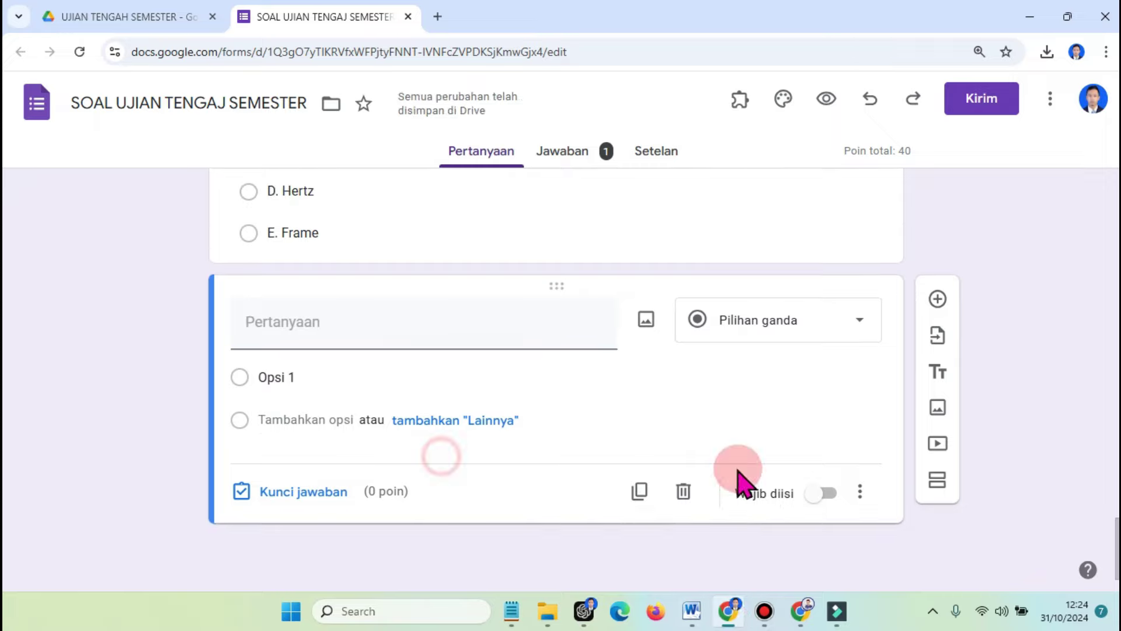
{"action": "key", "text": "alt+Tab"}
{"action": "left_click", "coordinate": [250, 451]}
{"action": "key", "text": "ctrl+c"}
{"action": "key", "text": "alt+Tab"}
{"action": "left_click", "coordinate": [506, 368]}
{"action": "key", "text": "ctrl+v"}
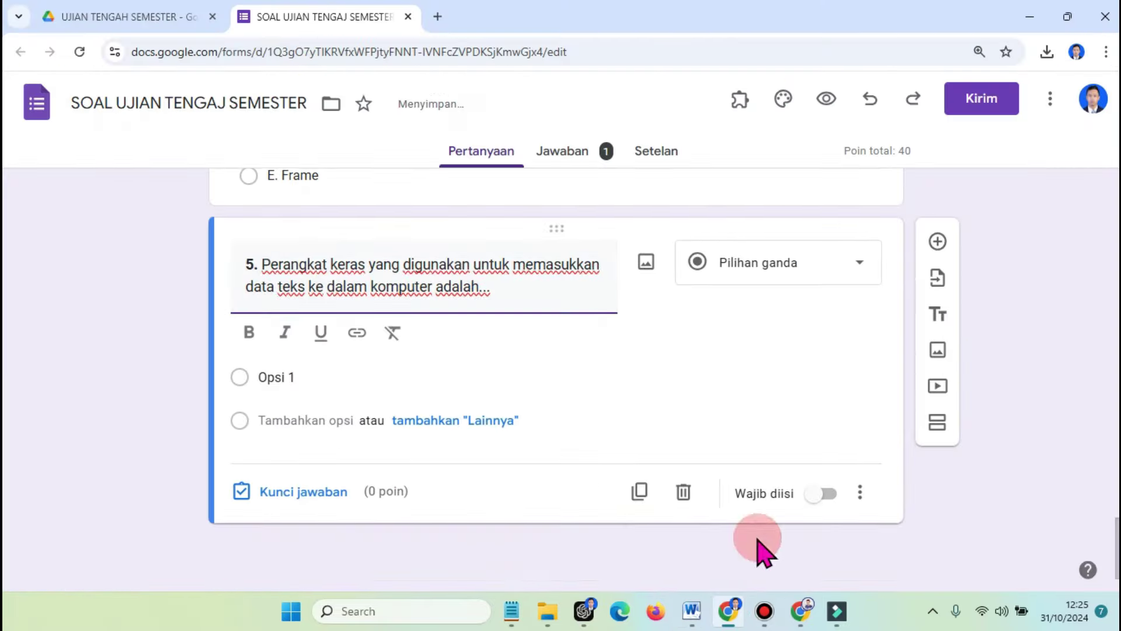
Copy question 5's answer choices A to E, Scanner through Speaker, from the Word document and paste them as the form question's options
{"action": "key", "text": "alt+Tab"}
{"action": "scroll", "coordinate": [350, 467], "scroll_direction": "down", "scroll_amount": 1}
{"action": "left_click_drag", "start_coordinate": [314, 464], "coordinate": [392, 498]}
{"action": "left_click_drag", "start_coordinate": [281, 452], "coordinate": [313, 437]}
{"action": "key", "text": "ctrl+c"}
{"action": "key", "text": "alt+Tab"}
{"action": "left_click", "coordinate": [350, 361]}
{"action": "key", "text": "ctrl+v"}
Set question 5's answer key to C. Keyboard and assign the question 10 points
{"action": "left_click", "coordinate": [300, 525]}
{"action": "left_click", "coordinate": [302, 371]}
{"action": "left_click", "coordinate": [840, 236]}
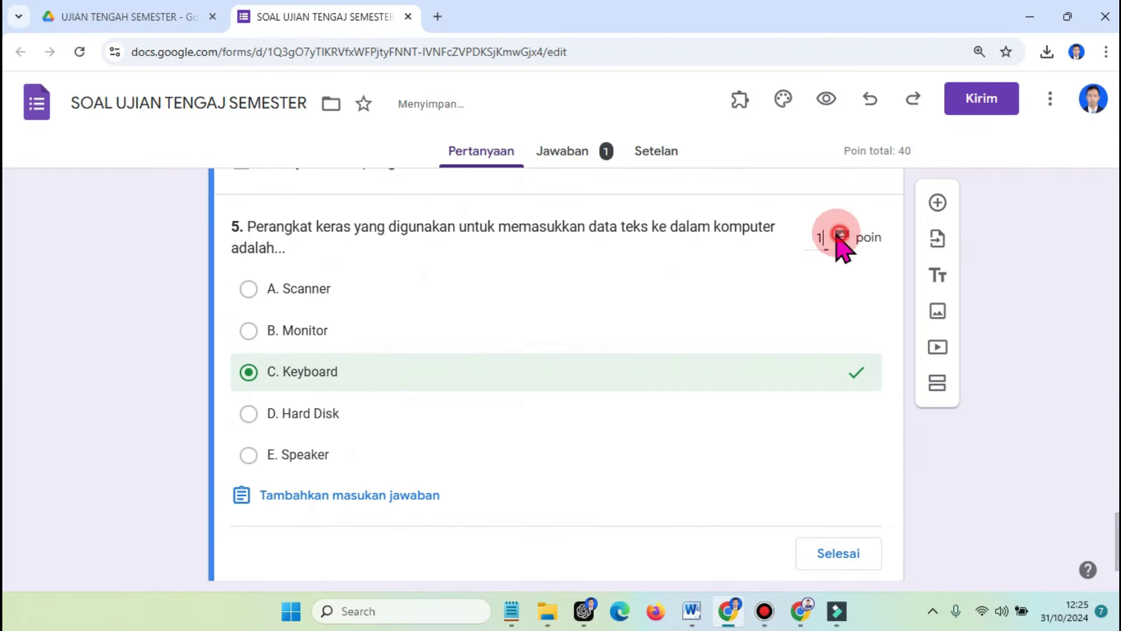
{"action": "type", "text": "0"}
Add another question and paste the text of question 6 from the Word document as its title
{"action": "left_click", "coordinate": [934, 202]}
{"action": "key", "text": "alt+Tab"}
{"action": "left_click_drag", "start_coordinate": [850, 400], "coordinate": [847, 418]}
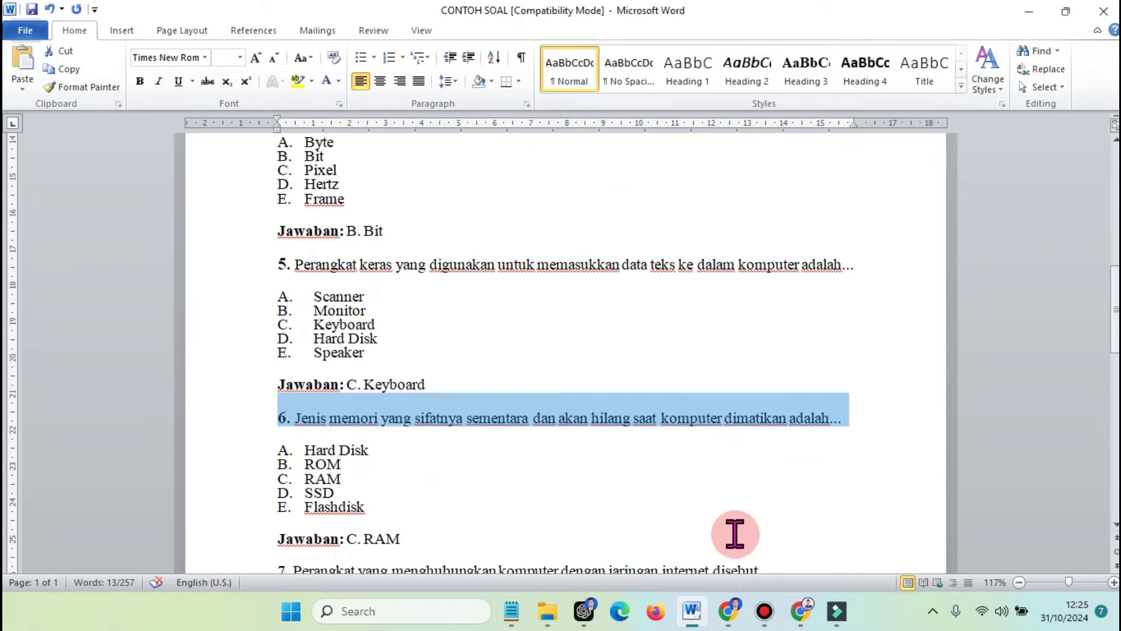
{"action": "key", "text": "ctrl+c"}
{"action": "left_click", "coordinate": [724, 624]}
{"action": "left_click", "coordinate": [545, 380]}
{"action": "key", "text": "ctrl+v"}
Copy question 6's answer choices A to E, Hard Disk through Flashdisk, from the Word document and paste them as the form question's options
{"action": "key", "text": "alt+Tab"}
{"action": "scroll", "coordinate": [638, 541], "scroll_direction": "down", "scroll_amount": 1}
{"action": "left_click_drag", "start_coordinate": [304, 415], "coordinate": [350, 443]}
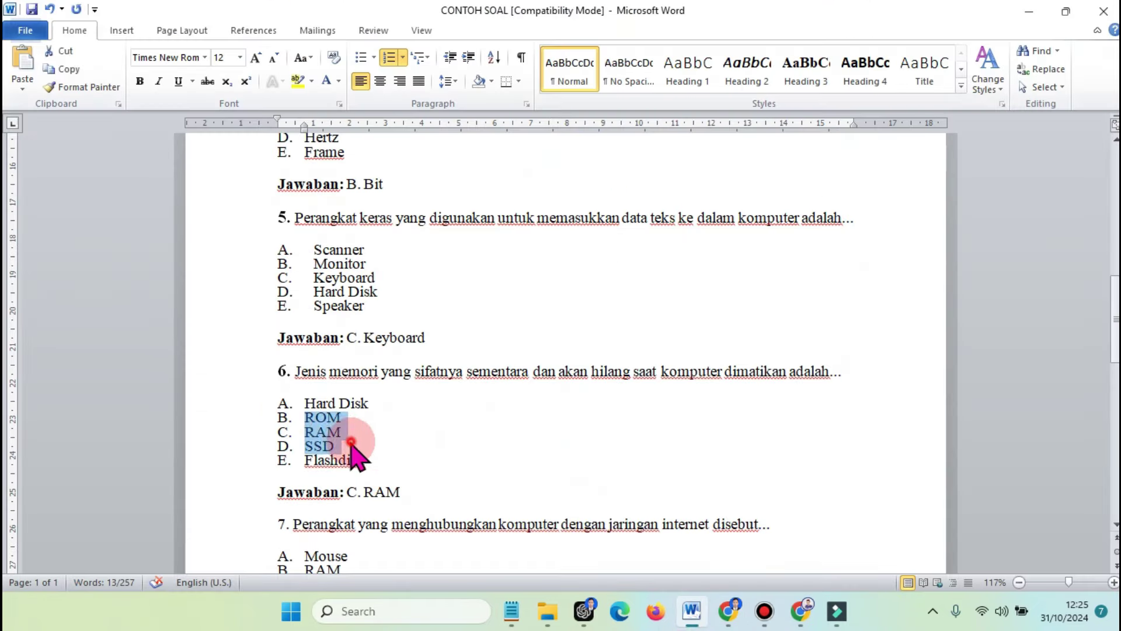
{"action": "key", "text": "ctrl+c"}
{"action": "key", "text": "alt+Tab"}
{"action": "left_click", "coordinate": [327, 388]}
{"action": "key", "text": "ctrl+v"}
Set question 6's answer key to C. RAM and assign the question 10 points
{"action": "left_click", "coordinate": [305, 529]}
{"action": "left_click", "coordinate": [248, 371]}
{"action": "left_click", "coordinate": [825, 225]}
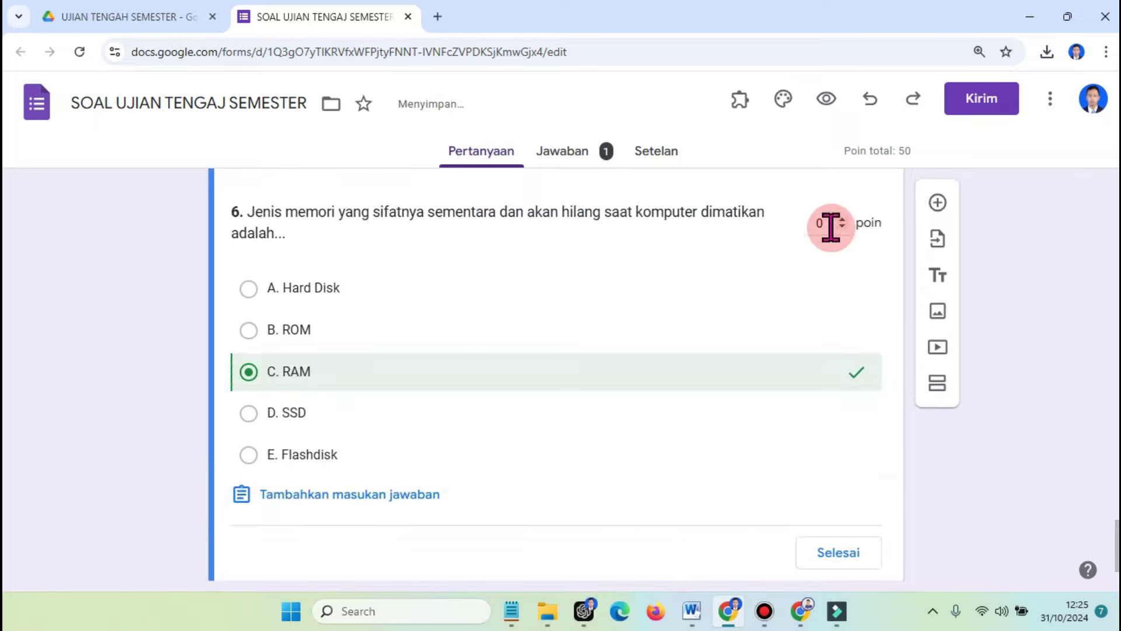
{"action": "type", "text": "9"}
{"action": "left_click", "coordinate": [930, 335]}
{"action": "key", "text": "ctrl+z"}
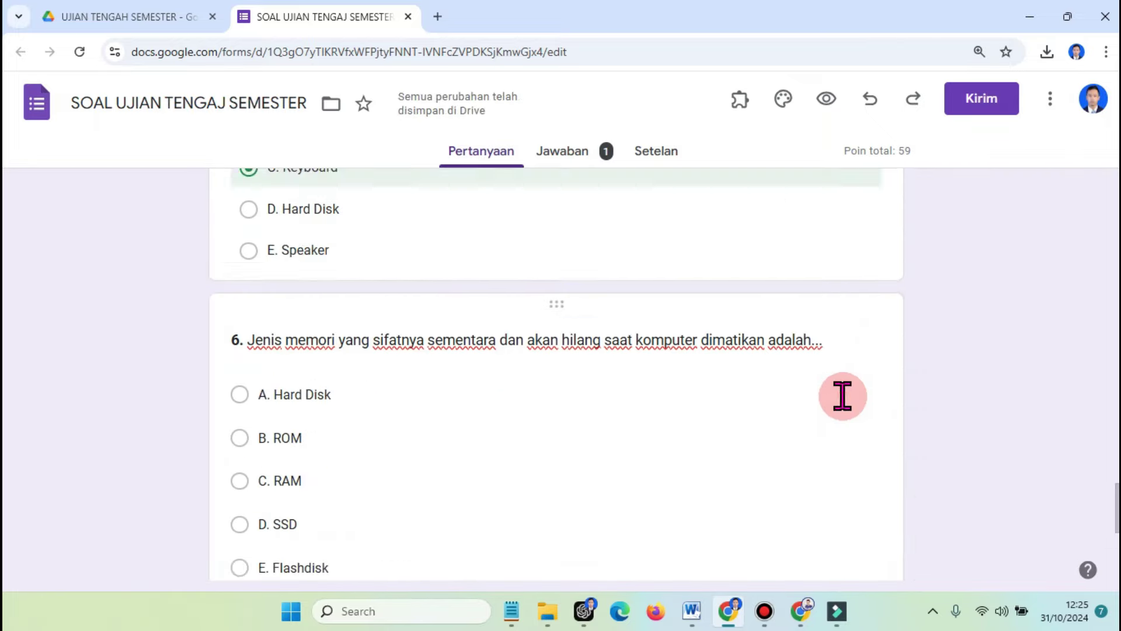
{"action": "left_click", "coordinate": [841, 392]}
Add another question and paste the text of question 7 from the Word document as its title
{"action": "left_click", "coordinate": [304, 487]}
{"action": "left_click", "coordinate": [691, 611]}
{"action": "left_click_drag", "start_coordinate": [770, 430], "coordinate": [288, 437]}
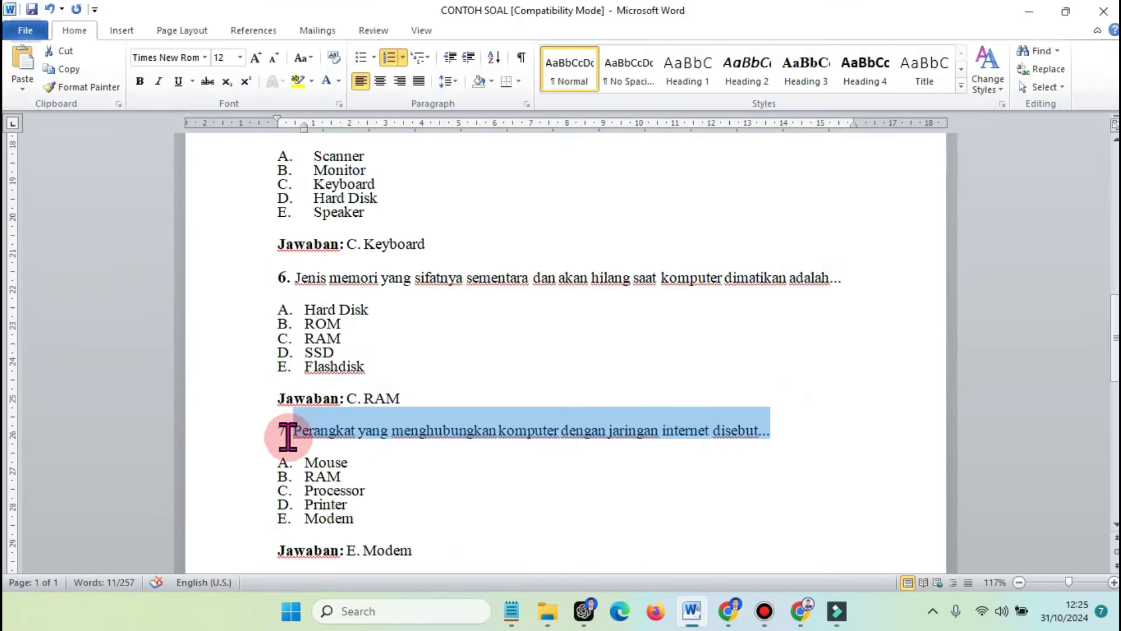
{"action": "key", "text": "ctrl+c"}
{"action": "left_click", "coordinate": [727, 610]}
{"action": "left_click", "coordinate": [836, 491]}
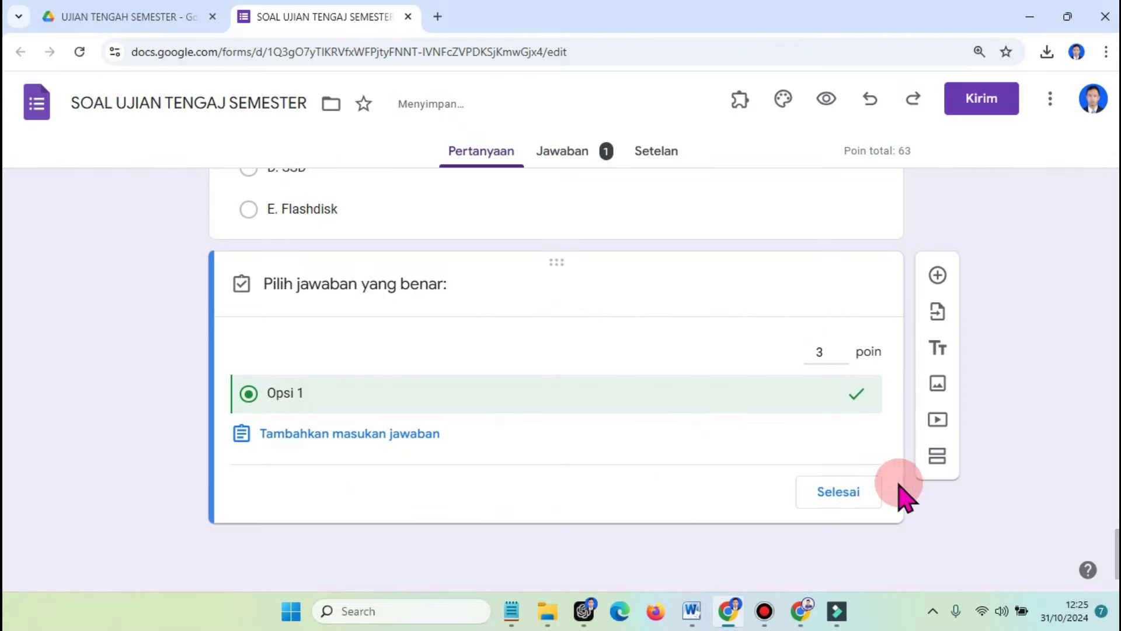
{"action": "left_click", "coordinate": [526, 333]}
{"action": "key", "text": "ctrl+v"}
{"action": "left_click", "coordinate": [312, 500]}
{"action": "left_click", "coordinate": [376, 444]}
{"action": "left_click", "coordinate": [374, 470]}
{"action": "key", "text": "Escape"}
{"action": "left_click", "coordinate": [835, 528]}
Paste question 7's answer choices A to E, Mouse through Modem, from the Word document as its options and assign the question 10 points
{"action": "key", "text": "alt+Tab"}
{"action": "left_click_drag", "start_coordinate": [303, 415], "coordinate": [355, 472]}
{"action": "key", "text": "ctrl+c"}
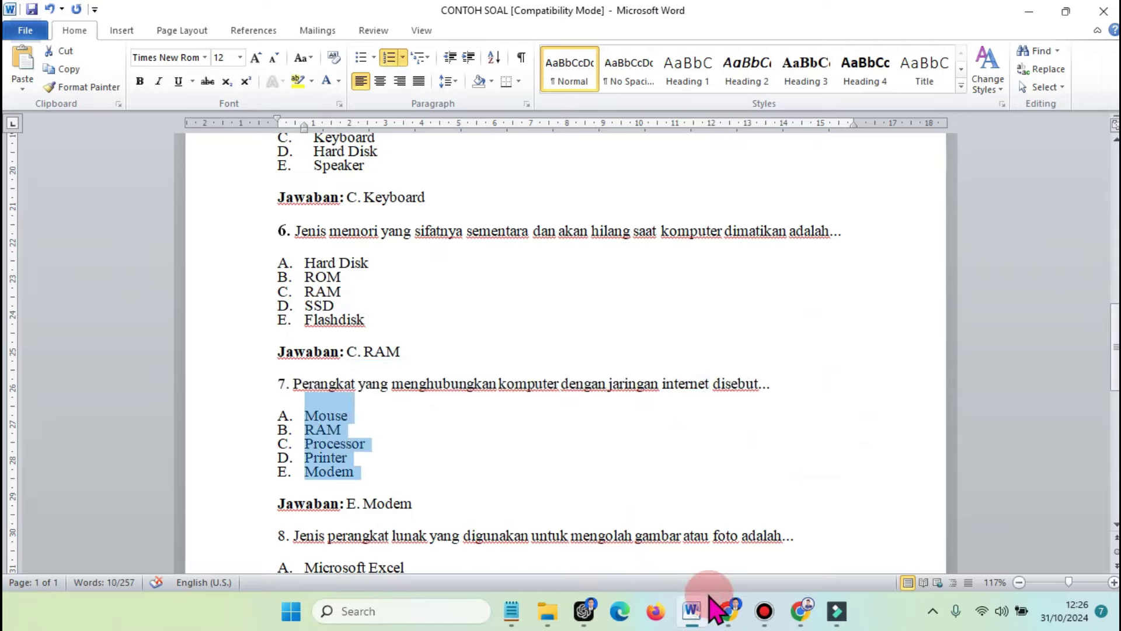
{"action": "left_click", "coordinate": [726, 610]}
{"action": "key", "text": "ctrl+v"}
{"action": "left_click", "coordinate": [318, 566]}
{"action": "left_click", "coordinate": [838, 556]}
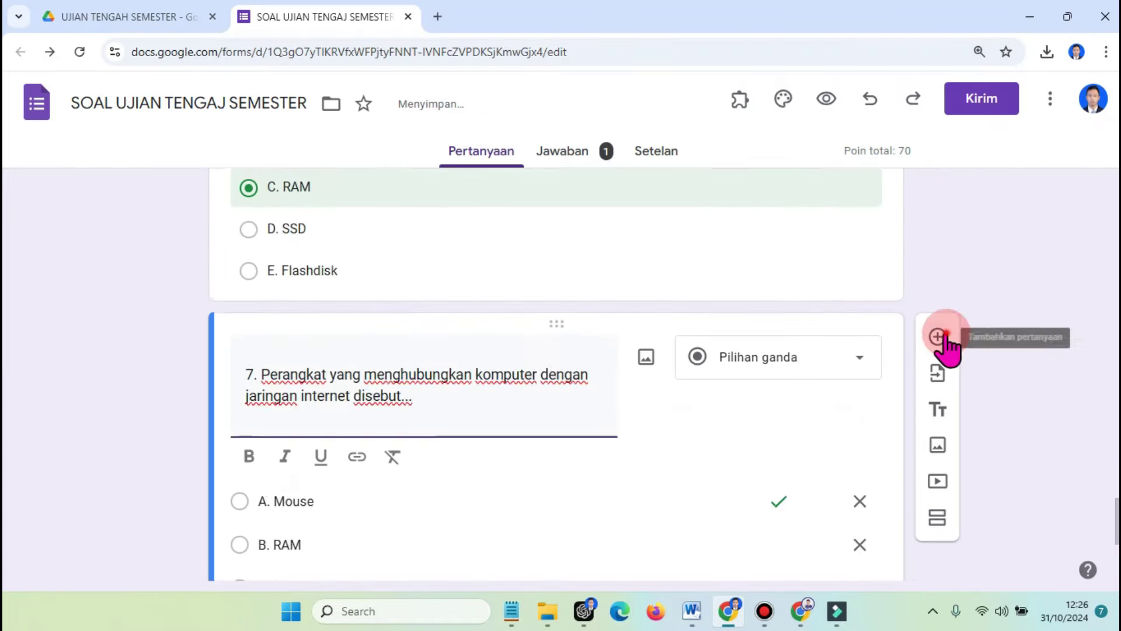
Paste question 10's answer choices A to E, CPU through Speaker, from the Word document as the form question's options
{"action": "key", "text": "alt+Tab"}
{"action": "scroll", "coordinate": [508, 408], "scroll_direction": "down", "scroll_amount": 2}
{"action": "triple_click", "coordinate": [280, 440]}
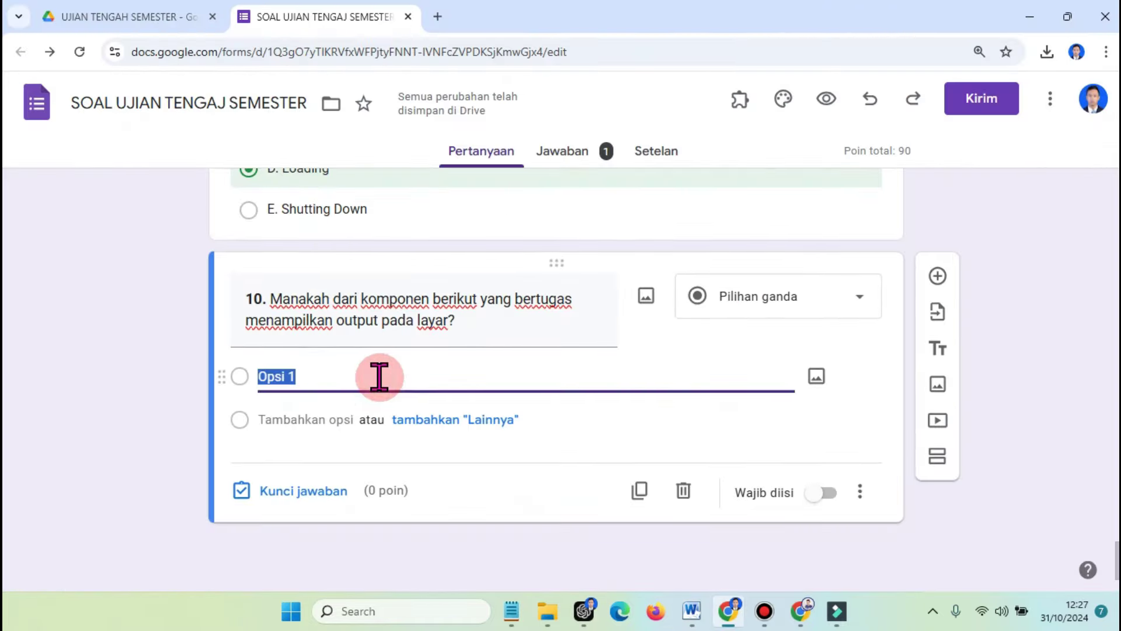
{"action": "key", "text": "ctrl+v"}
Set question 10's answer key to C. Monitor, assign the question 10 points, and finish the answer key
{"action": "left_click", "coordinate": [309, 502]}
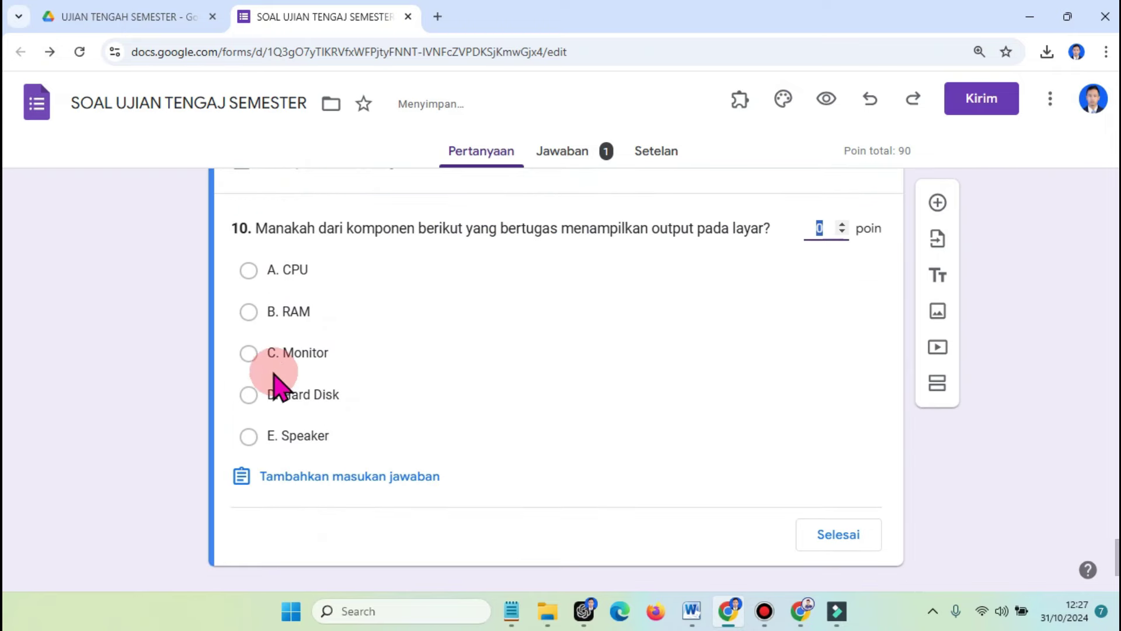
{"action": "left_click", "coordinate": [306, 350]}
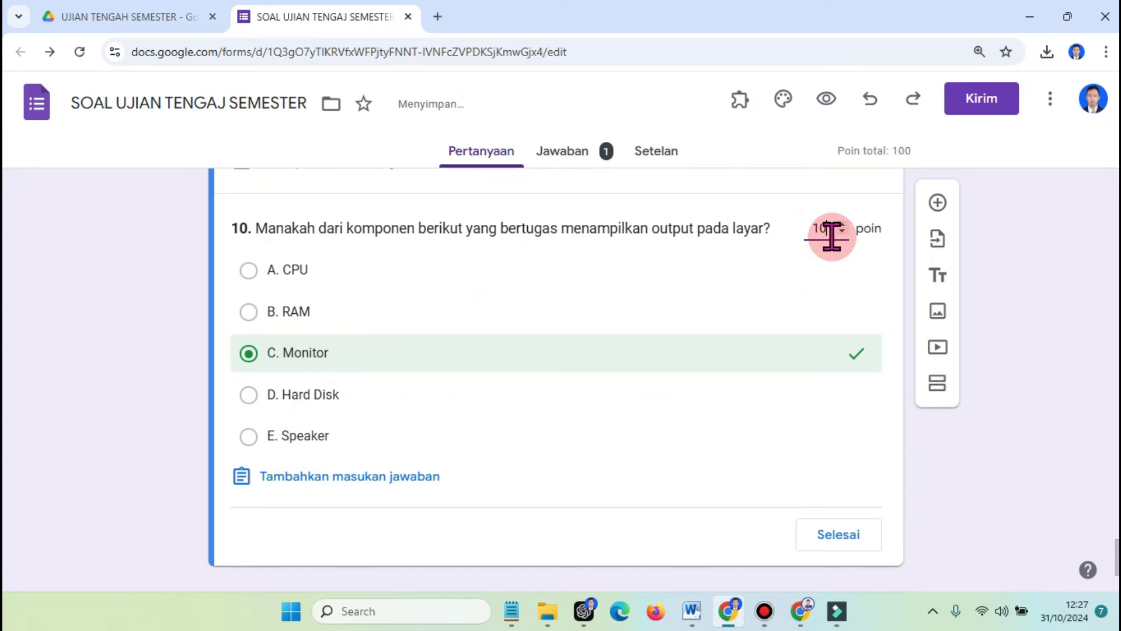
{"action": "left_click", "coordinate": [873, 536]}
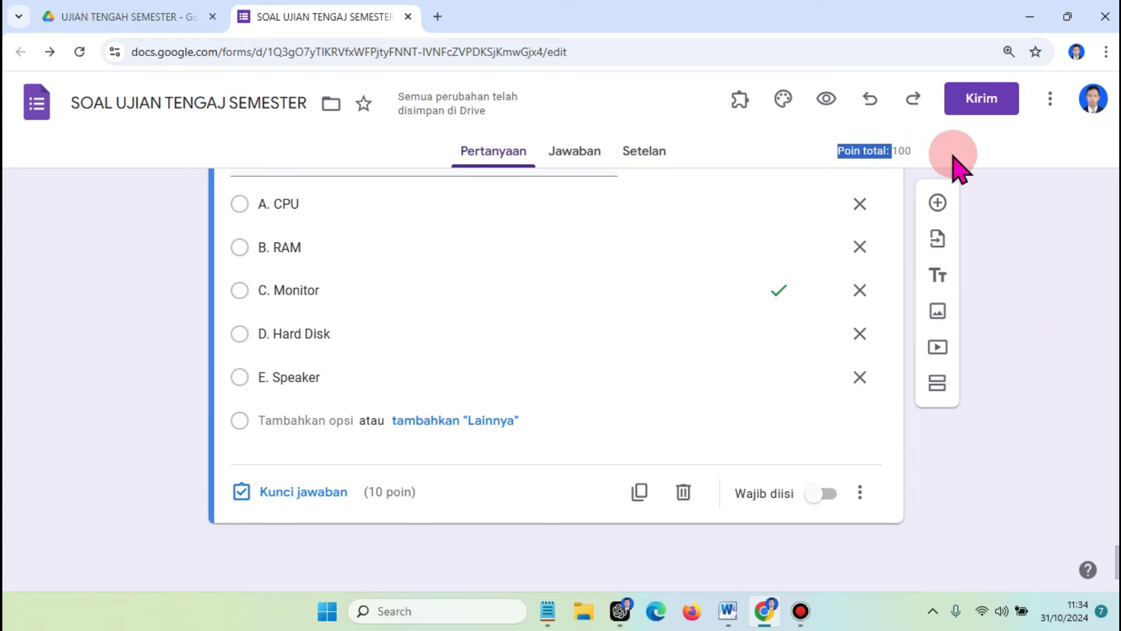
Open a preview of the form and examine its first section with the exam title and student identity fields
{"action": "scroll", "coordinate": [1026, 408], "scroll_direction": "up", "scroll_amount": 20}
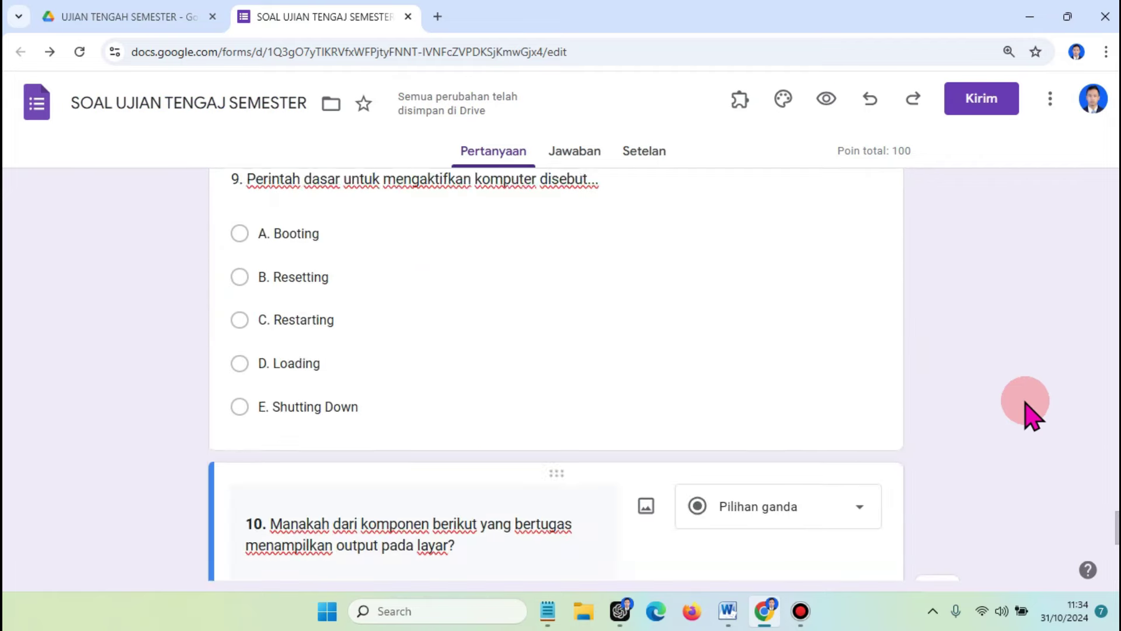
{"action": "scroll", "coordinate": [1016, 397], "scroll_direction": "up", "scroll_amount": 15}
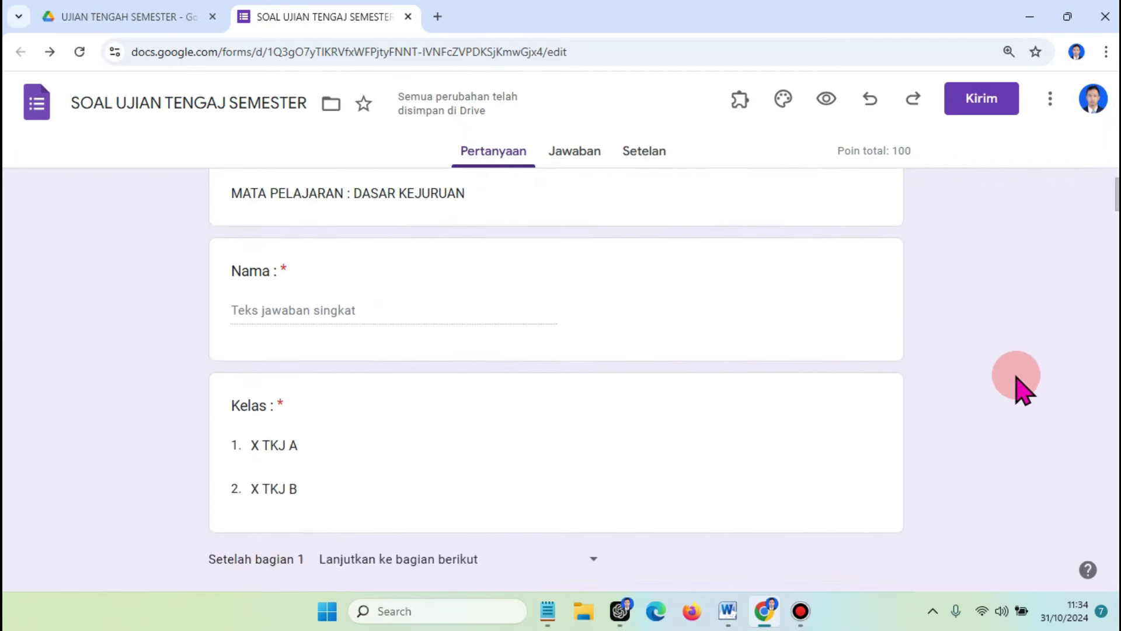
{"action": "left_click", "coordinate": [816, 102]}
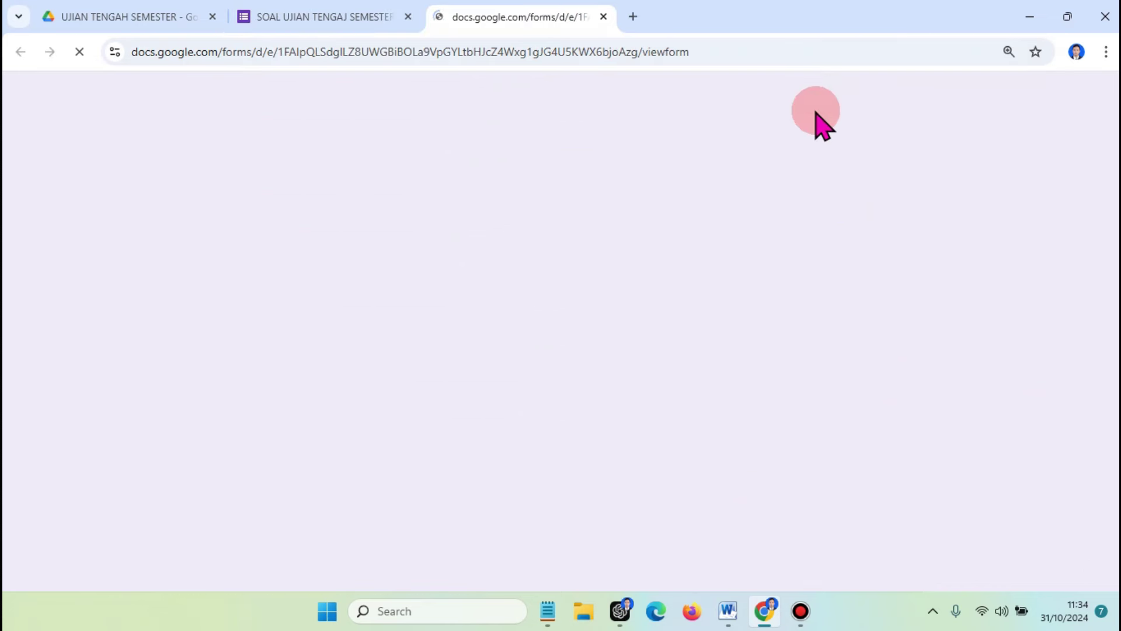
{"action": "scroll", "coordinate": [958, 357], "scroll_direction": "down", "scroll_amount": 3}
{"action": "scroll", "coordinate": [966, 370], "scroll_direction": "up", "scroll_amount": 2}
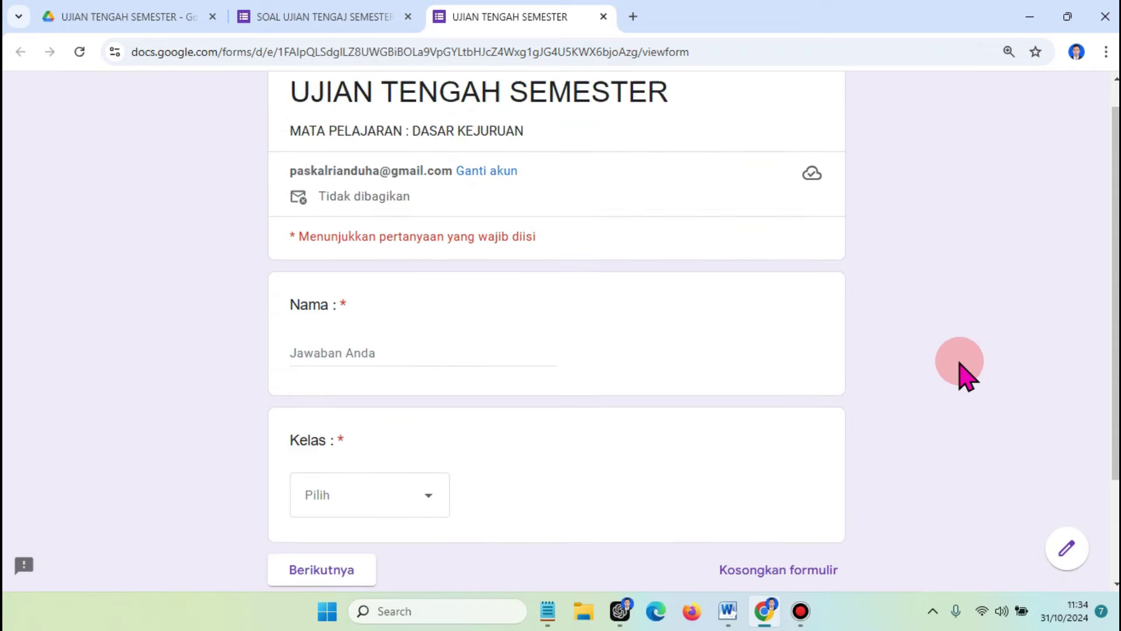
{"action": "scroll", "coordinate": [960, 376], "scroll_direction": "down", "scroll_amount": 2}
{"action": "scroll", "coordinate": [960, 376], "scroll_direction": "up", "scroll_amount": 3}
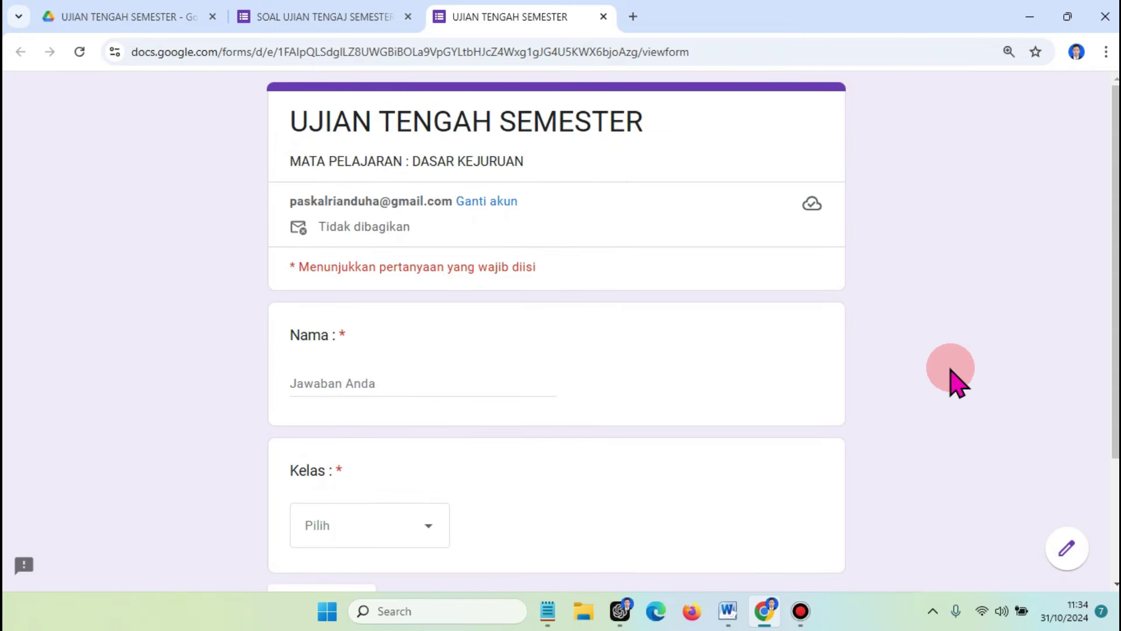
Fill in the student's name in the preview, choose a class, and continue to the multiple-choice section
{"action": "left_click", "coordinate": [290, 390]}
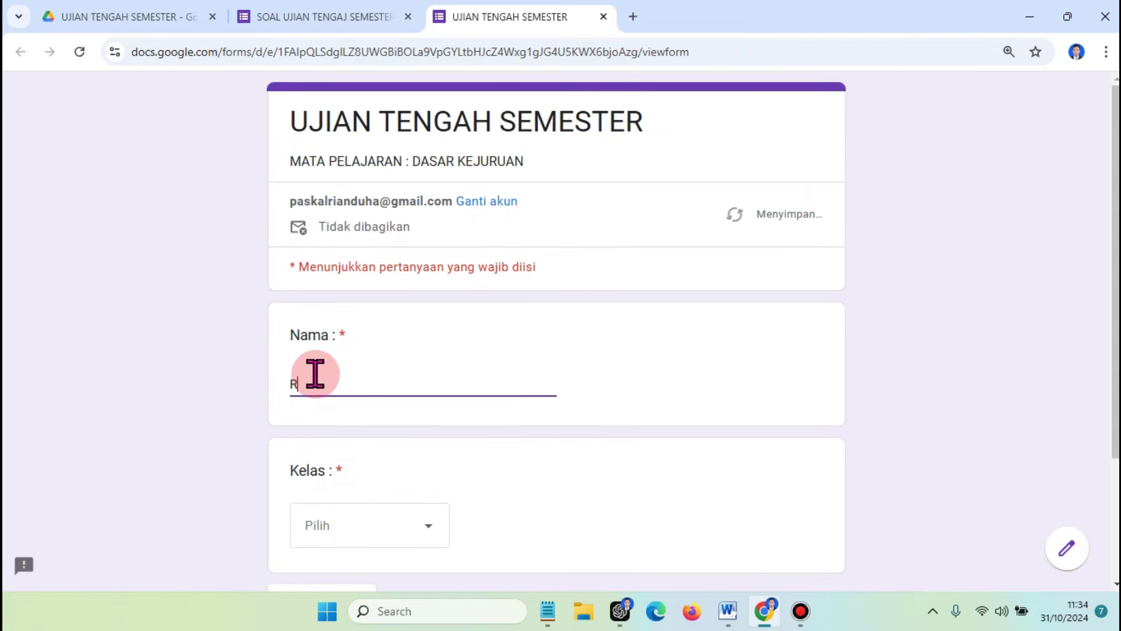
{"action": "type", "text": "Rian"}
{"action": "scroll", "coordinate": [408, 356], "scroll_direction": "down", "scroll_amount": 3}
{"action": "left_click", "coordinate": [415, 353]}
{"action": "left_click", "coordinate": [400, 414]}
{"action": "left_click", "coordinate": [327, 446]}
Examine the order, answer choices, images and points of the multiple-choice questions in the preview
{"action": "scroll", "coordinate": [876, 401], "scroll_direction": "down", "scroll_amount": 8}
{"action": "scroll", "coordinate": [882, 393], "scroll_direction": "down", "scroll_amount": 7}
{"action": "scroll", "coordinate": [882, 393], "scroll_direction": "up", "scroll_amount": 14}
{"action": "scroll", "coordinate": [350, 430], "scroll_direction": "down", "scroll_amount": 3}
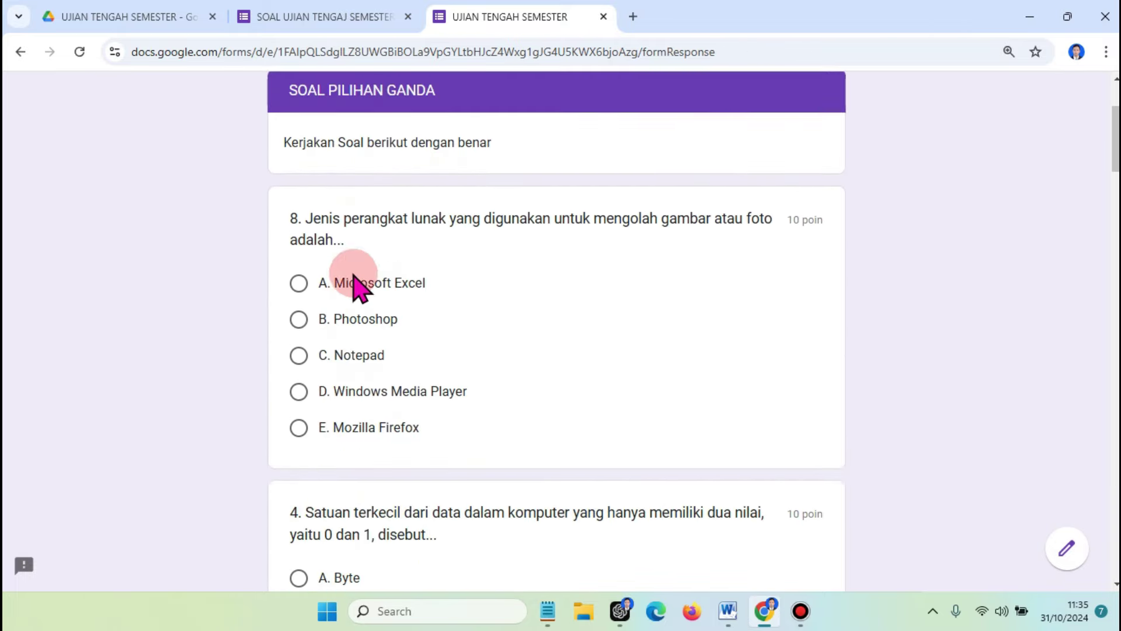
{"action": "scroll", "coordinate": [461, 295], "scroll_direction": "down", "scroll_amount": 20}
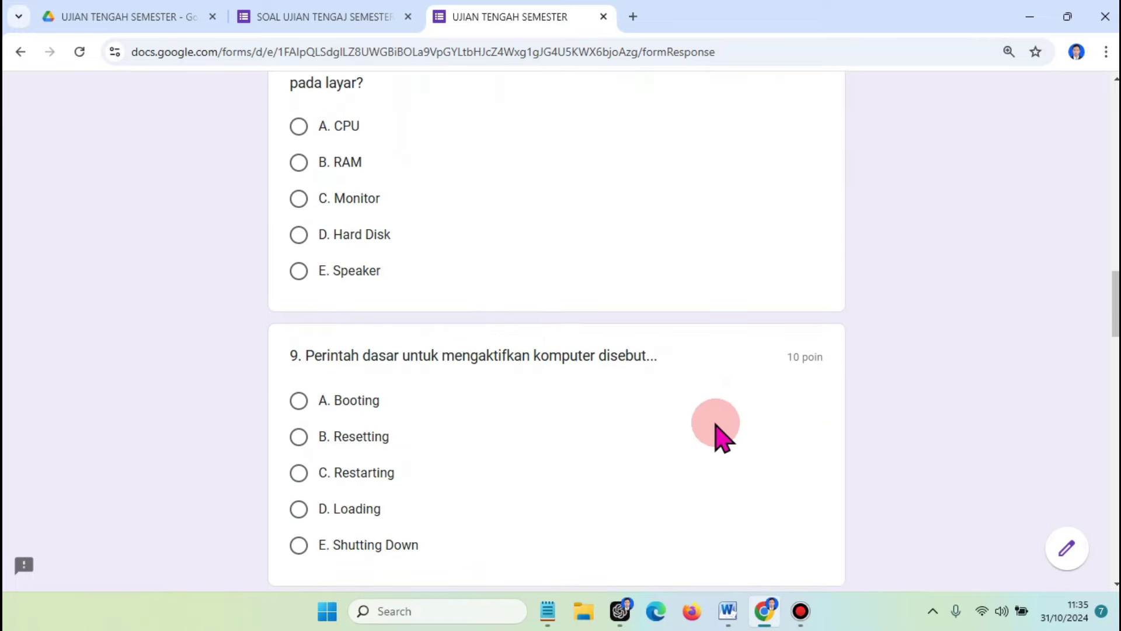
{"action": "scroll", "coordinate": [759, 435], "scroll_direction": "up", "scroll_amount": 3}
{"action": "scroll", "coordinate": [800, 430], "scroll_direction": "down", "scroll_amount": 20}
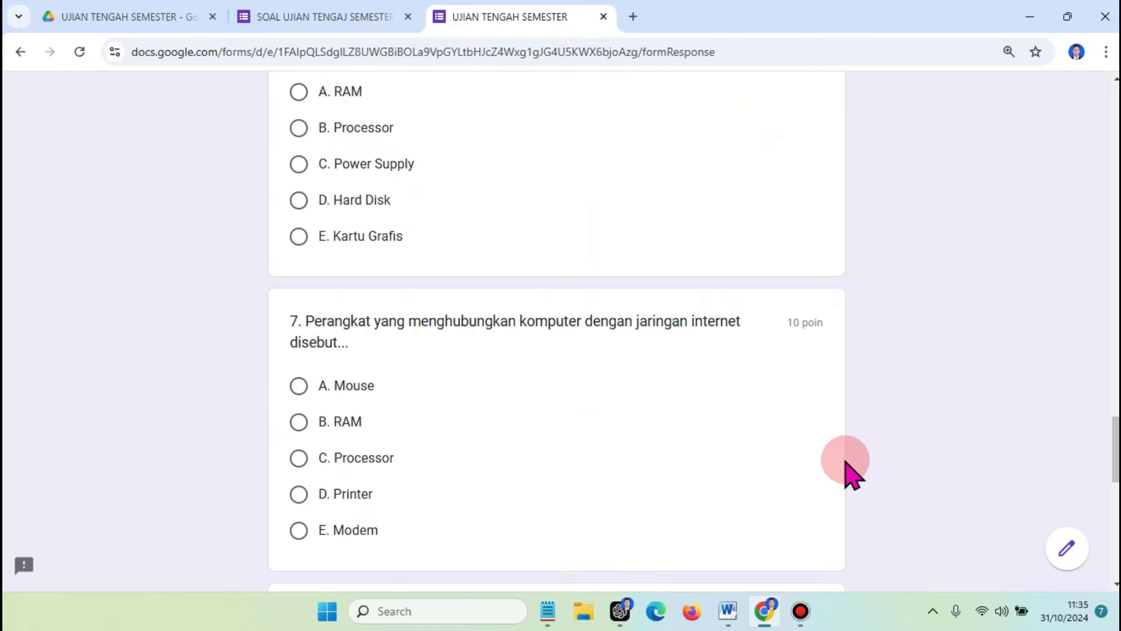
{"action": "scroll", "coordinate": [847, 471], "scroll_direction": "up", "scroll_amount": 20}
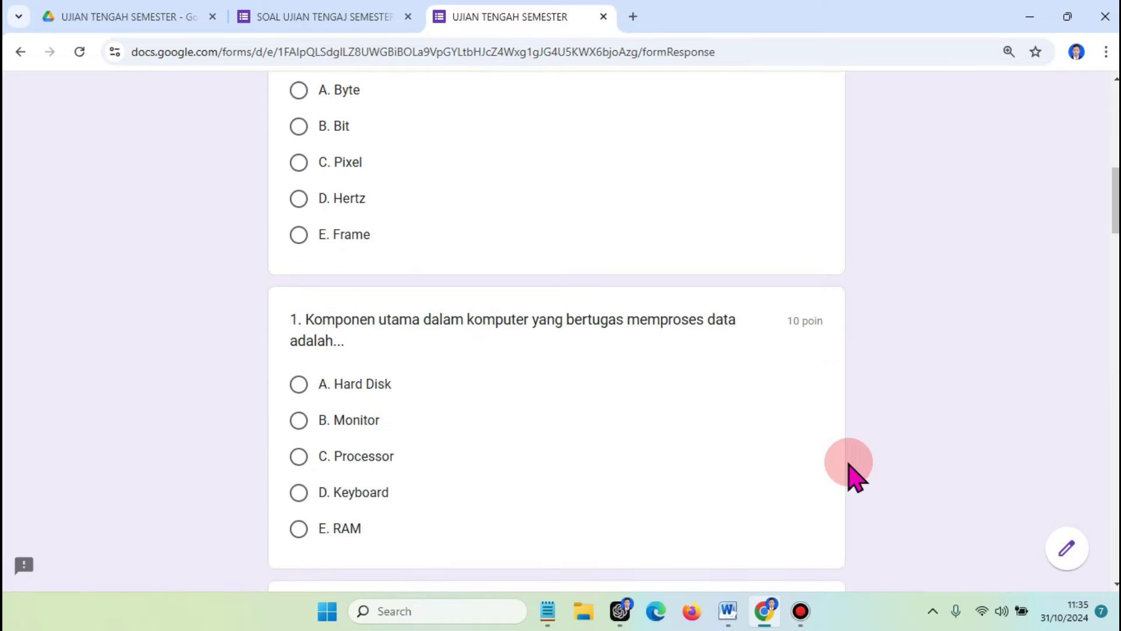
Close the form preview and bring up the form's shareable link in the send options
{"action": "left_click", "coordinate": [603, 16]}
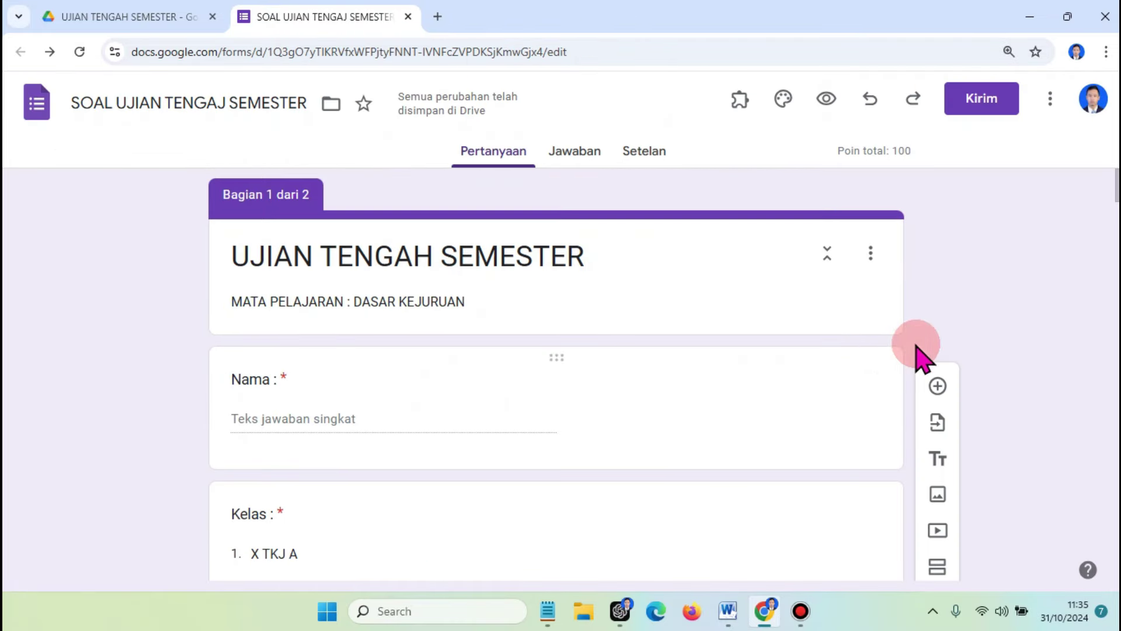
{"action": "left_click", "coordinate": [971, 108]}
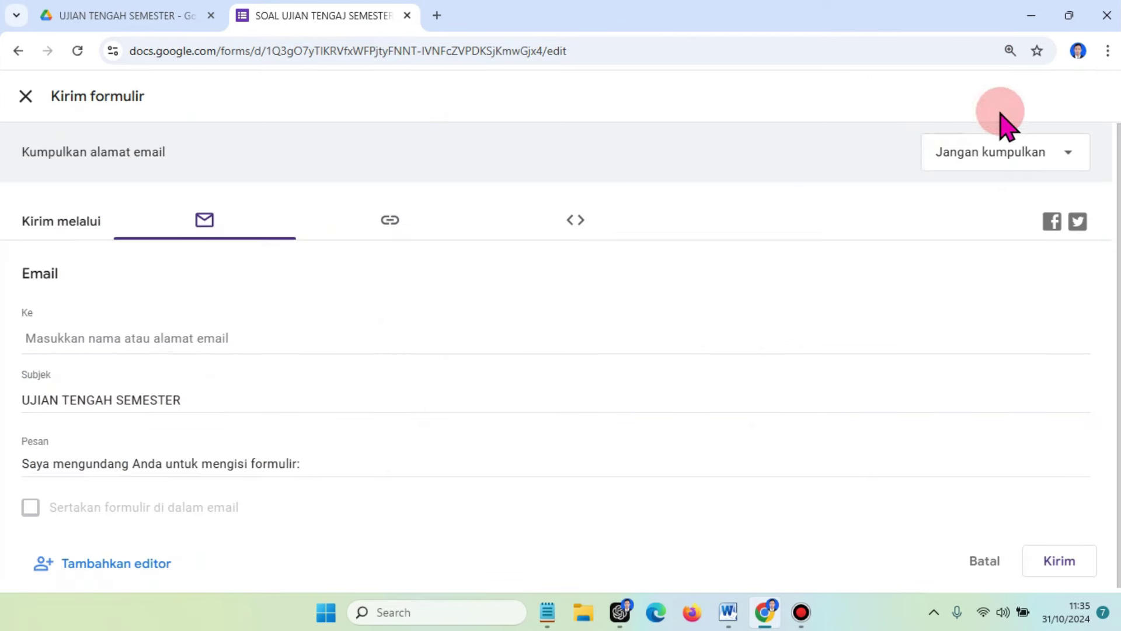
{"action": "left_click", "coordinate": [388, 235]}
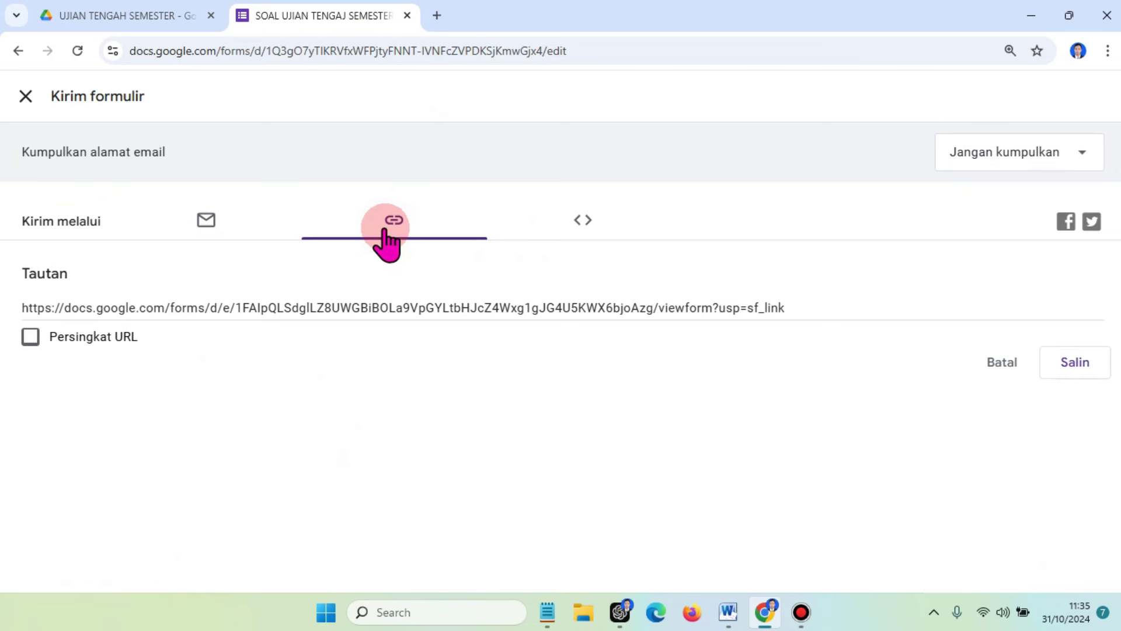
Shorten the form's URL, copy the link, and bring up the form's responses overview
{"action": "left_click", "coordinate": [30, 337]}
{"action": "left_click", "coordinate": [1073, 362]}
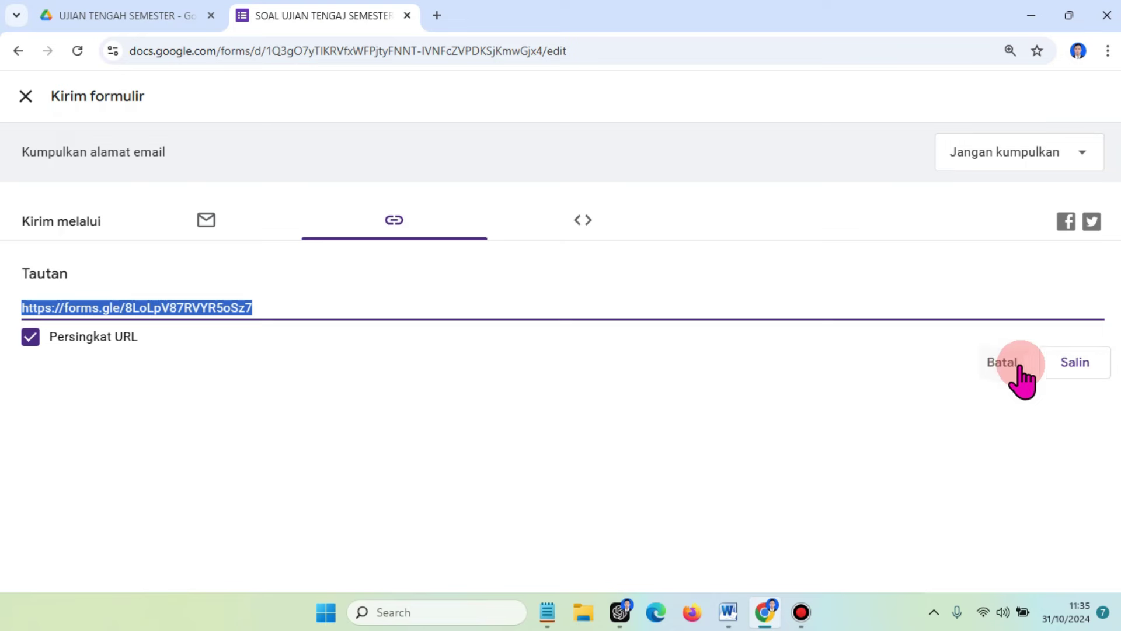
{"action": "left_click", "coordinate": [26, 97]}
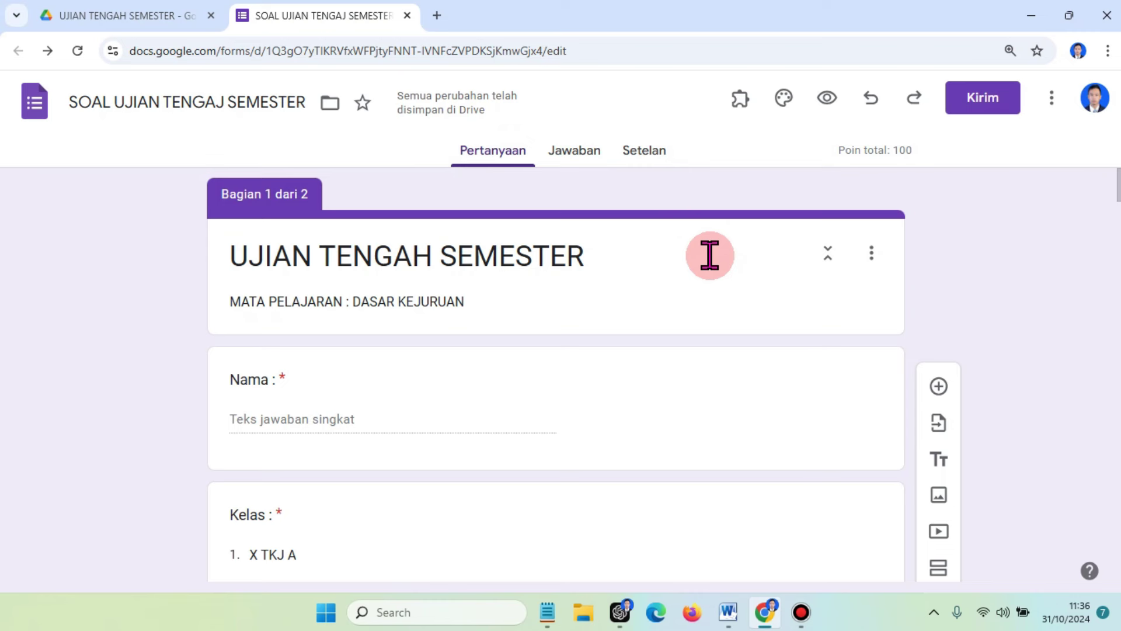
{"action": "left_click", "coordinate": [580, 153]}
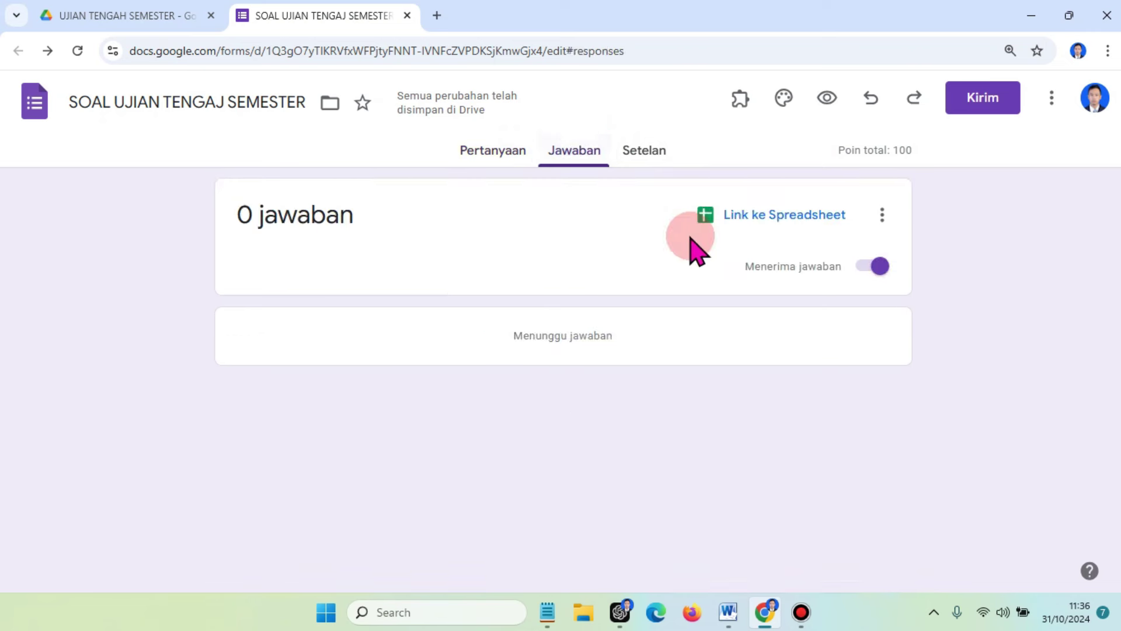
In the student's copy of the form, choose class X TKJ A, enter the student's name, and continue to the multiple-choice section
{"action": "mouse_move", "coordinate": [541, 601]}
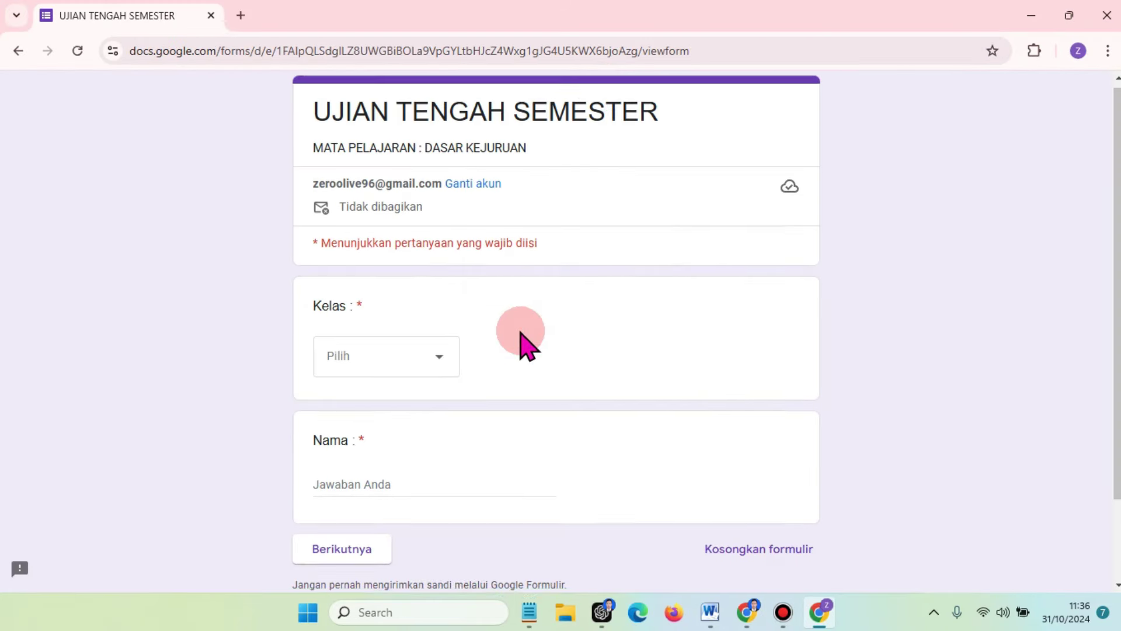
{"action": "scroll", "coordinate": [521, 336], "scroll_direction": "down", "scroll_amount": 2}
{"action": "left_click", "coordinate": [435, 269]}
{"action": "left_click", "coordinate": [409, 311]}
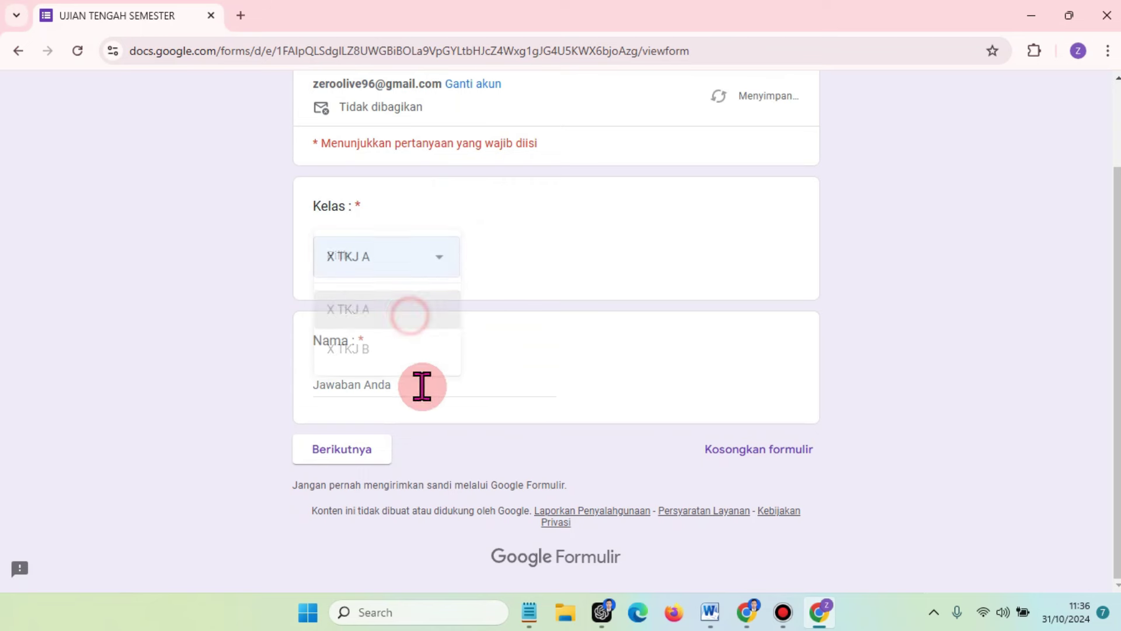
{"action": "left_click", "coordinate": [426, 385]}
{"action": "type", "text": "Rian"}
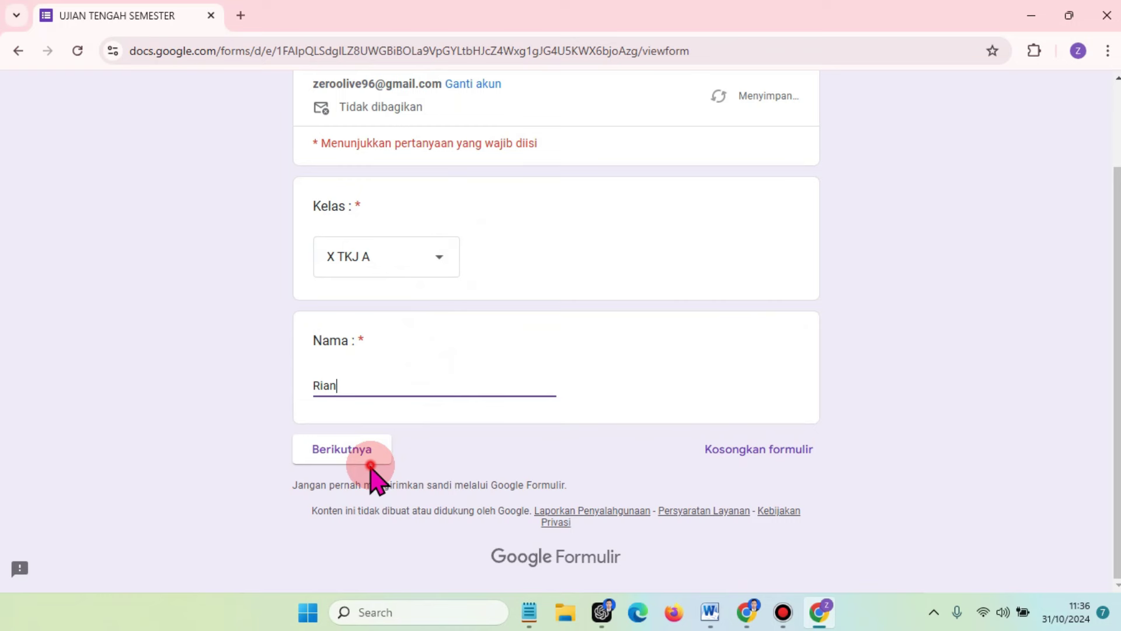
{"action": "left_click", "coordinate": [371, 458]}
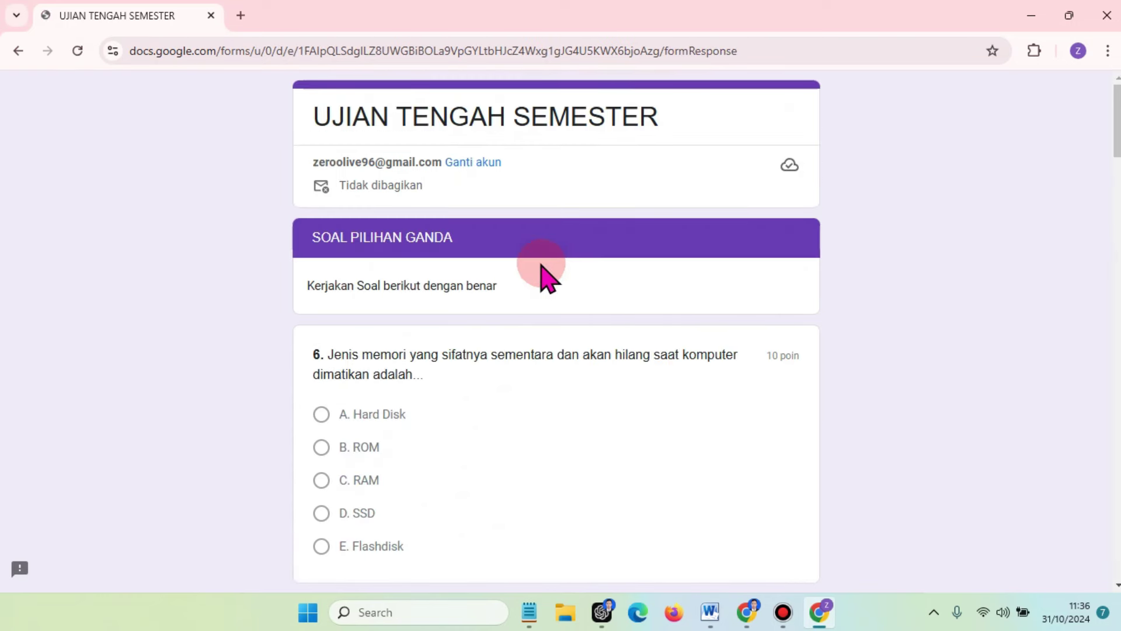
Answer question 6, and choose Hertz for question 4 and Loading for question 9
{"action": "left_click", "coordinate": [325, 443]}
{"action": "scroll", "coordinate": [350, 455], "scroll_direction": "down", "scroll_amount": 5}
{"action": "scroll", "coordinate": [363, 313], "scroll_direction": "up", "scroll_amount": 3}
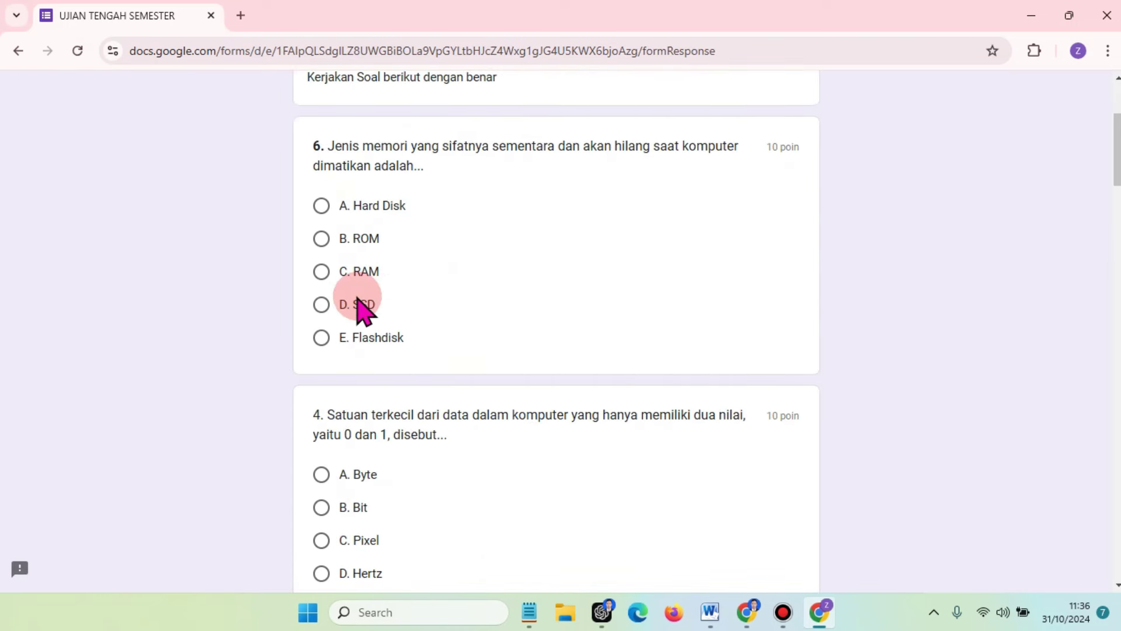
{"action": "left_click", "coordinate": [321, 279]}
{"action": "scroll", "coordinate": [408, 342], "scroll_direction": "down", "scroll_amount": 5}
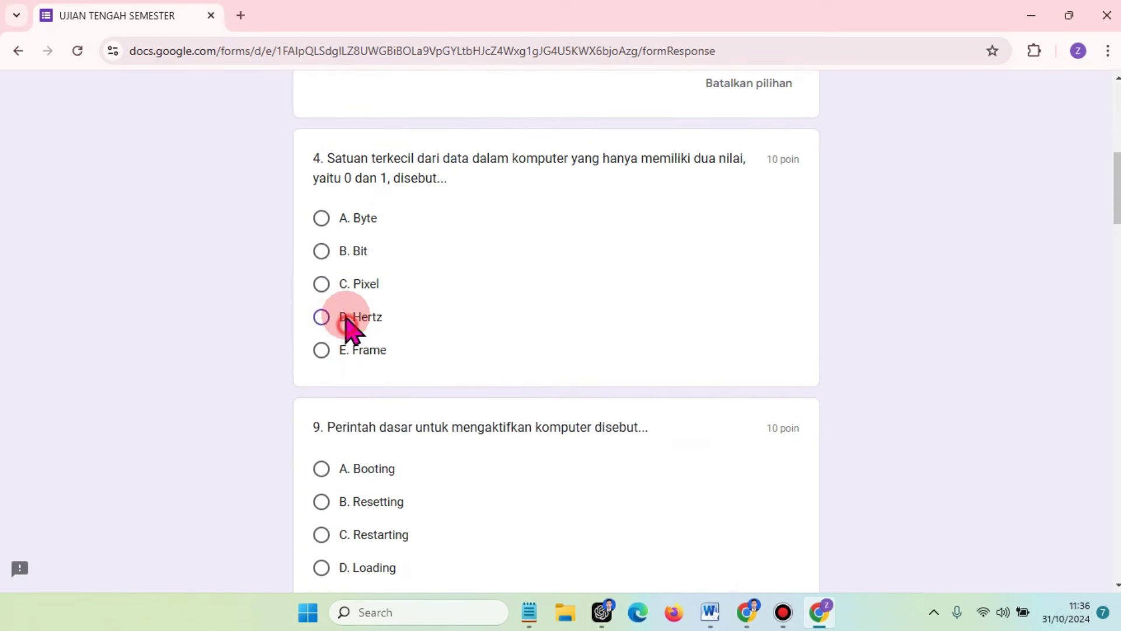
{"action": "left_click", "coordinate": [351, 325]}
{"action": "scroll", "coordinate": [354, 350], "scroll_direction": "down", "scroll_amount": 3}
{"action": "left_click", "coordinate": [353, 435]}
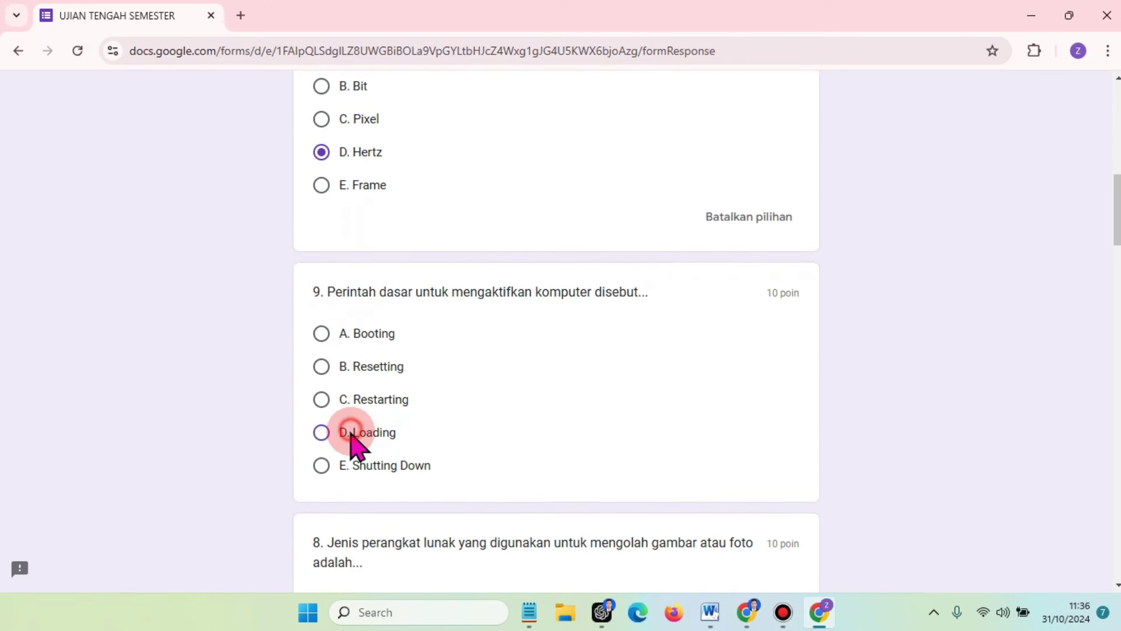
Answer question 8 and the questions that follow it, choosing Mouse for question 7
{"action": "scroll", "coordinate": [368, 420], "scroll_direction": "down", "scroll_amount": 5}
{"action": "left_click", "coordinate": [353, 338]}
{"action": "scroll", "coordinate": [374, 391], "scroll_direction": "down", "scroll_amount": 4}
{"action": "left_click", "coordinate": [362, 388]}
{"action": "scroll", "coordinate": [368, 403], "scroll_direction": "down", "scroll_amount": 4}
{"action": "left_click", "coordinate": [371, 406]}
{"action": "scroll", "coordinate": [391, 467], "scroll_direction": "down", "scroll_amount": 10}
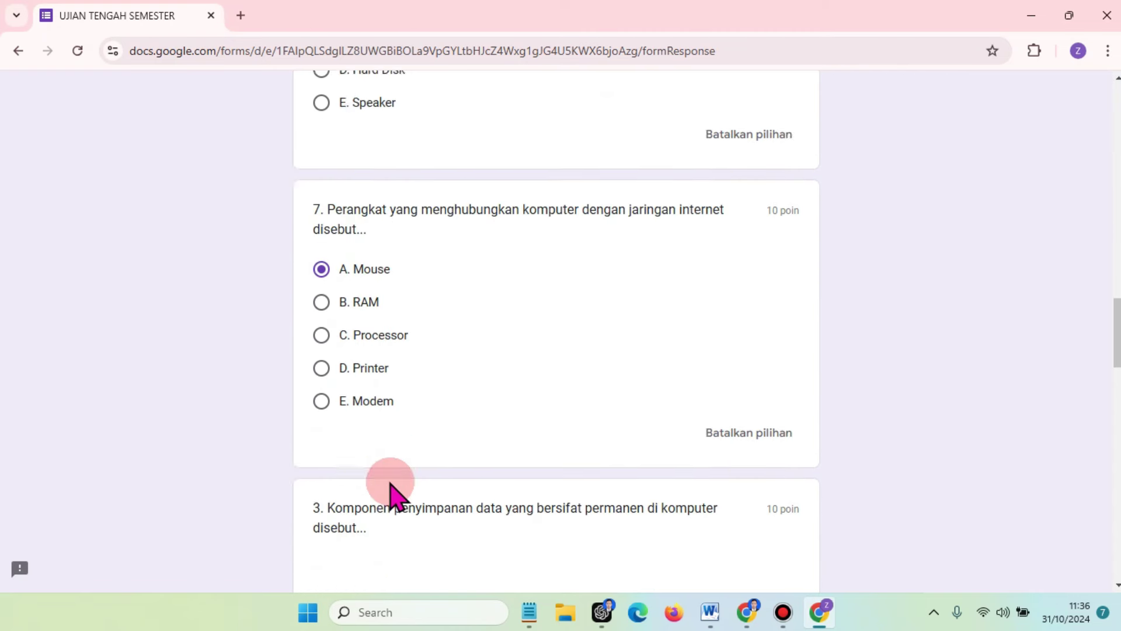
Choose Power Supply for question 3 and Windows for question 2, and submit the exam
{"action": "scroll", "coordinate": [374, 409], "scroll_direction": "down", "scroll_amount": 5}
{"action": "left_click", "coordinate": [357, 359]}
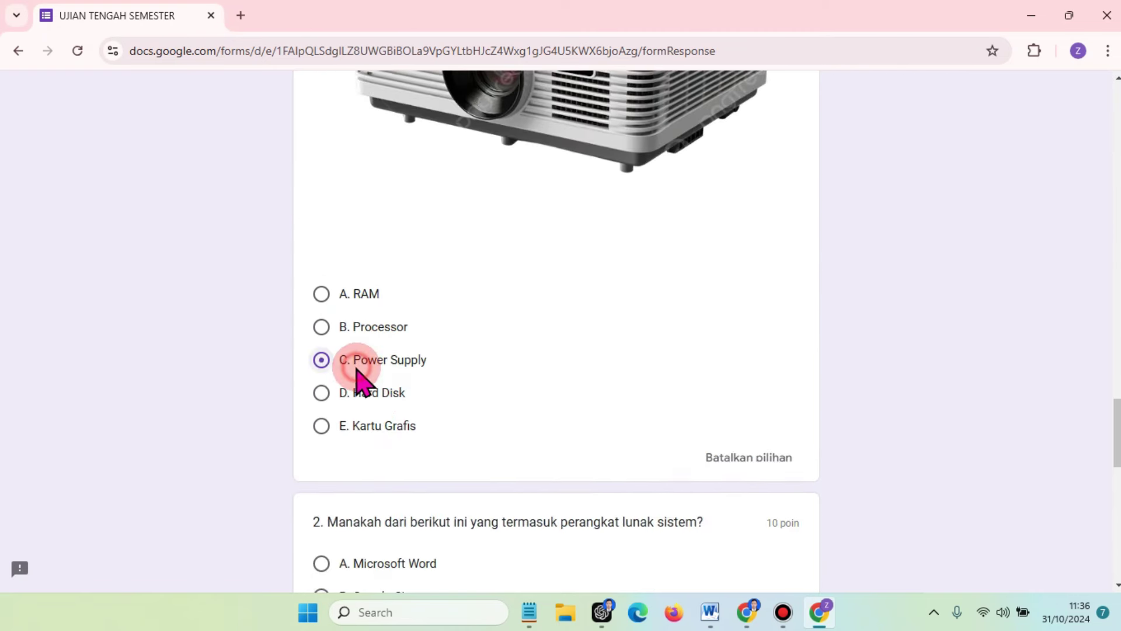
{"action": "scroll", "coordinate": [408, 438], "scroll_direction": "down", "scroll_amount": 4}
{"action": "left_click", "coordinate": [362, 394]}
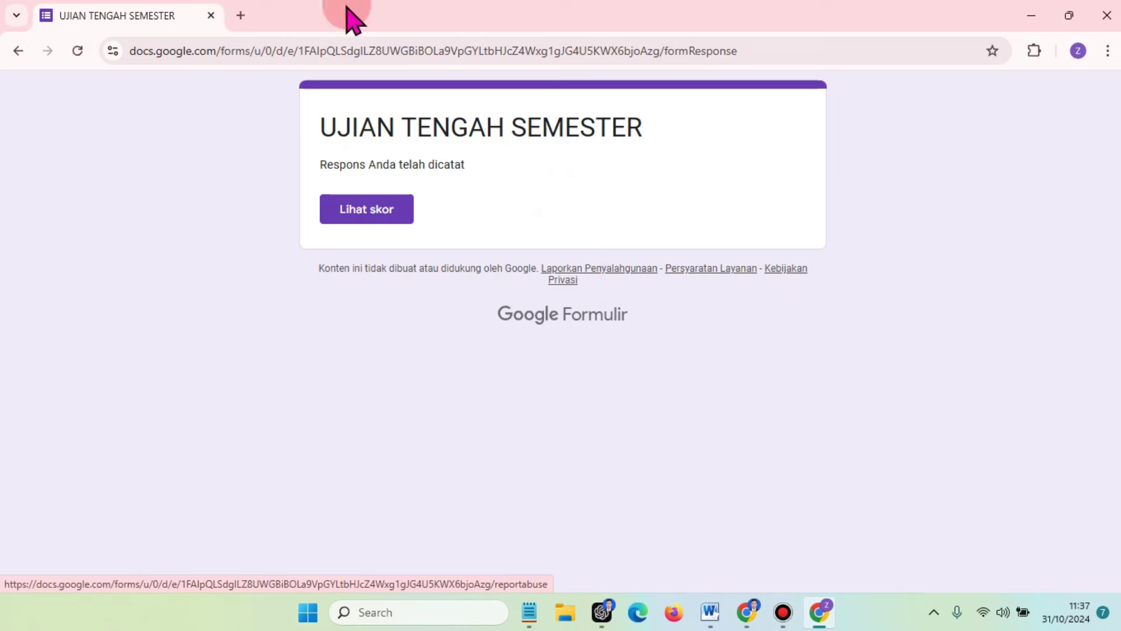
View the score of the submitted exam, examine the graded answers, and return to the form editor's responses
{"action": "left_click", "coordinate": [368, 216]}
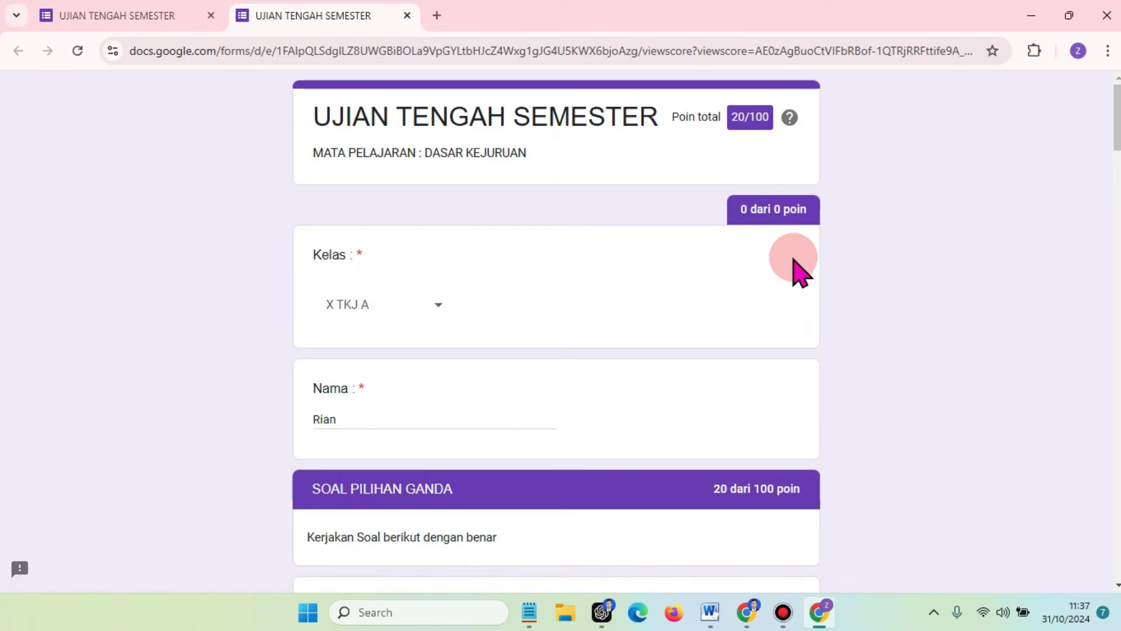
{"action": "scroll", "coordinate": [794, 251], "scroll_direction": "down", "scroll_amount": 4}
{"action": "scroll", "coordinate": [820, 370], "scroll_direction": "down", "scroll_amount": 3}
{"action": "scroll", "coordinate": [821, 362], "scroll_direction": "up", "scroll_amount": 7}
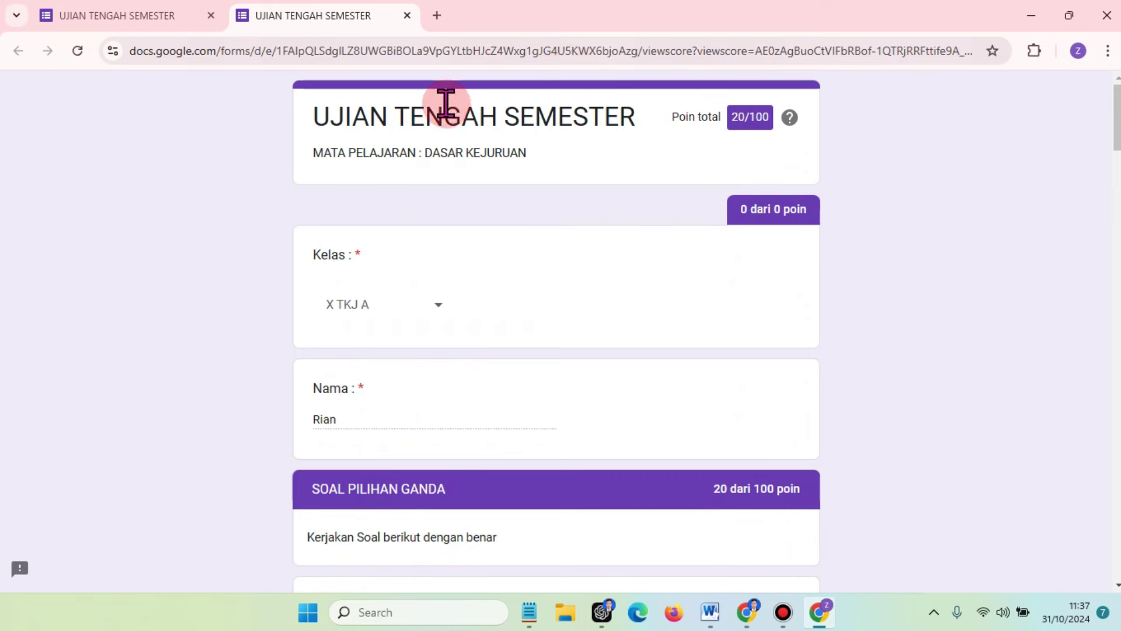
{"action": "left_click", "coordinate": [1034, 10]}
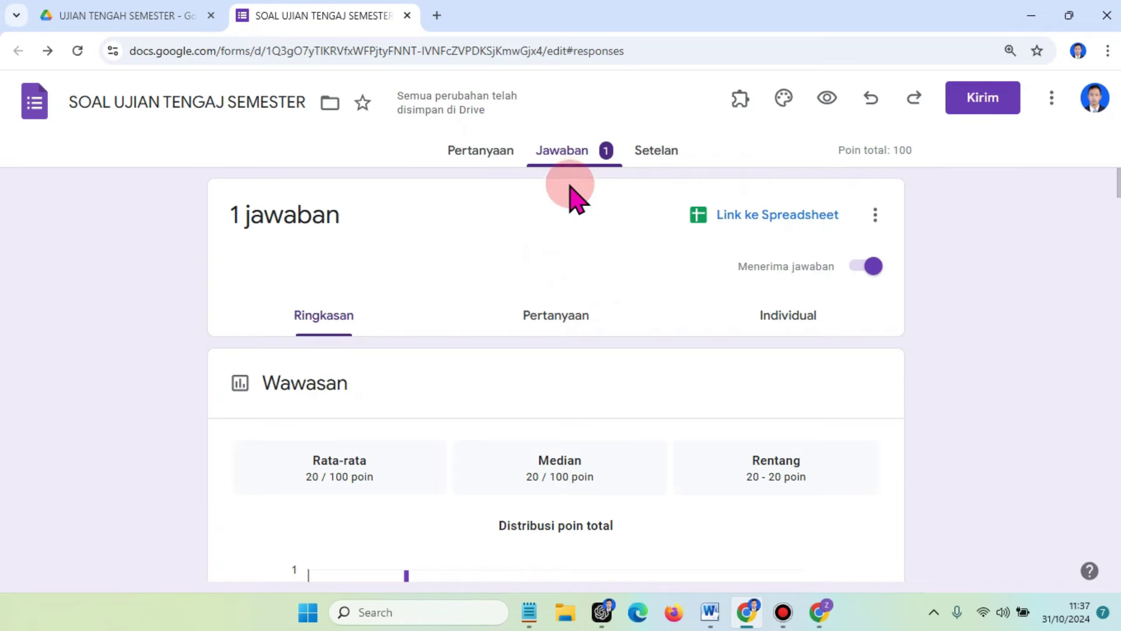
Examine the response summary, including score insights, frequently missed questions, and the name and class answers
{"action": "scroll", "coordinate": [570, 195], "scroll_direction": "down", "scroll_amount": 8}
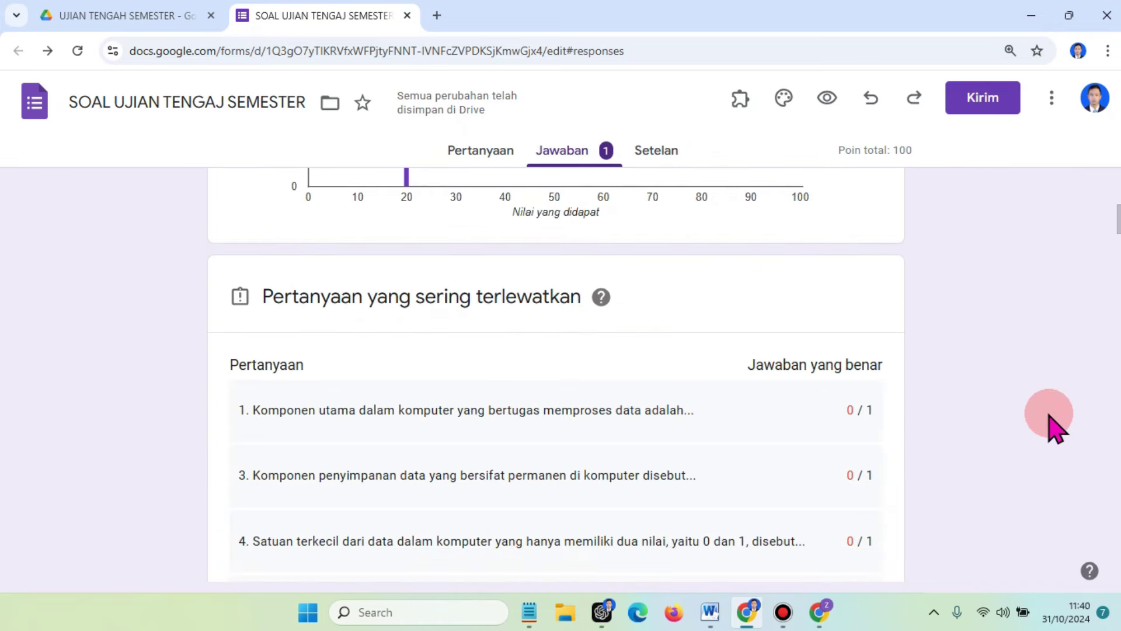
{"action": "scroll", "coordinate": [1054, 429], "scroll_direction": "down", "scroll_amount": 5}
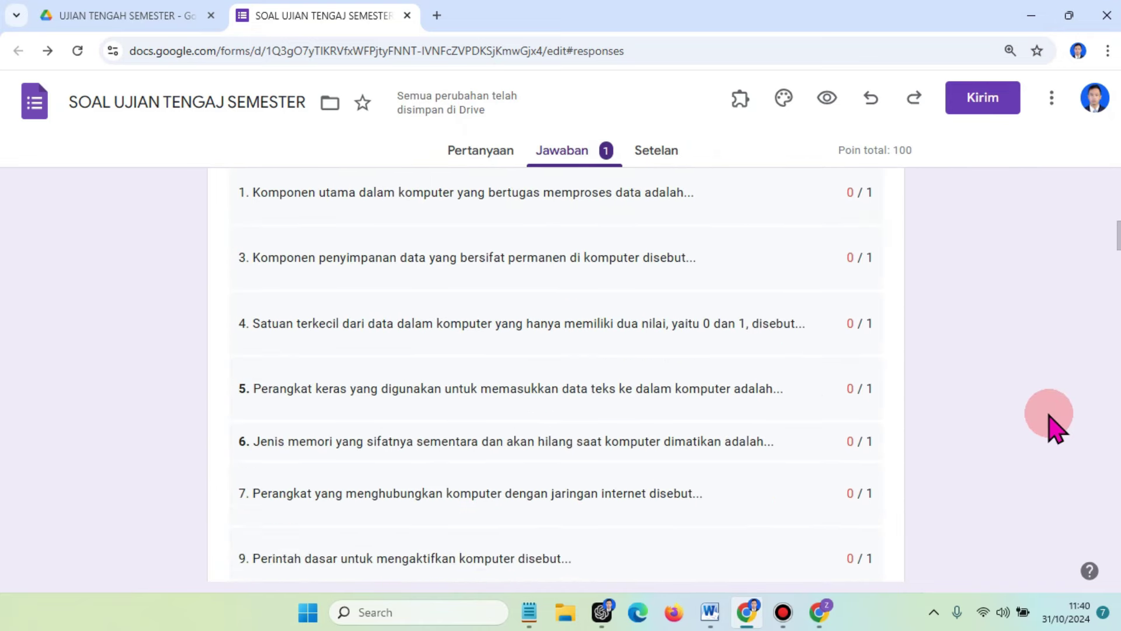
{"action": "scroll", "coordinate": [1054, 429], "scroll_direction": "down", "scroll_amount": 5}
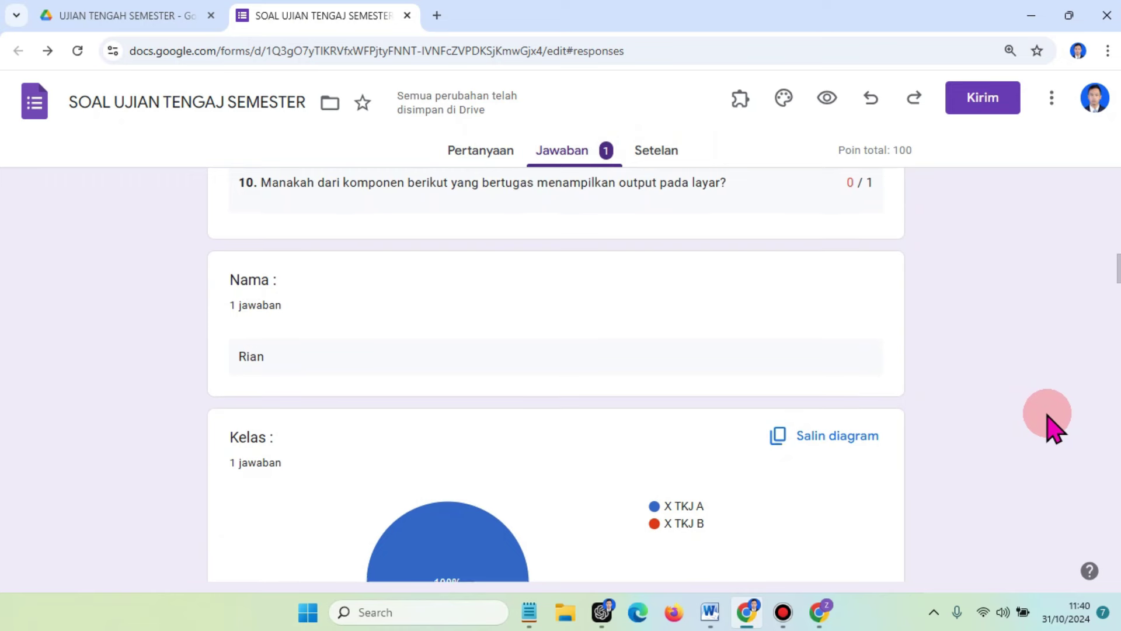
{"action": "scroll", "coordinate": [1054, 429], "scroll_direction": "down", "scroll_amount": 8}
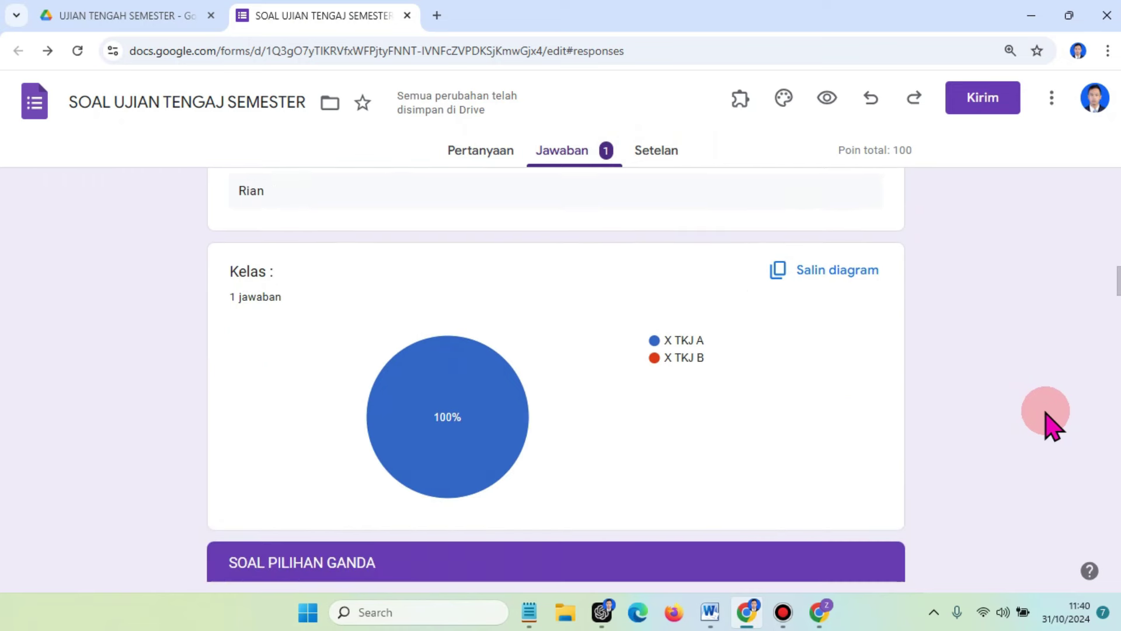
{"action": "scroll", "coordinate": [1051, 425], "scroll_direction": "up", "scroll_amount": 10}
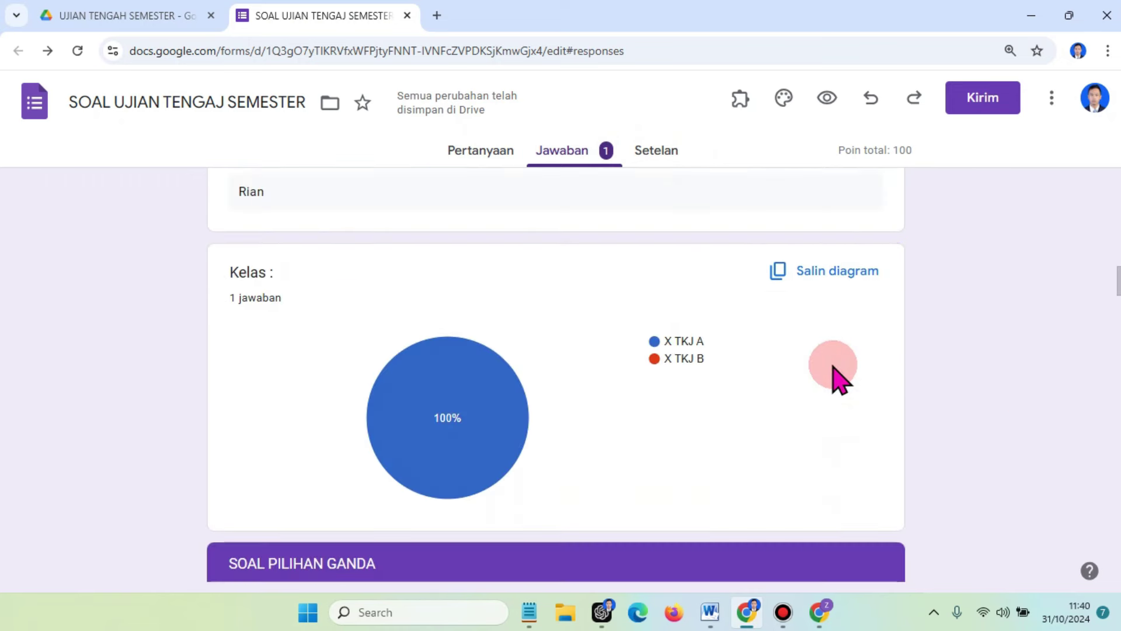
{"action": "scroll", "coordinate": [972, 473], "scroll_direction": "up", "scroll_amount": 5}
{"action": "scroll", "coordinate": [972, 473], "scroll_direction": "up", "scroll_amount": 5}
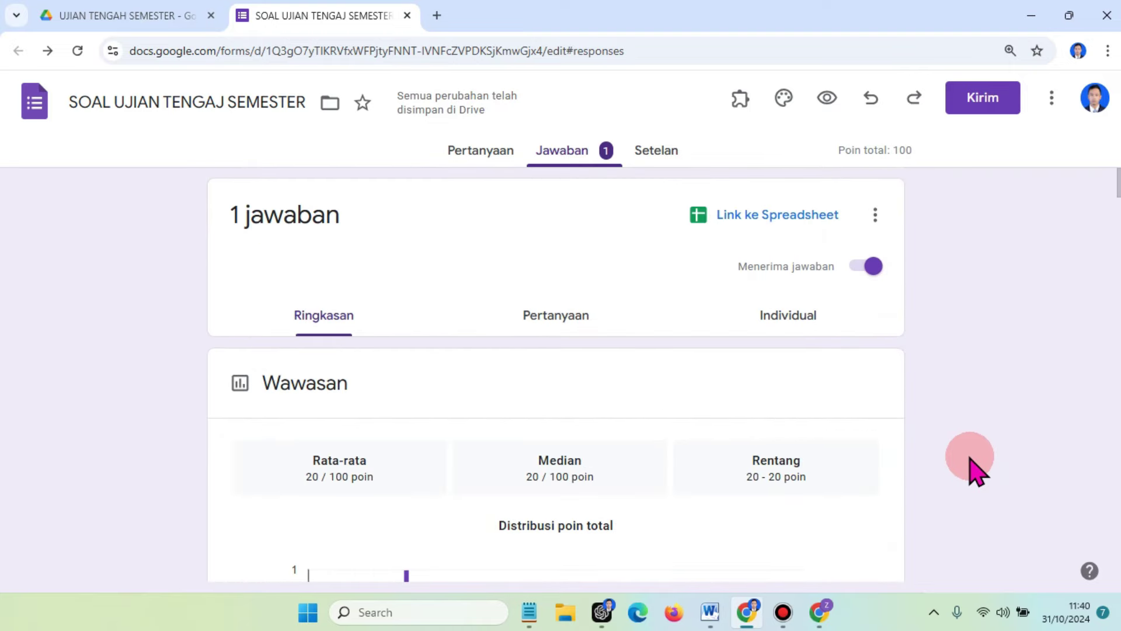
{"action": "scroll", "coordinate": [972, 473], "scroll_direction": "down", "scroll_amount": 3}
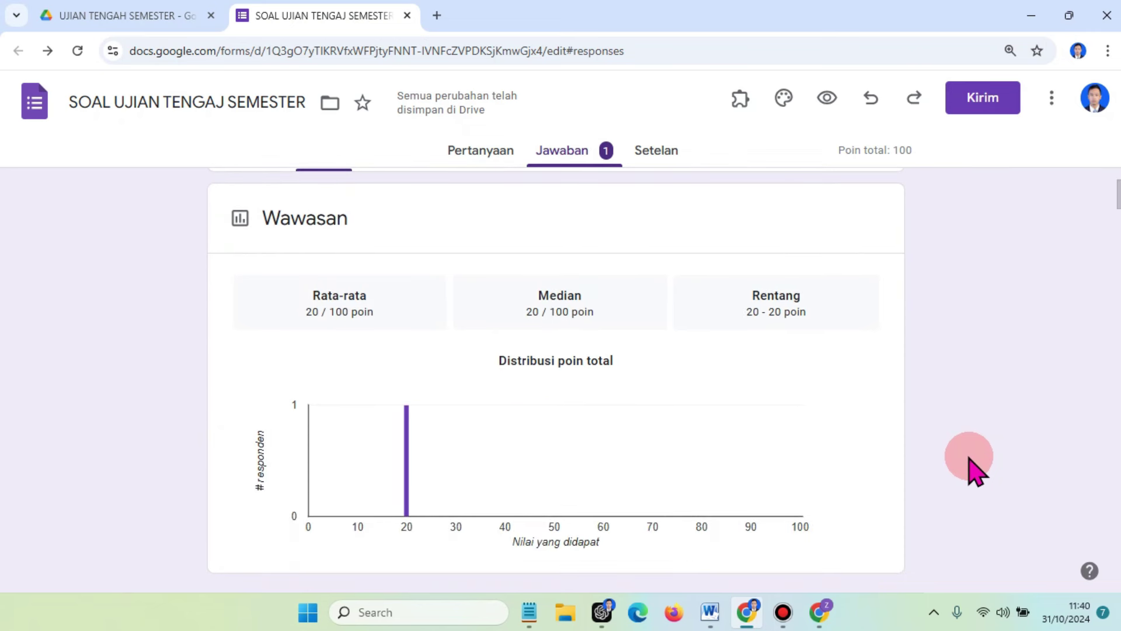
{"action": "scroll", "coordinate": [970, 461], "scroll_direction": "up", "scroll_amount": 3}
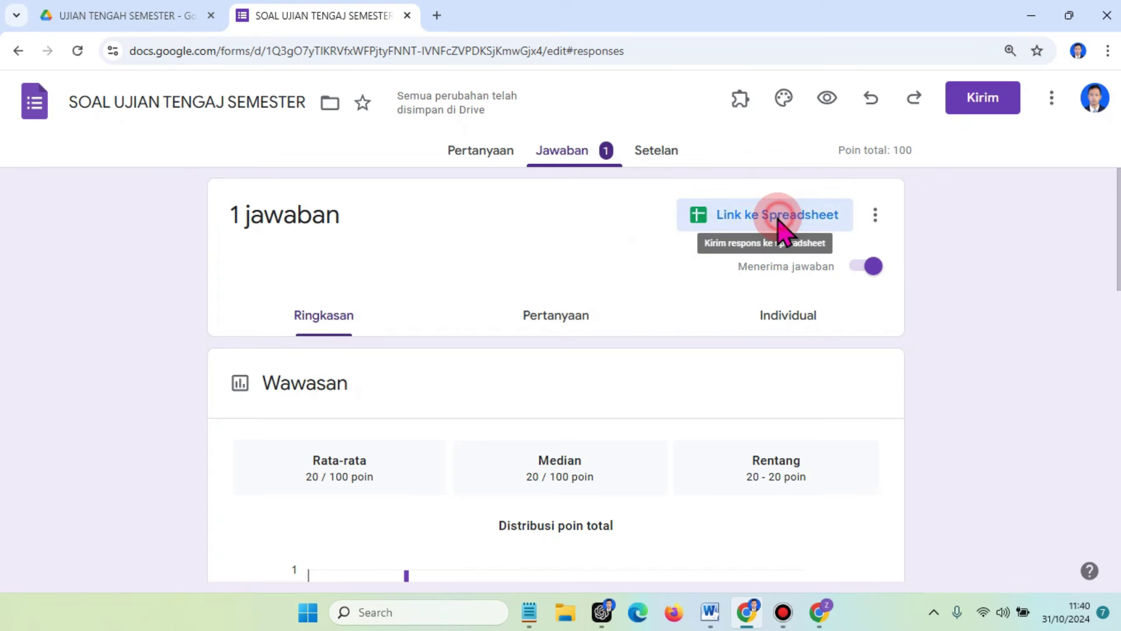
Link the responses to a new spreadsheet named REKAP NILAI UJIAN TENGAJ SEMESTER (Jawaban)
{"action": "left_click", "coordinate": [782, 228]}
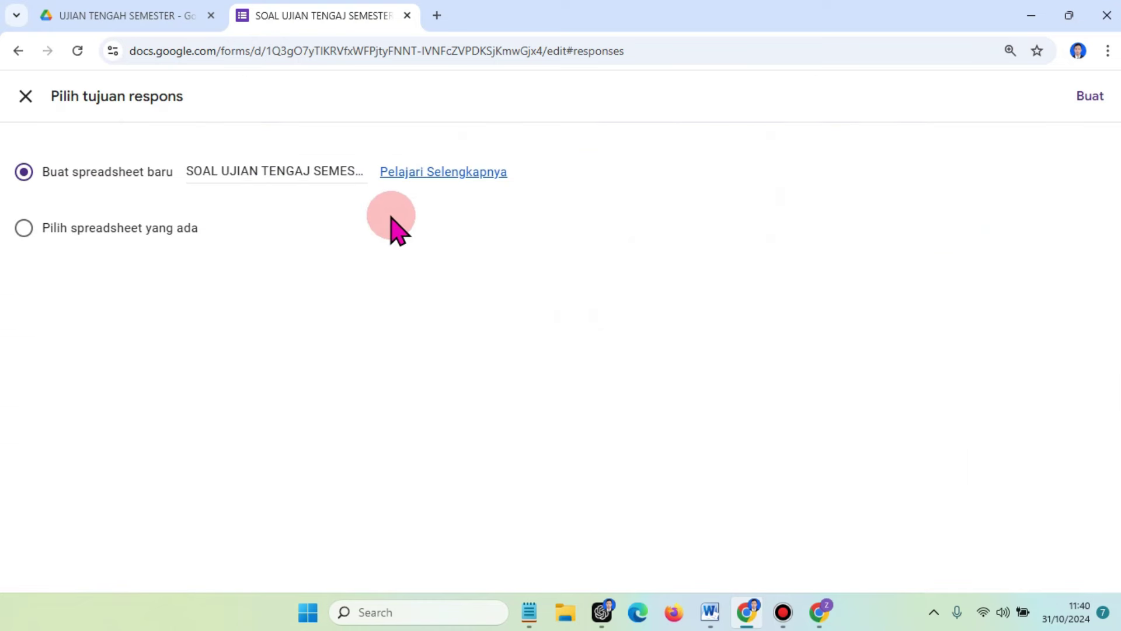
{"action": "left_click_drag", "start_coordinate": [185, 168], "coordinate": [150, 180]}
{"action": "key", "text": "BackSpace"}
{"action": "type", "text": "REKAP NILAI"}
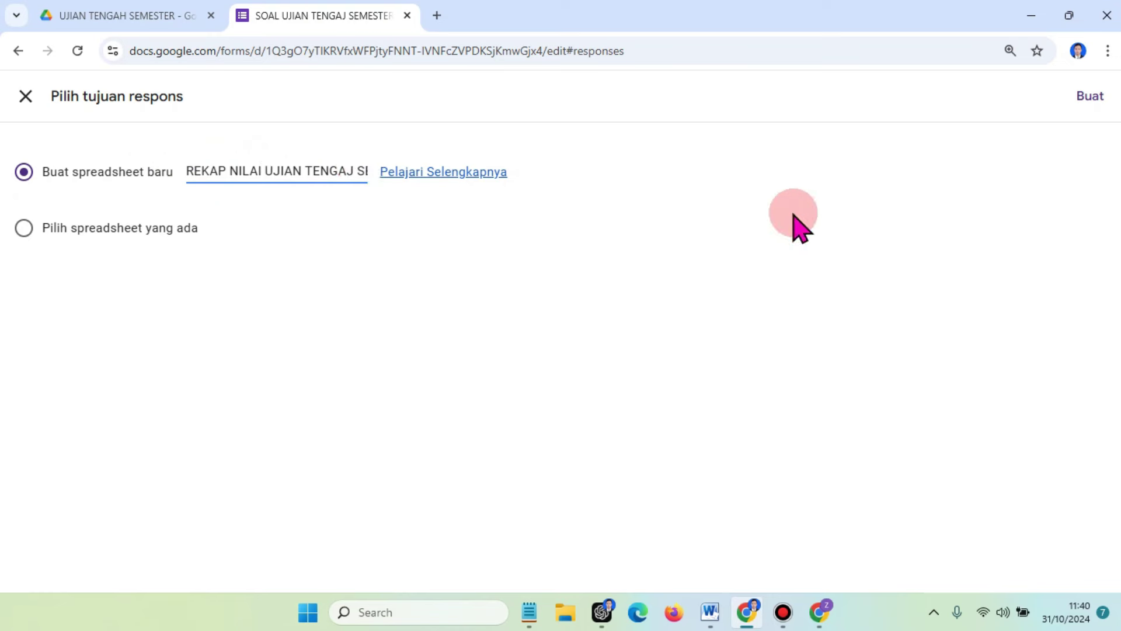
{"action": "left_click", "coordinate": [1084, 96]}
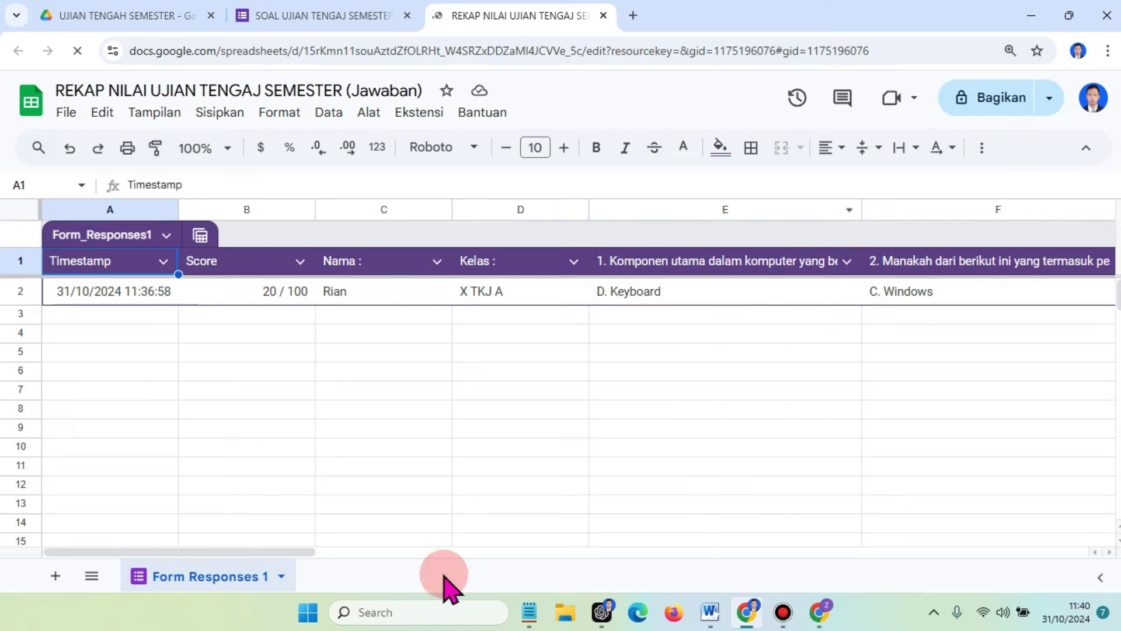
Download the response spreadsheet as a Microsoft Excel (.xlsx) file
{"action": "left_click_drag", "start_coordinate": [271, 551], "coordinate": [189, 548]}
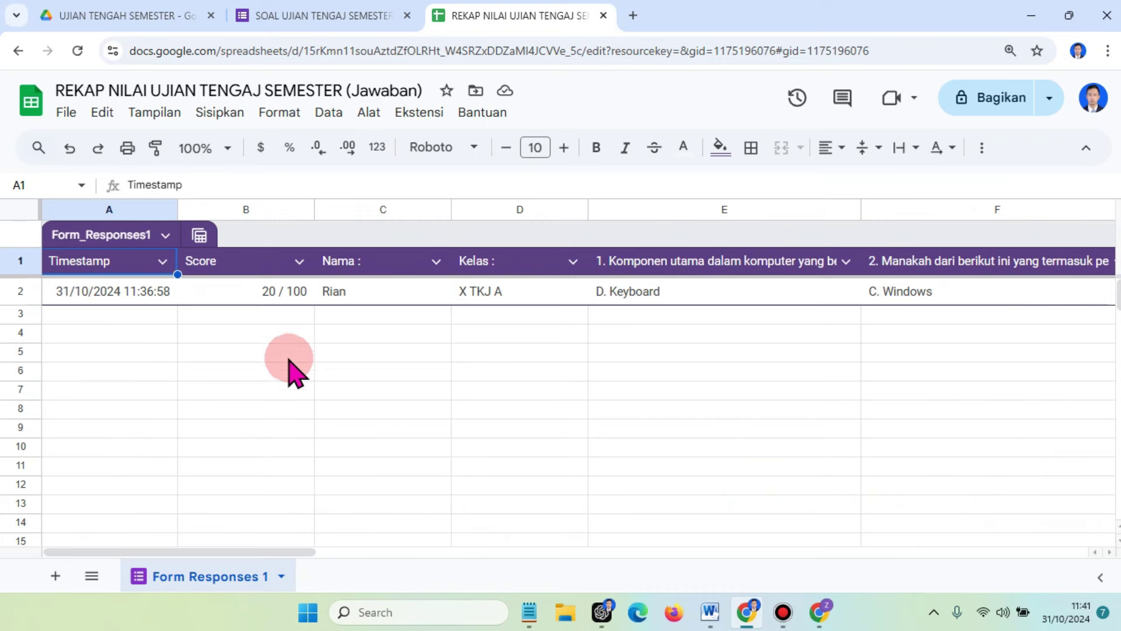
{"action": "left_click", "coordinate": [67, 113]}
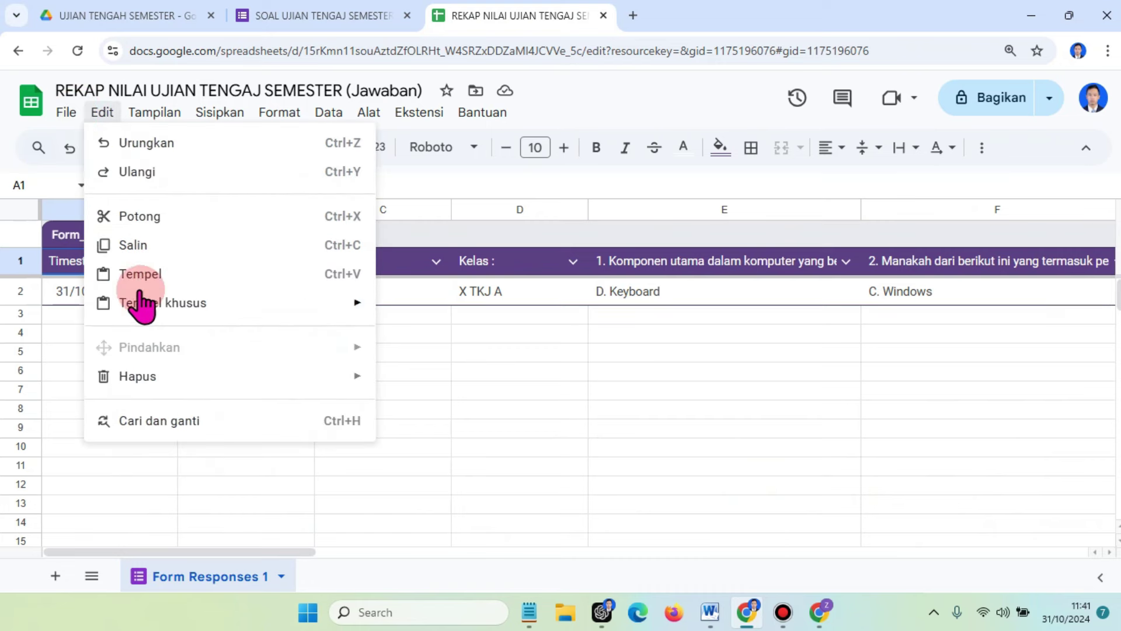
{"action": "mouse_move", "coordinate": [100, 338]}
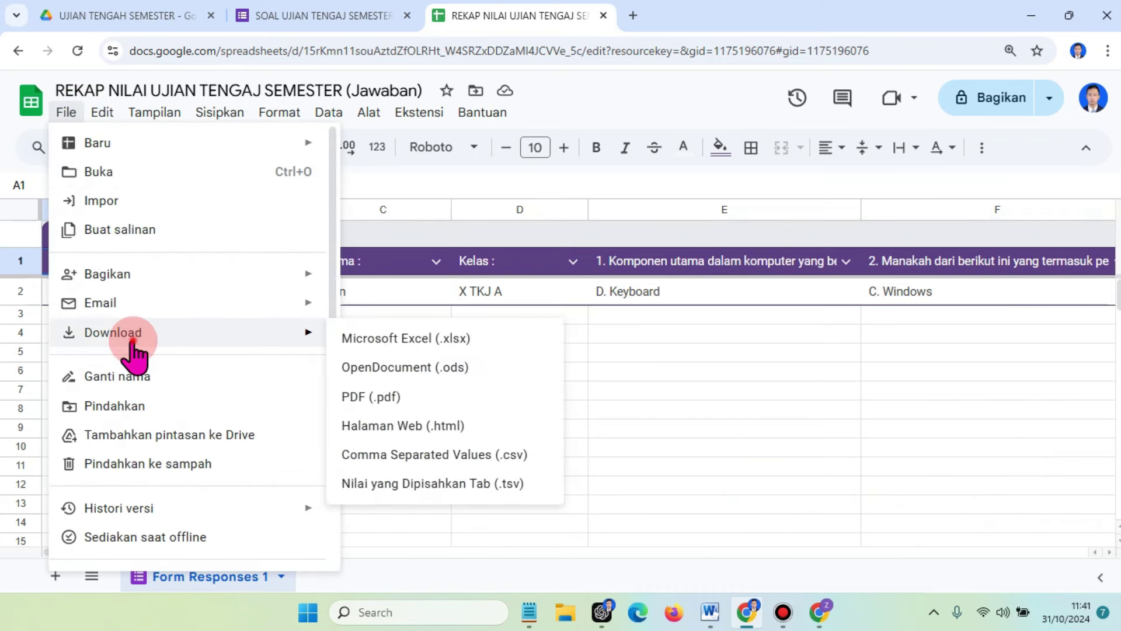
{"action": "left_click", "coordinate": [400, 340]}
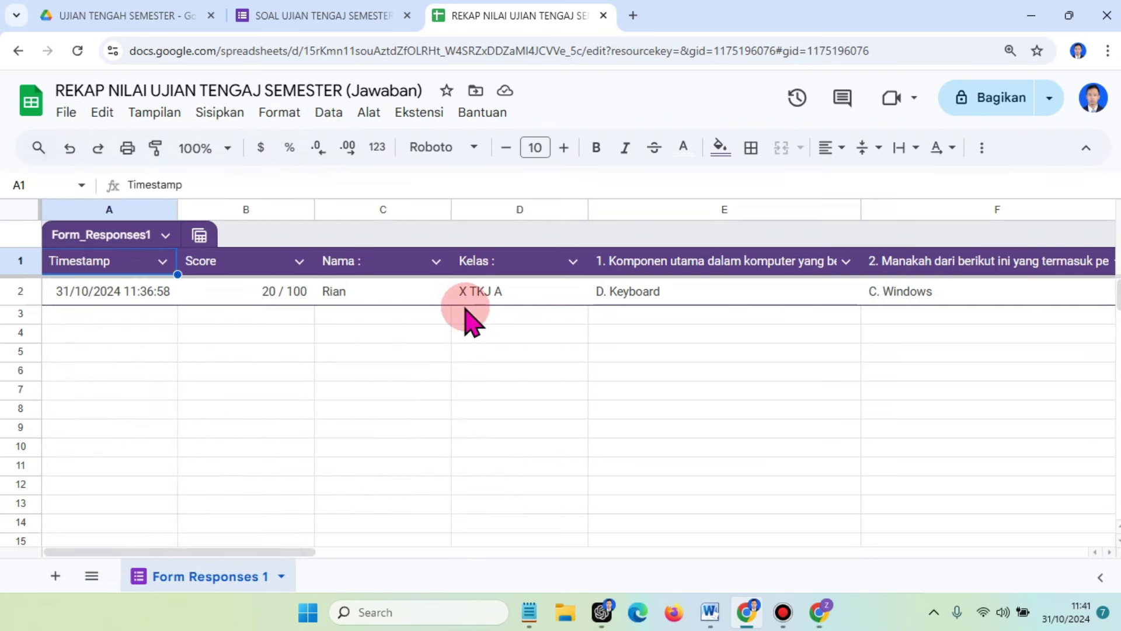
{"action": "left_click", "coordinate": [564, 373]}
Close the form and the response spreadsheet, and refresh the UJIAN TENGAH SEMESTER folder in Drive
{"action": "left_click", "coordinate": [360, 14]}
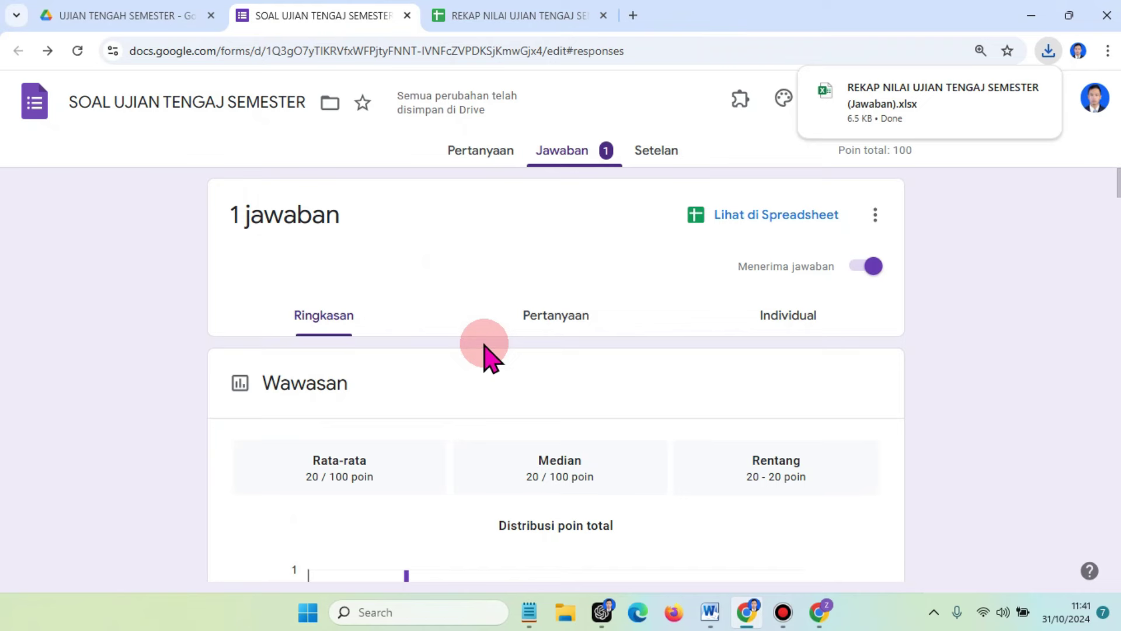
{"action": "left_click", "coordinate": [407, 16]}
{"action": "left_click", "coordinate": [407, 16]}
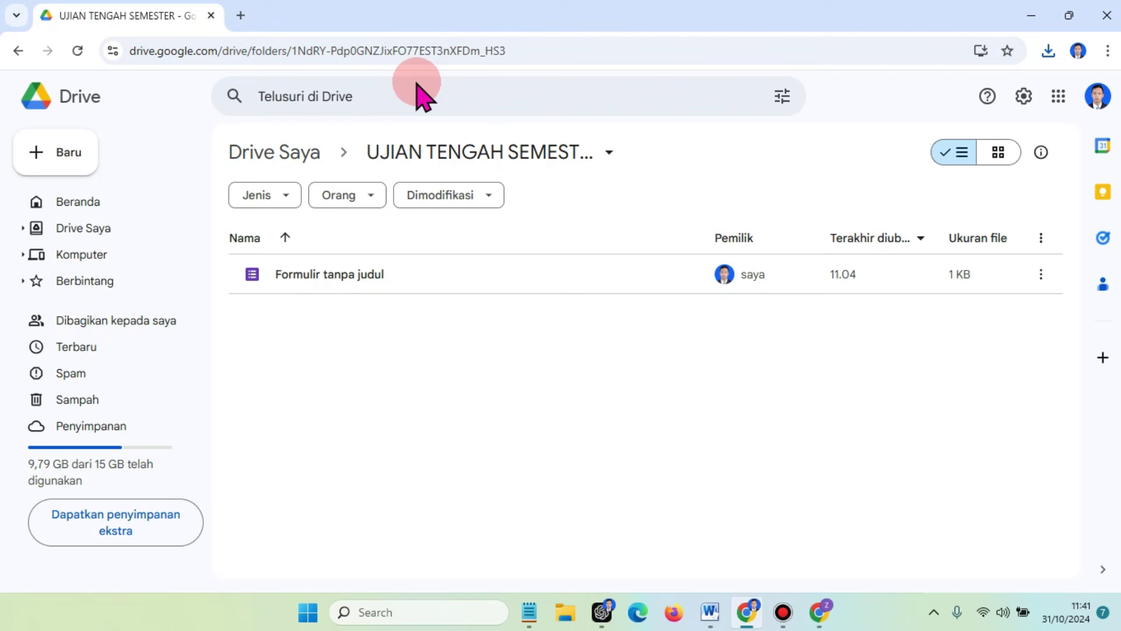
{"action": "left_click", "coordinate": [77, 50]}
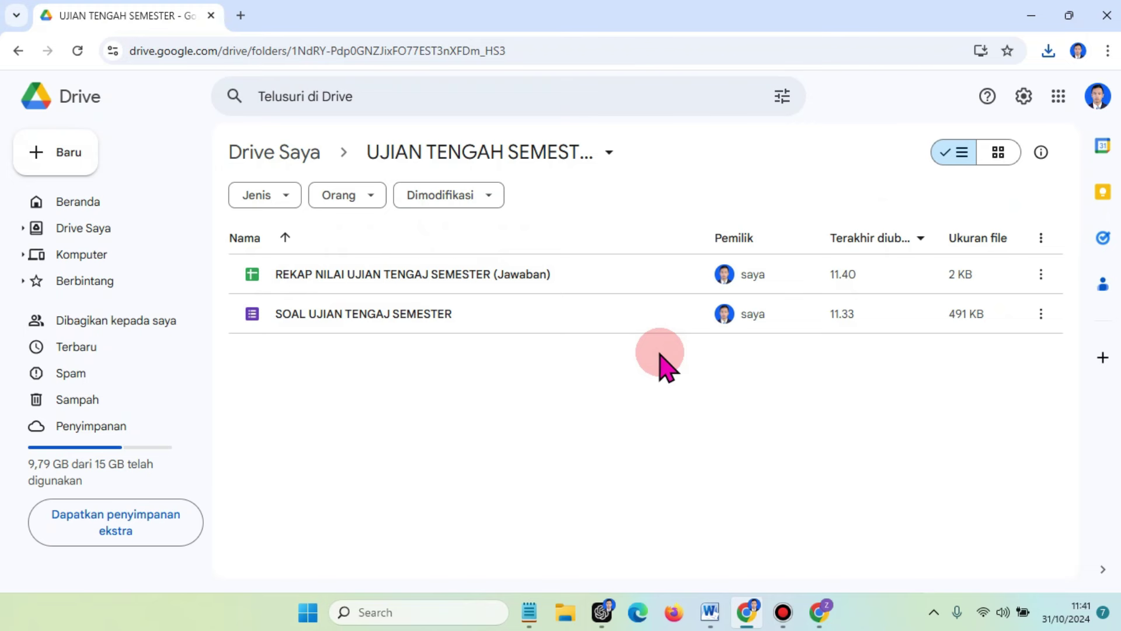
Look through the suggested files on the Drive home page and reopen the UJIAN TENGAH SEMESTER folder
{"action": "left_click", "coordinate": [111, 203]}
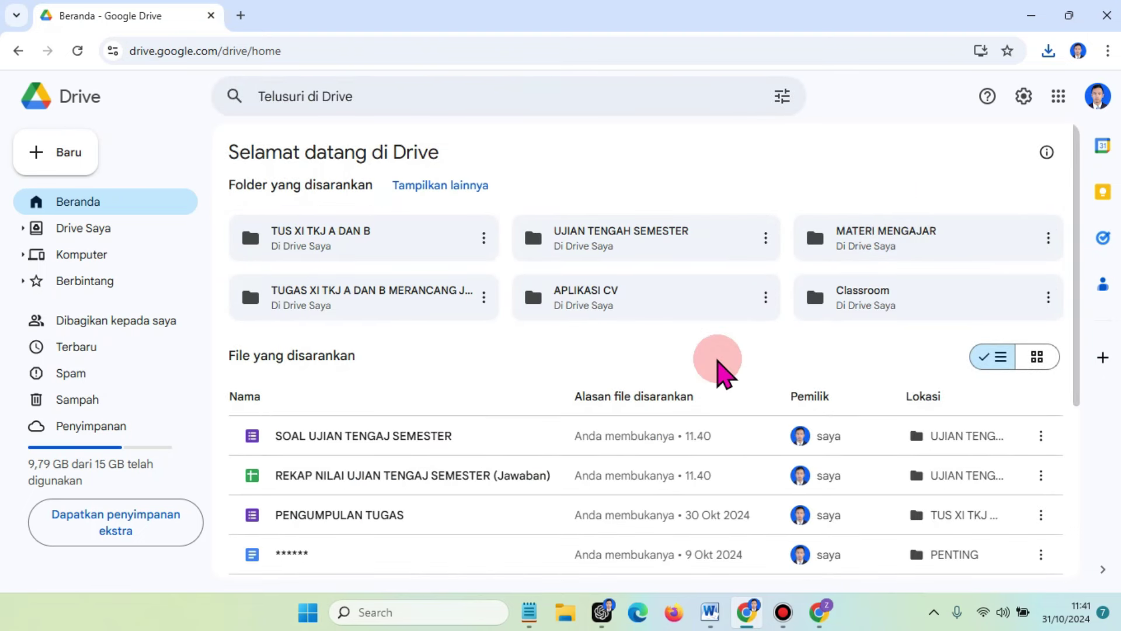
{"action": "scroll", "coordinate": [718, 361], "scroll_direction": "down", "scroll_amount": 4}
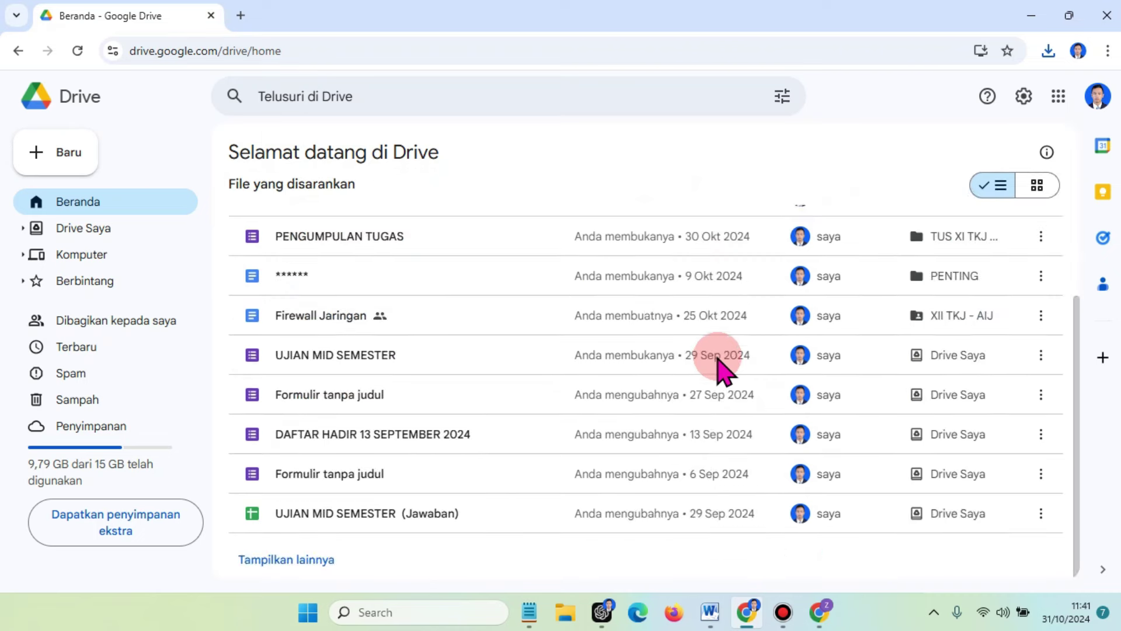
{"action": "scroll", "coordinate": [717, 371], "scroll_direction": "up", "scroll_amount": 4}
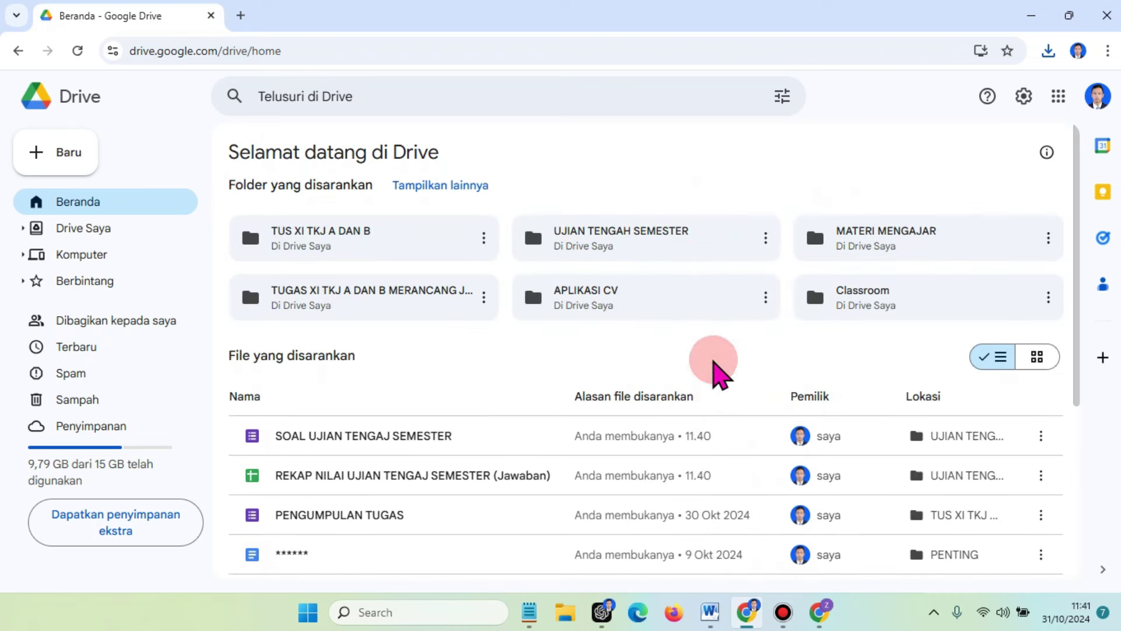
{"action": "double_click", "coordinate": [671, 260]}
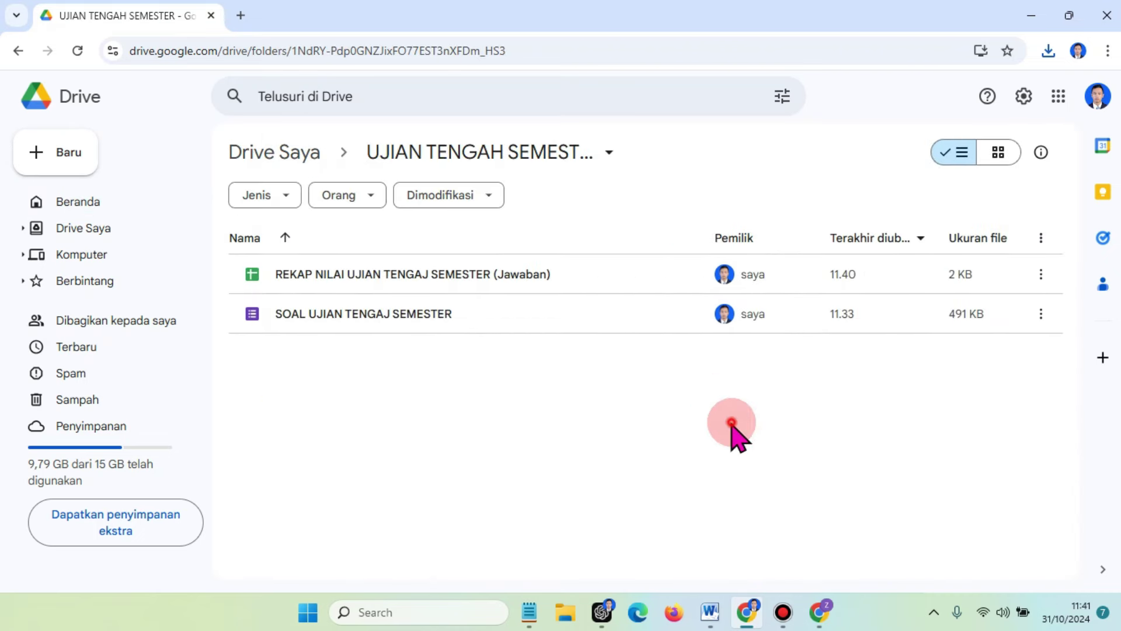